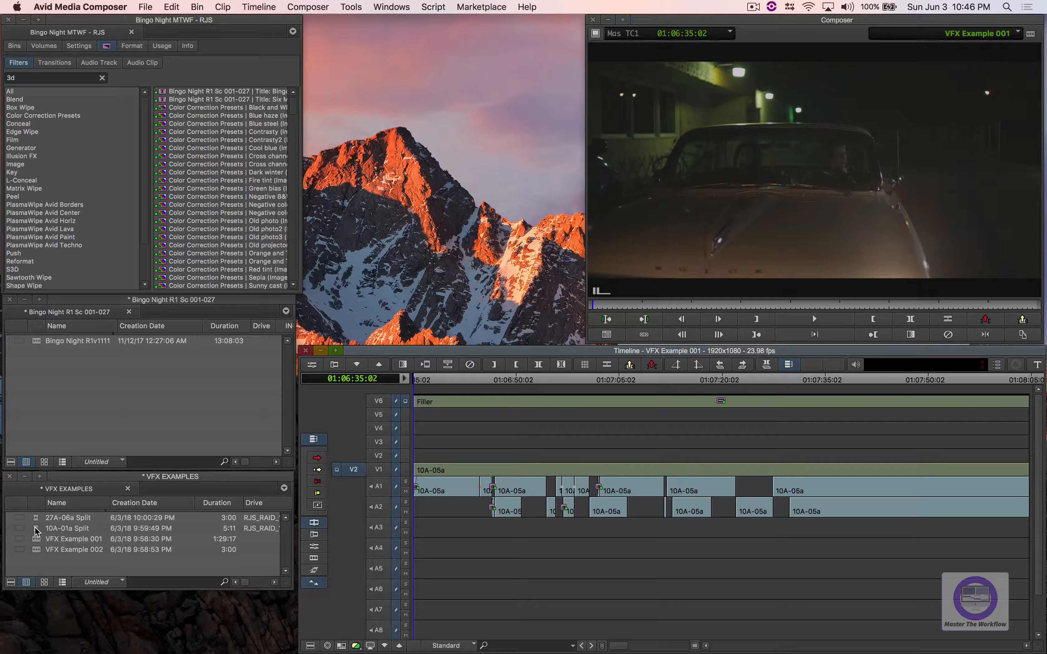
# Step: Switch to the Souce Record Screenflow workspace and load the 10A-01a Split clip as the source
pyautogui.click(392, 7)
pyautogui.moveTo(414, 23)
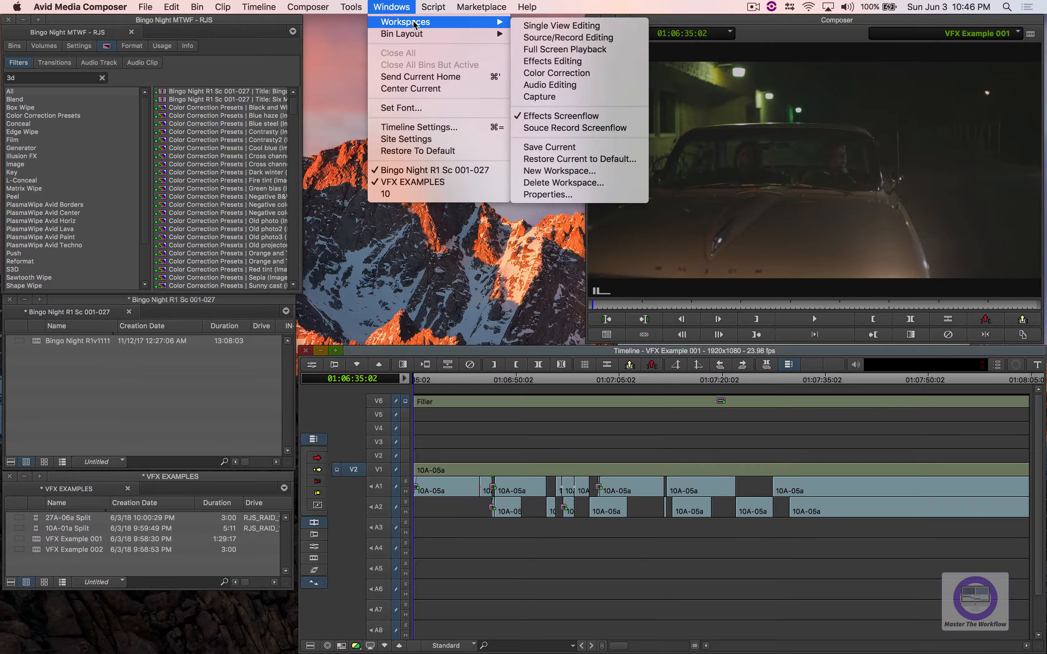
pyautogui.click(571, 128)
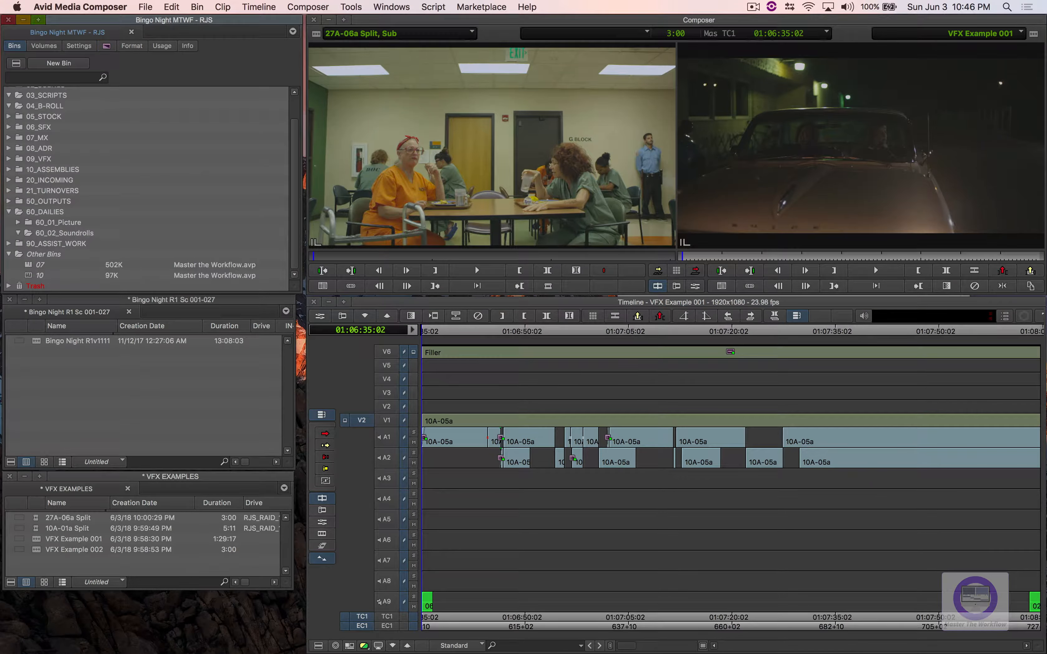
pyautogui.doubleClick(37, 530)
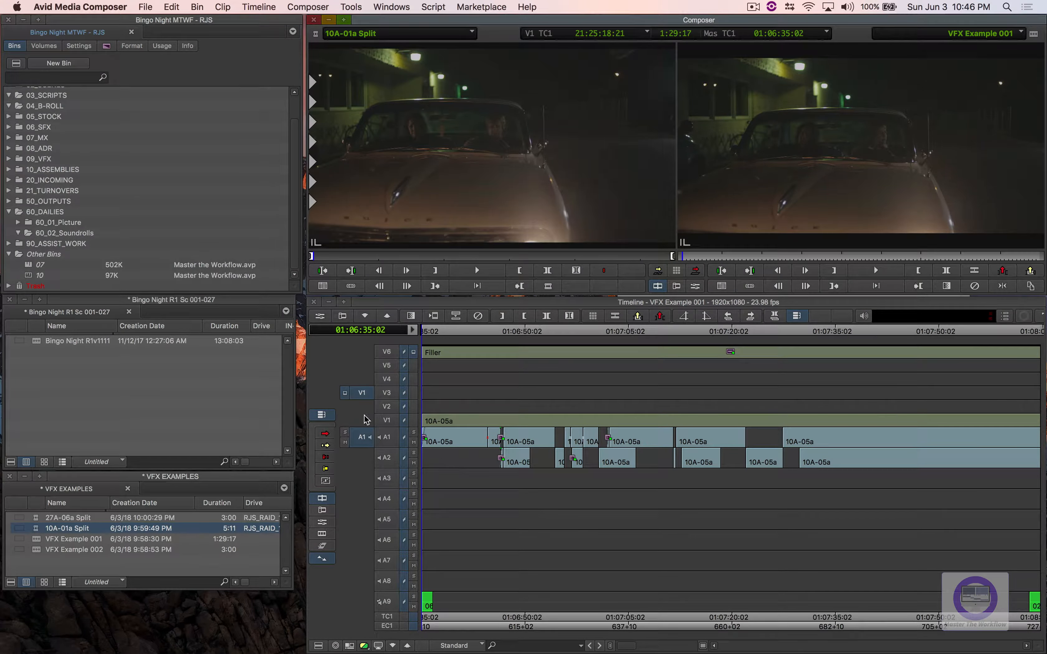
# Step: Patch source V1 to record track V2 and overwrite the 10A-01a Split clip at the start of the sequence, above 10A-05a
pyautogui.moveTo(362, 392); pyautogui.dragTo(397, 407)
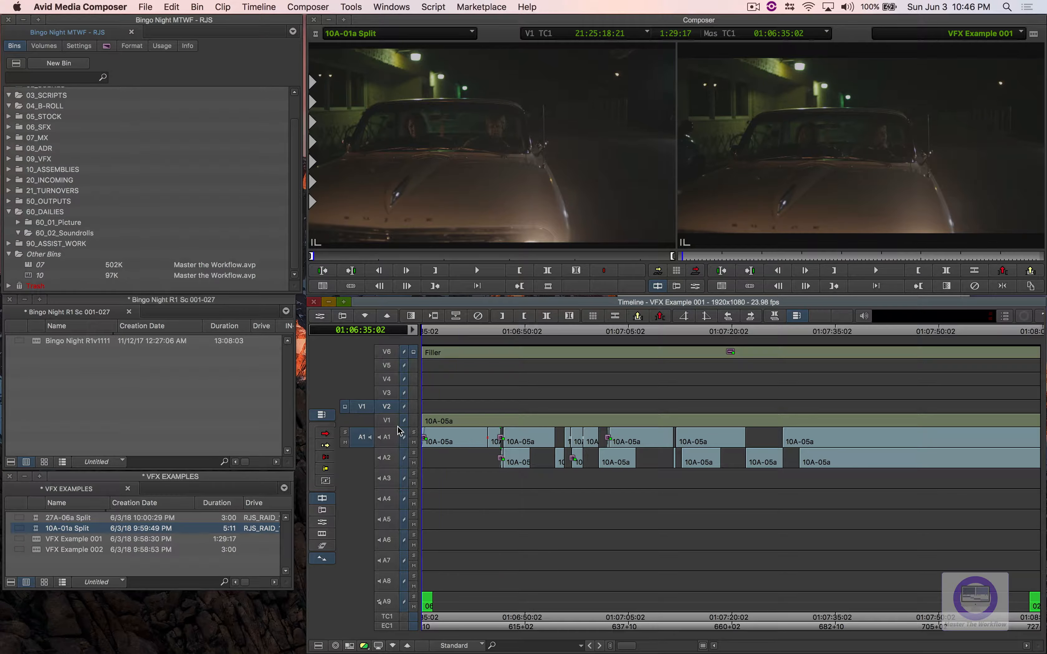
pyautogui.press('b')
pyautogui.click(438, 410)
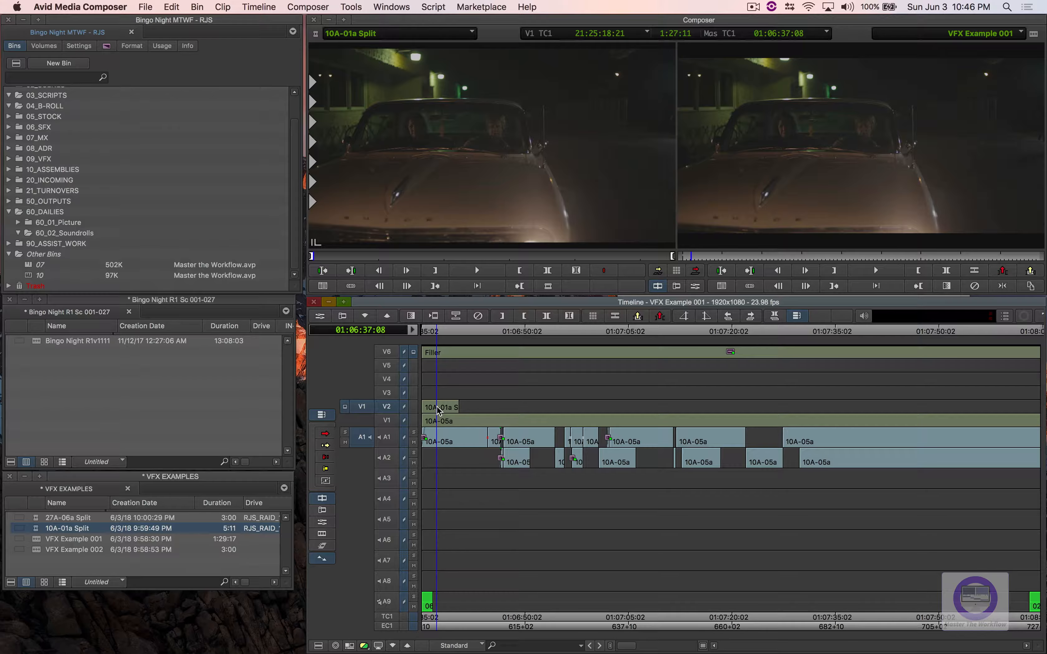
pyautogui.moveTo(437, 410); pyautogui.dragTo(432, 409)
# Step: Switch to the Effects Screenflow workspace and apply the AniMatte effect to the 10A-01a Split clip on V2
pyautogui.click(381, 7)
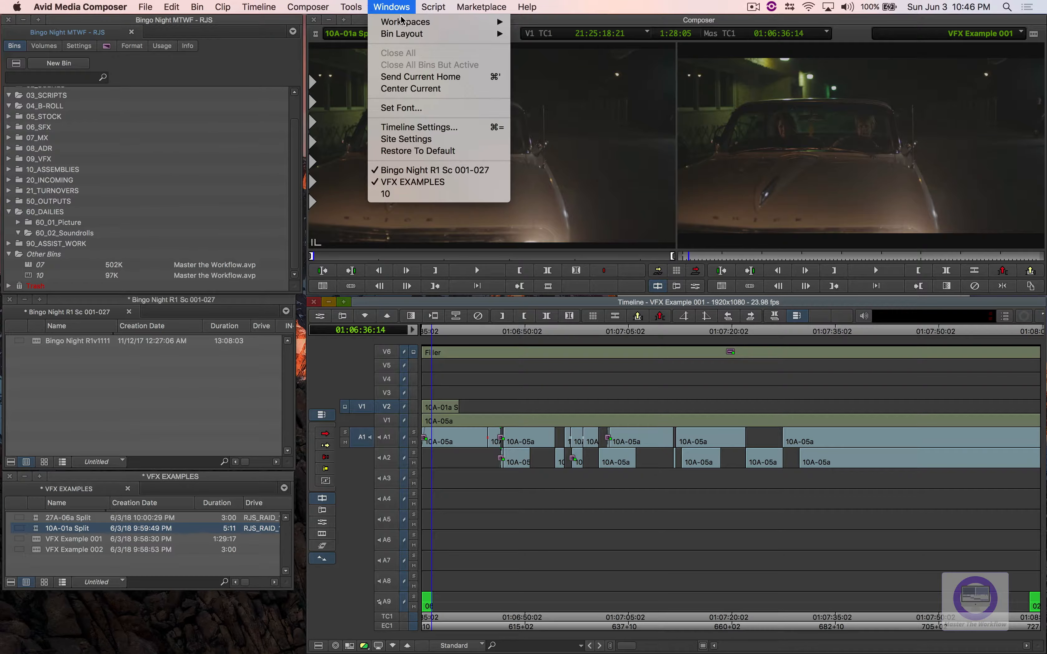
pyautogui.moveTo(401, 21)
pyautogui.click(579, 116)
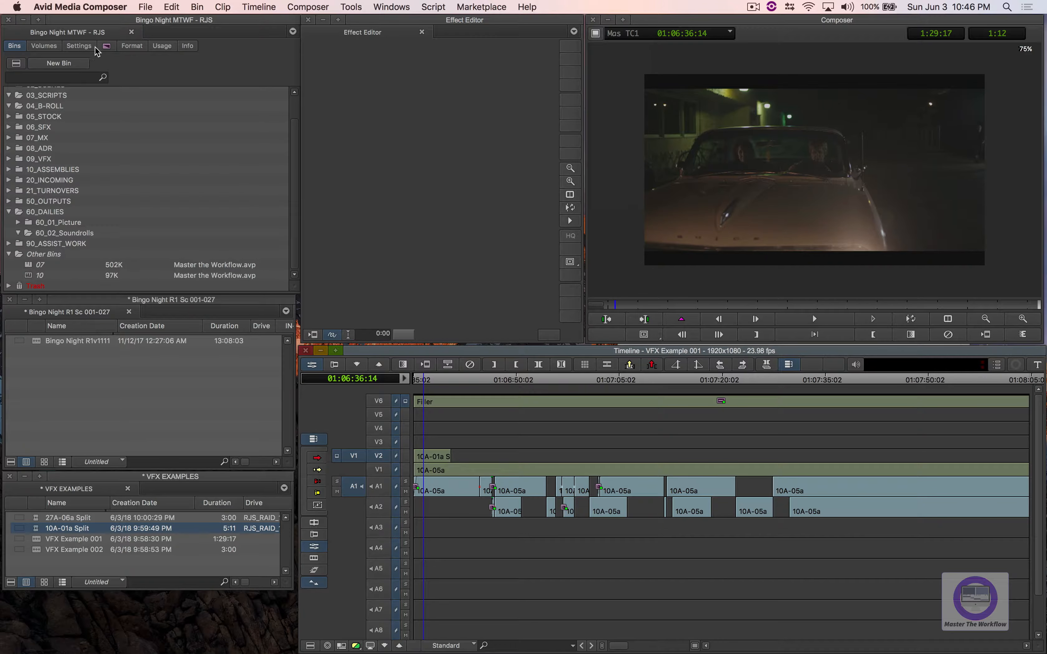
pyautogui.click(109, 47)
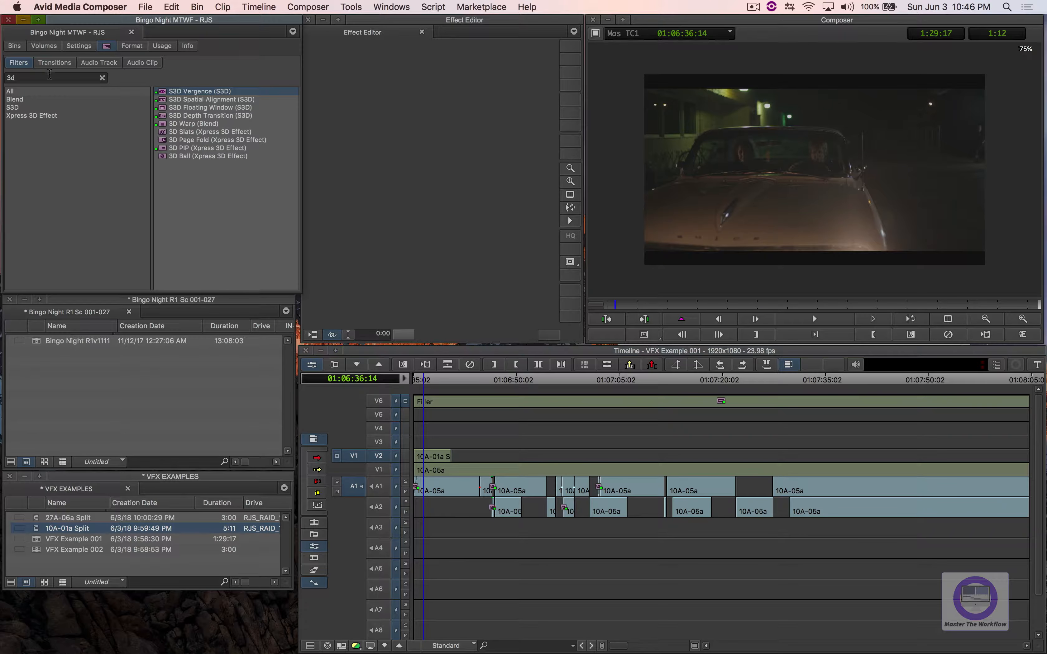
pyautogui.click(50, 75)
pyautogui.write('anim')
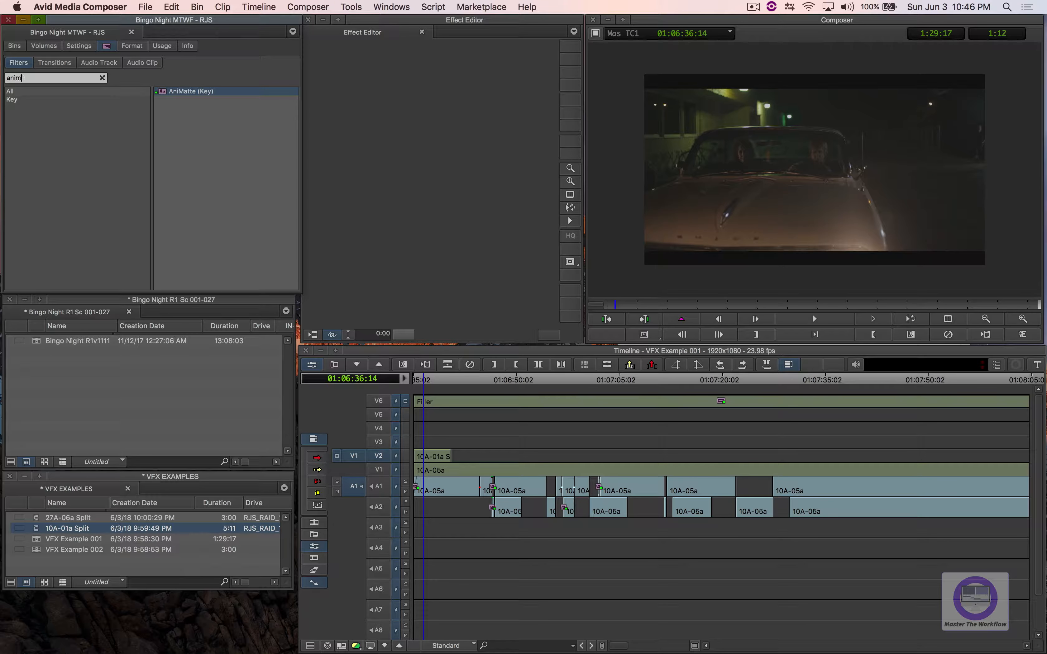
pyautogui.moveTo(169, 92); pyautogui.dragTo(429, 456)
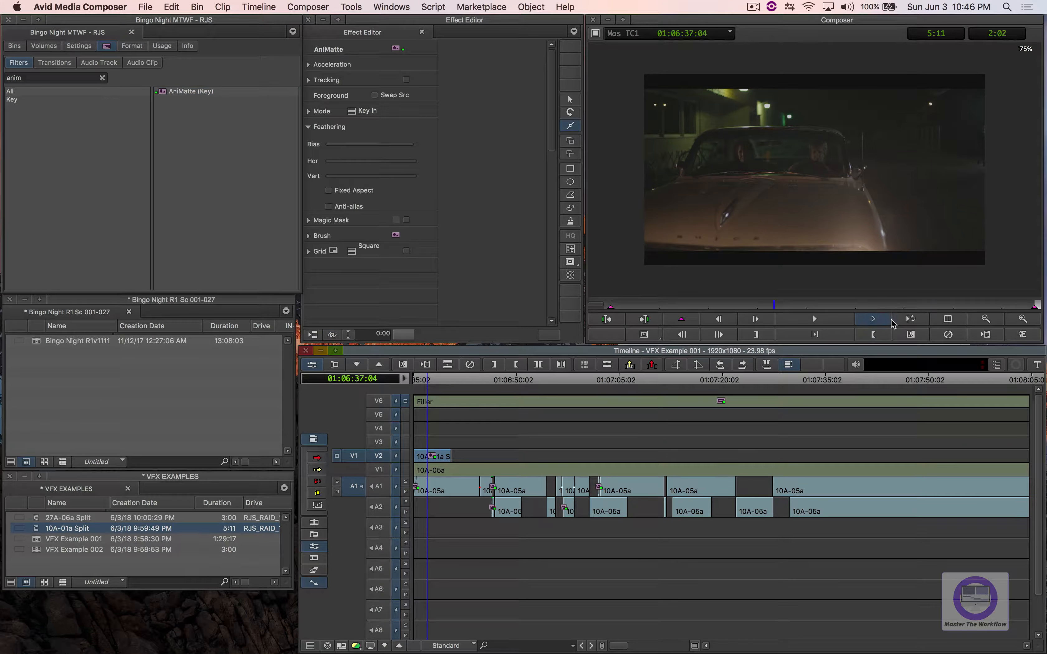
# Step: Draw a closed polygon matte around the picture's left half, running from the bonnet up between the two car occupants
pyautogui.click(571, 195)
pyautogui.click(722, 272)
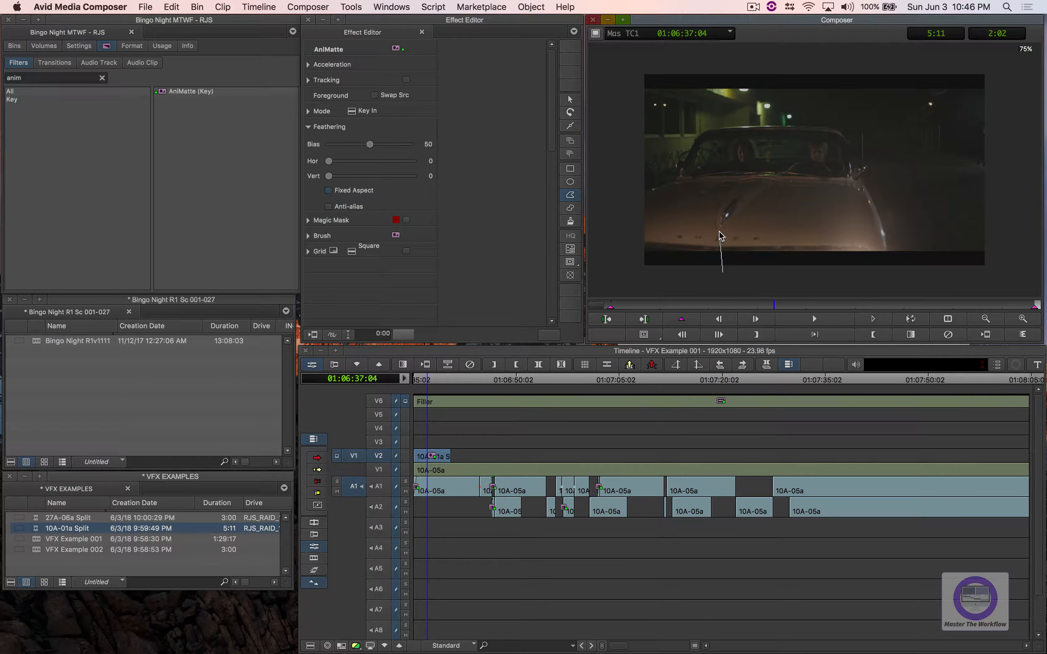
pyautogui.click(719, 231)
pyautogui.click(776, 157)
pyautogui.click(781, 126)
pyautogui.click(755, 125)
pyautogui.click(752, 106)
pyautogui.click(646, 69)
pyautogui.click(626, 68)
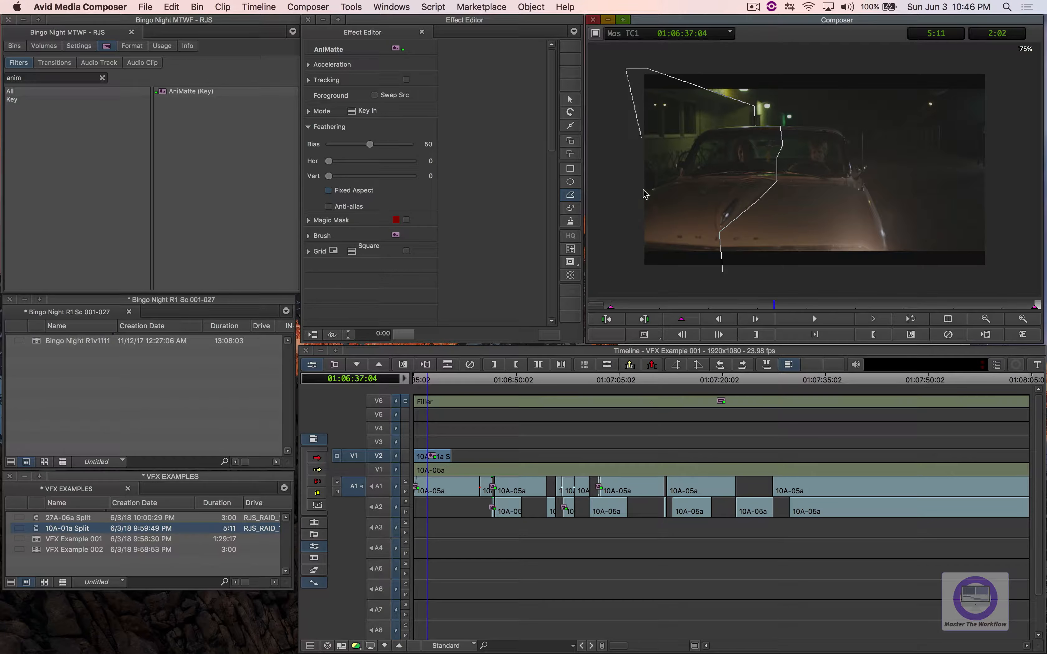
pyautogui.click(633, 272)
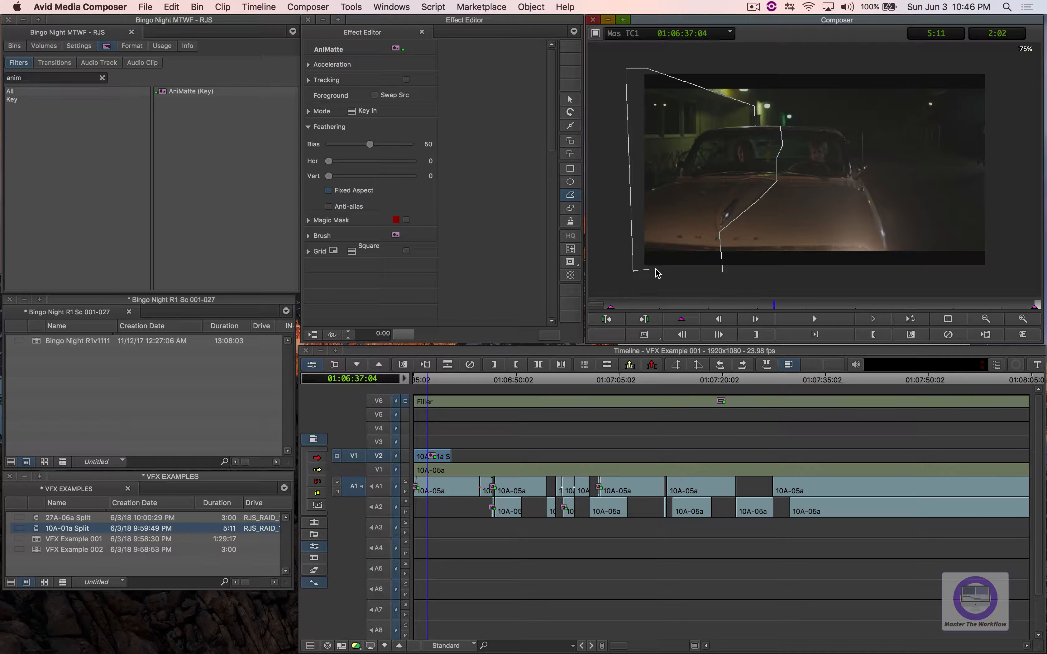
pyautogui.click(722, 273)
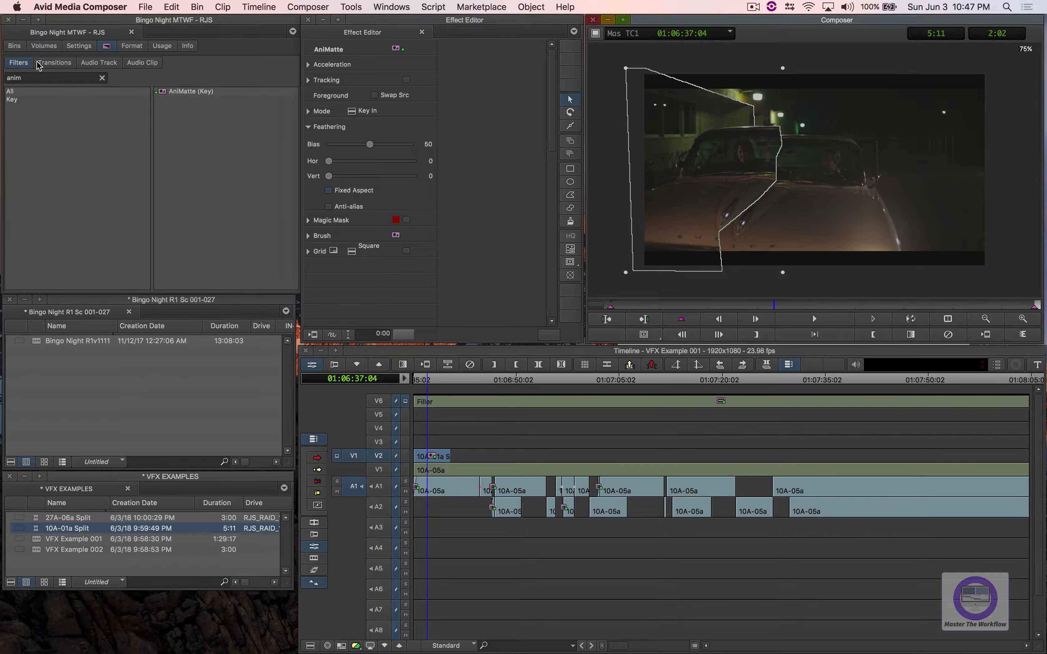
# Step: Add the 3D Warp effect on top of the AniMatte on the V2 clip and show its parameters
pyautogui.click(30, 78)
pyautogui.write('3d')
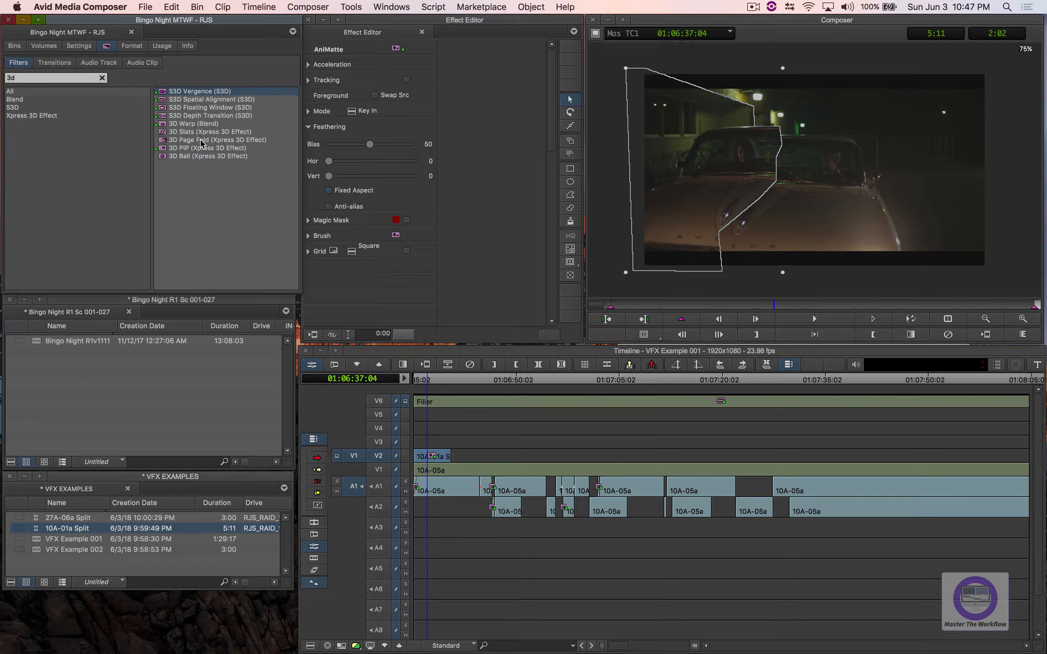
pyautogui.click(192, 130)
pyautogui.click(193, 125)
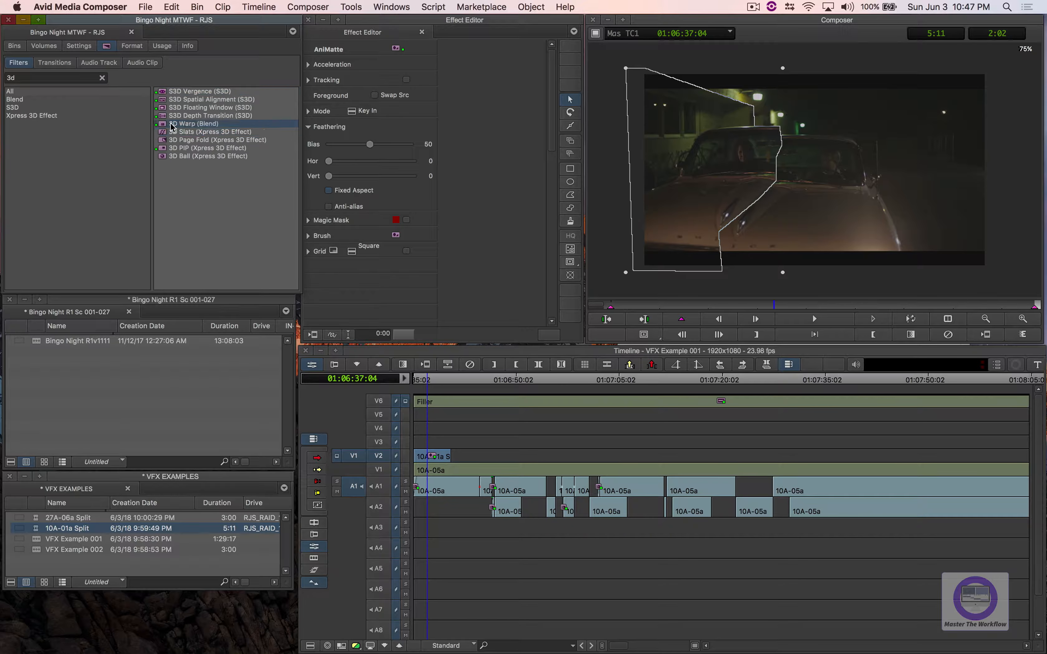
pyautogui.moveTo(164, 127); pyautogui.dragTo(436, 460)
pyautogui.click(530, 337)
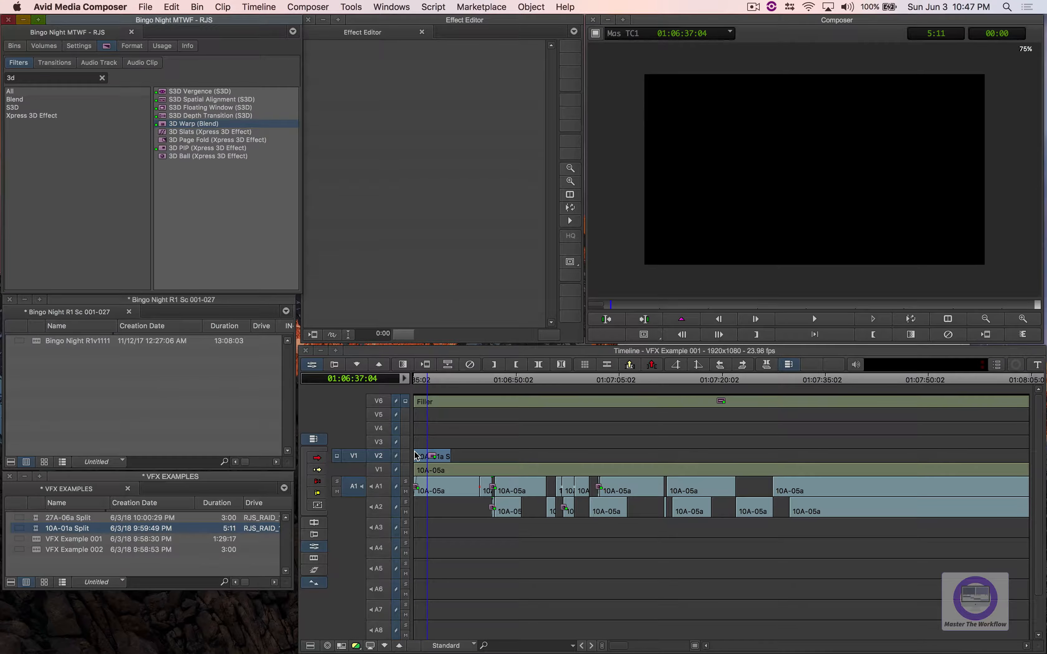
pyautogui.click(435, 379)
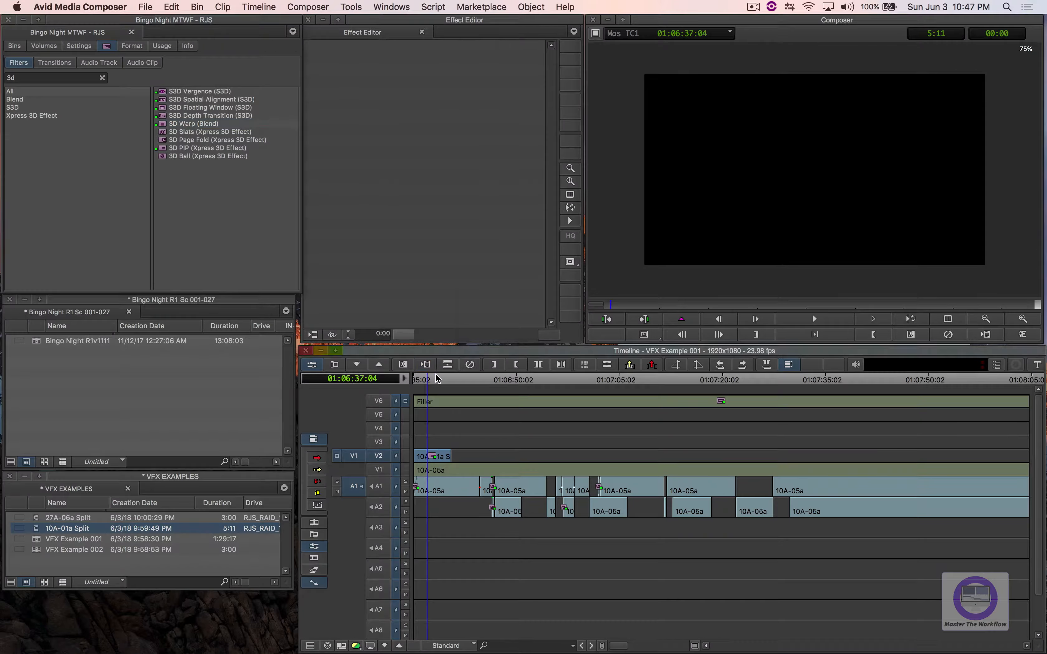
pyautogui.click(522, 339)
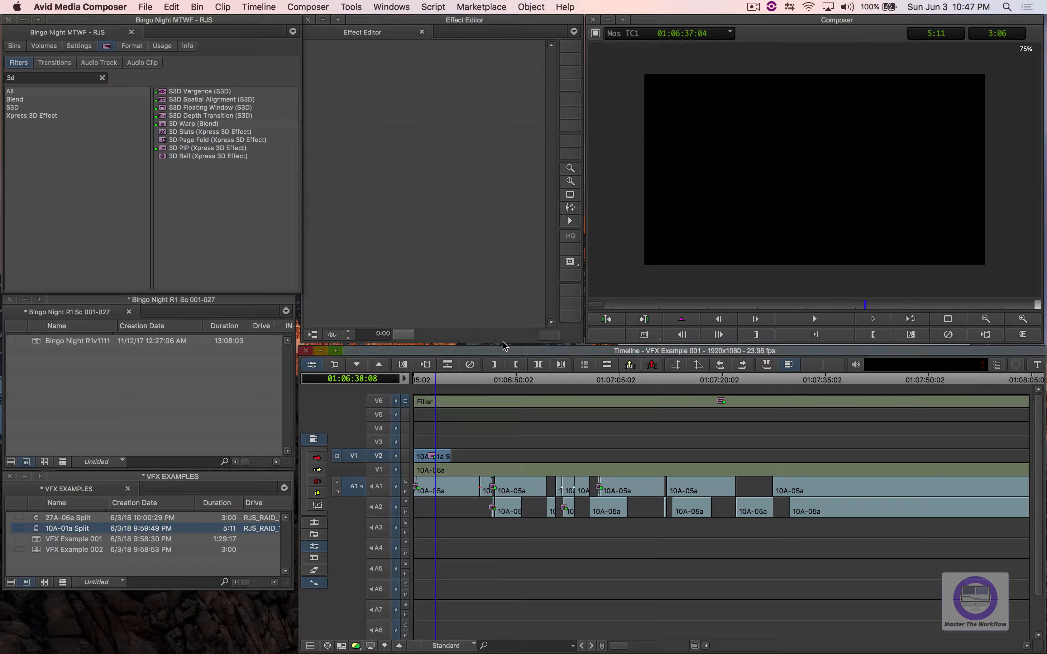
pyautogui.click(309, 20)
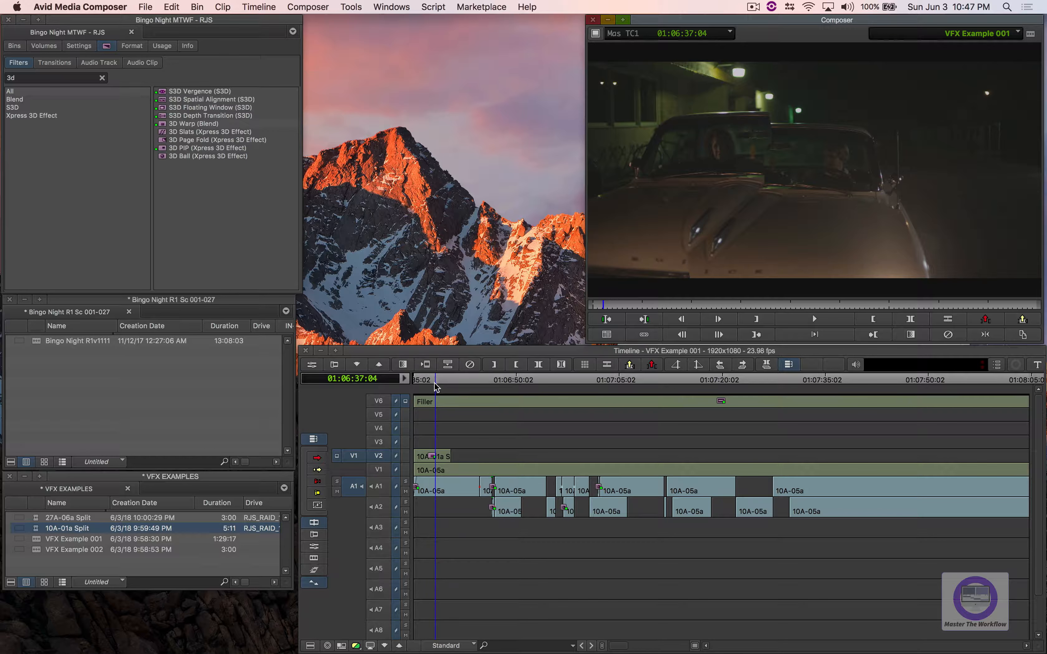
pyautogui.press('super+8')
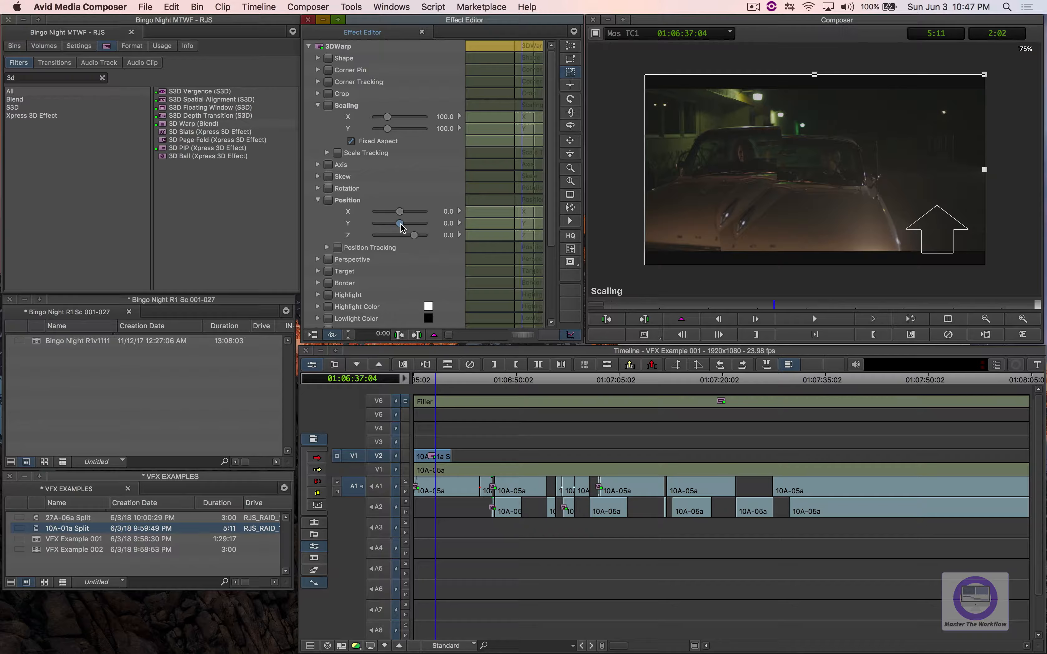
# Step: Set the 3D Warp's Y position to -30 to test how it affects the matted clip
pyautogui.hotkey('shift', 'Right')
pyautogui.hotkey('shift', 'Left')
pyautogui.hotkey('shift', 'Left')
pyautogui.hotkey('shift', 'Left')
pyautogui.hotkey('shift', 'Left')
pyautogui.hotkey('shift', 'Left')
pyautogui.hotkey('shift', 'Left')
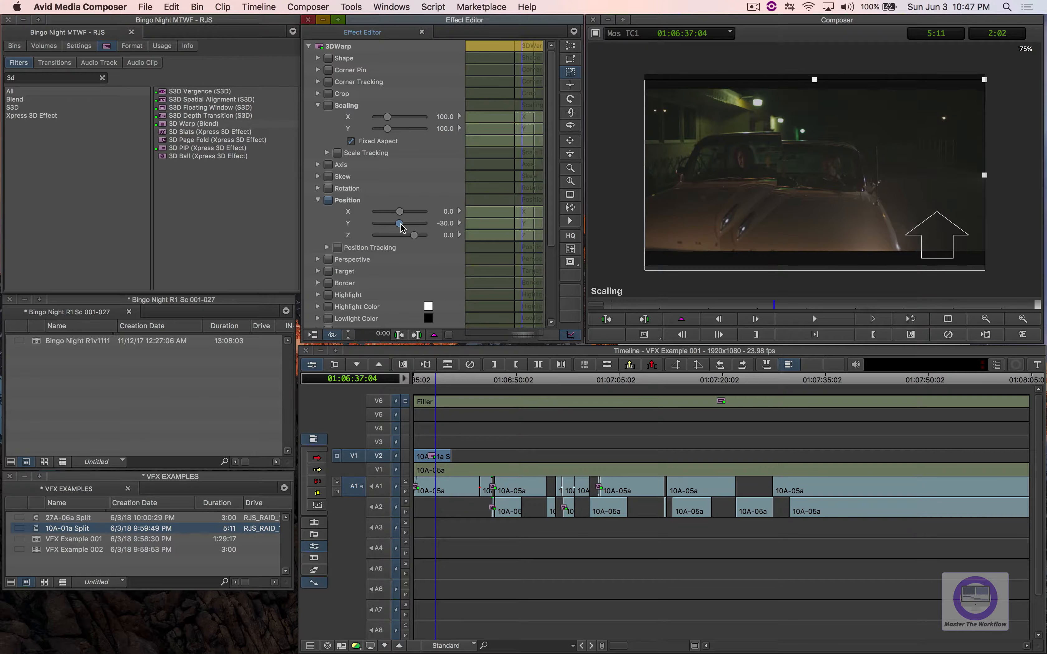
# Step: Return the Y position to 0 and remove the 3D Warp effect from the V2 clip
pyautogui.hotkey('shift', 'Right')
pyautogui.hotkey('shift', 'Right')
pyautogui.hotkey('shift', 'Right')
pyautogui.hotkey('shift', 'Right')
pyautogui.hotkey('shift', 'Right')
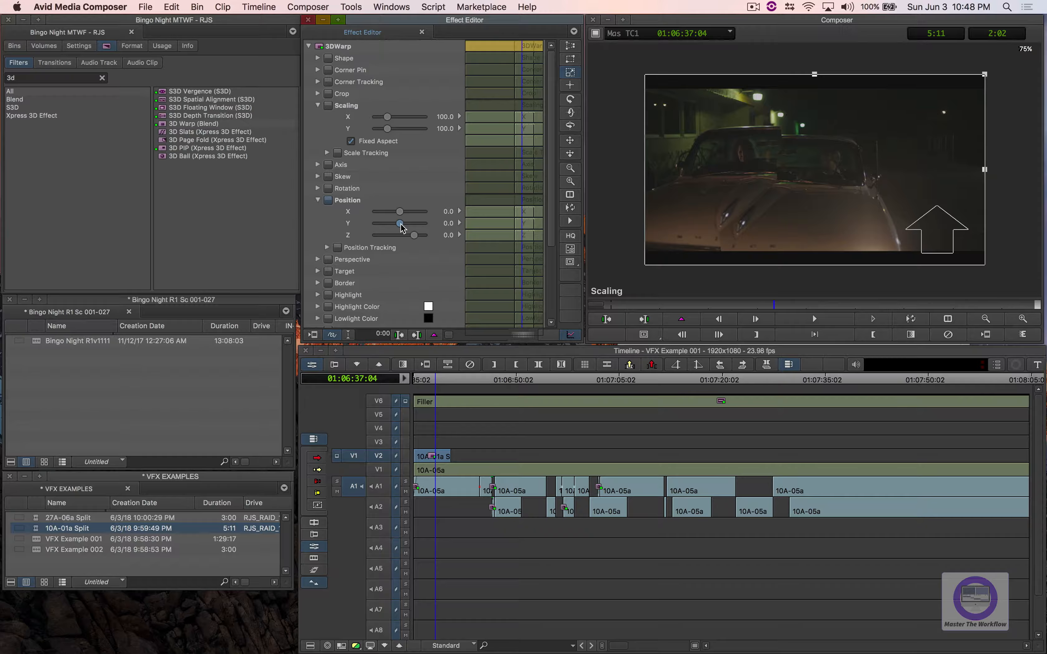
pyautogui.click(471, 365)
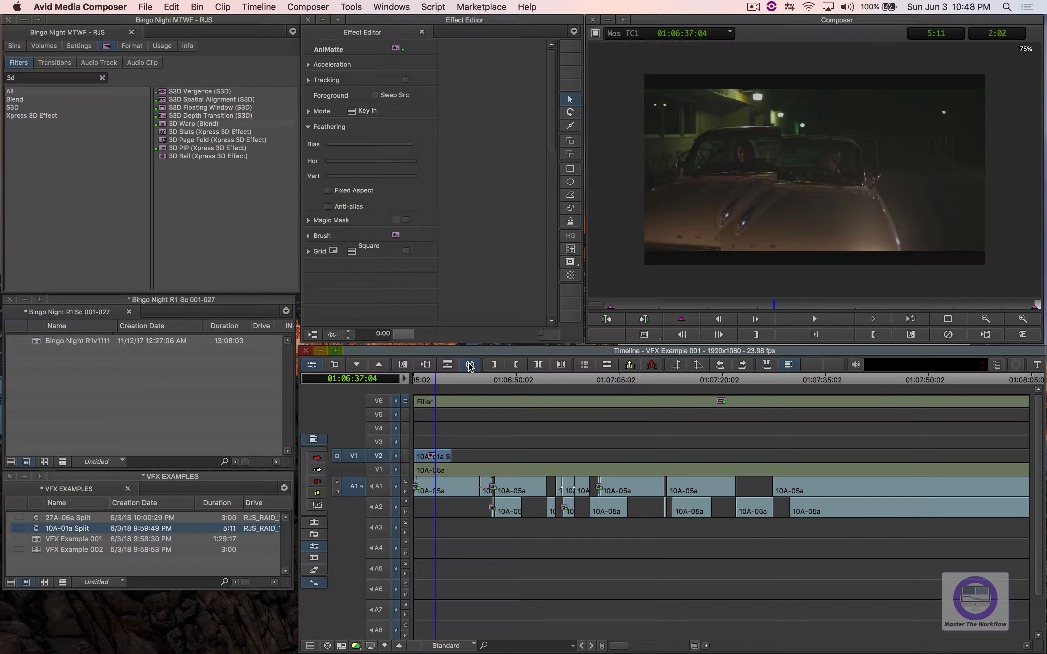
# Step: Move the matted 10A-01a Split clip from V2 up to V3 and enable track V3
pyautogui.click(431, 461)
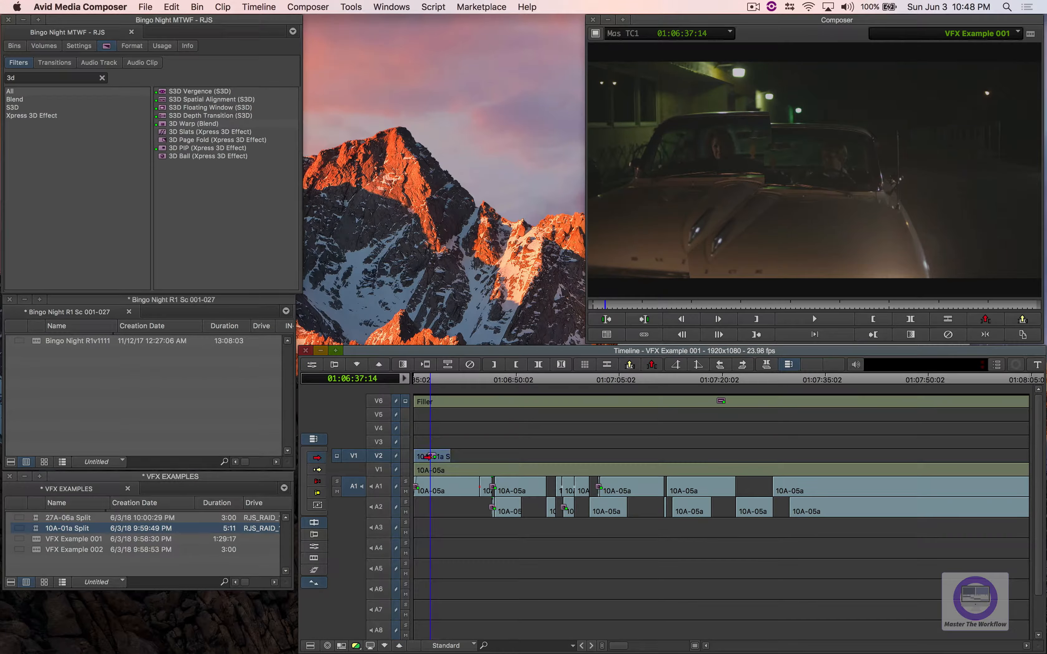
pyautogui.moveTo(430, 456); pyautogui.dragTo(428, 444)
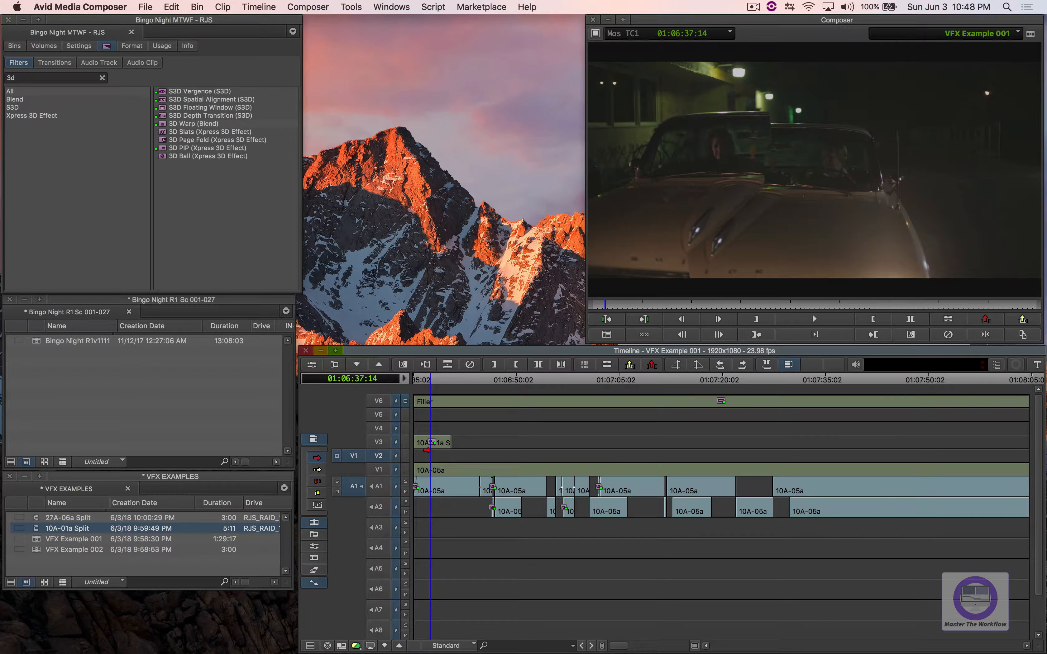
pyautogui.click(388, 442)
# Step: Return to the Souce Record Screenflow workspace and load the 10A-01a Split clip into the source monitor again
pyautogui.click(383, 7)
pyautogui.moveTo(426, 27)
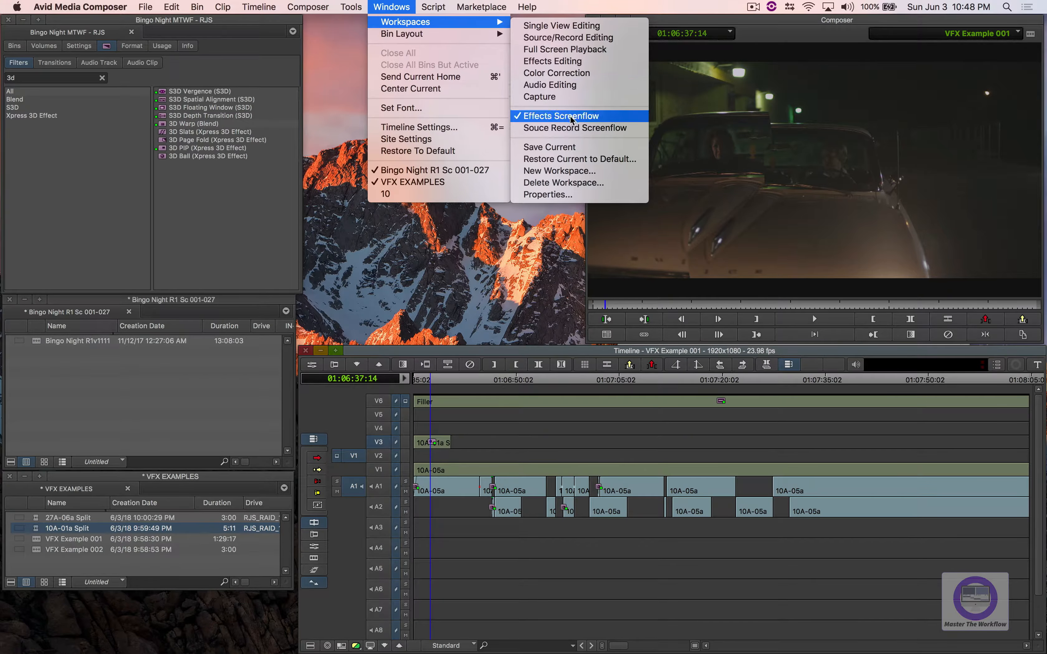
pyautogui.click(573, 128)
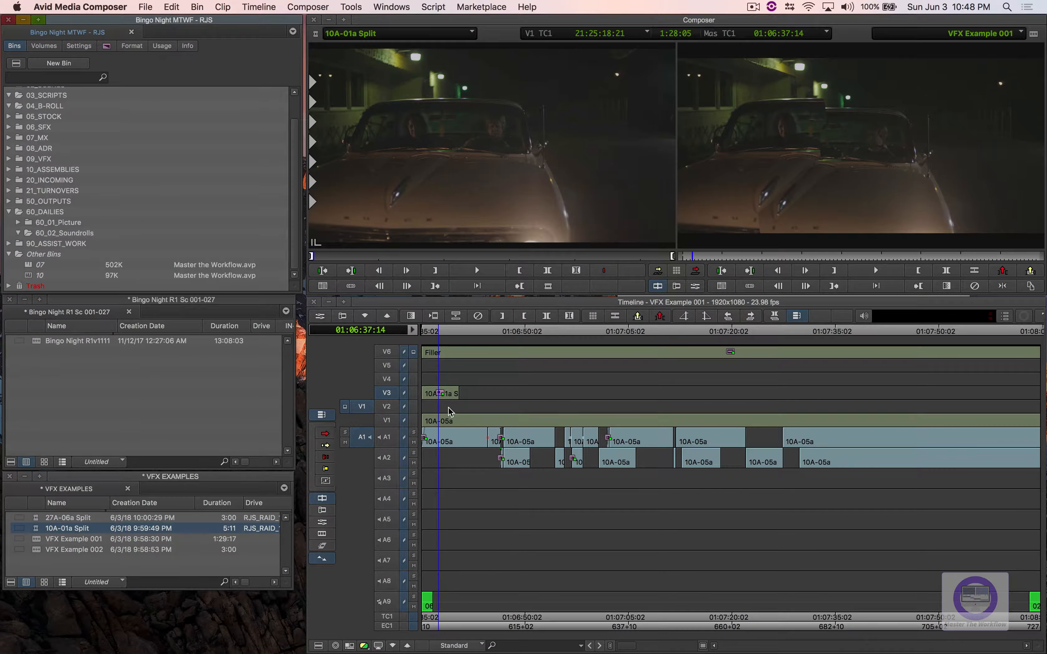
pyautogui.doubleClick(35, 528)
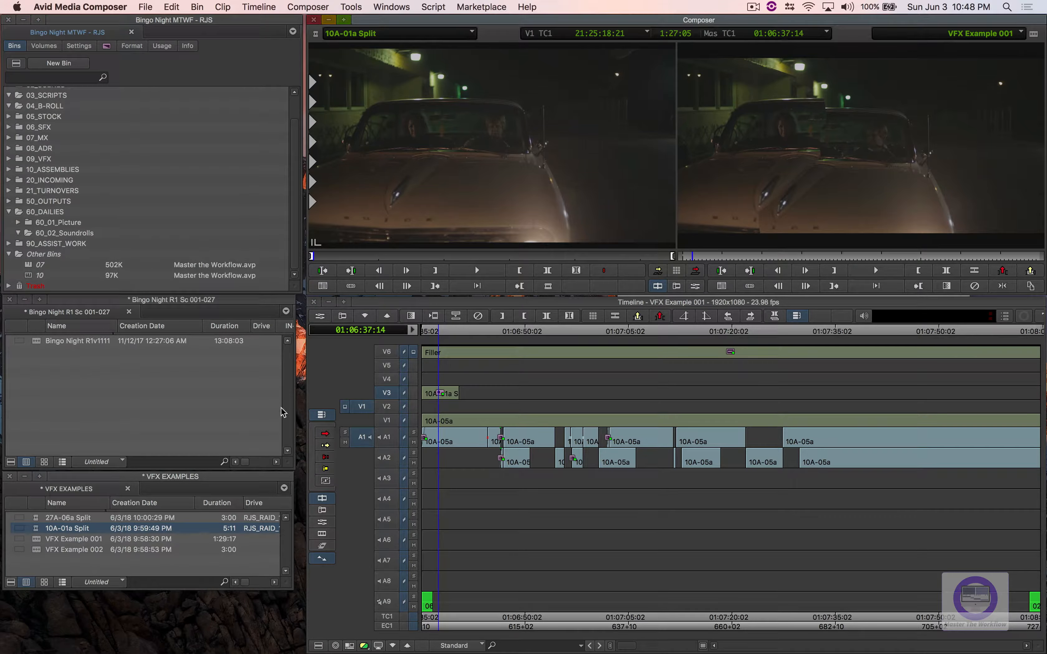
# Step: Overwrite a clean copy of 10A-01a Split onto V2 at 01:06:35:02, directly beneath the matted clip
pyautogui.click(385, 407)
pyautogui.click(390, 392)
pyautogui.moveTo(442, 403); pyautogui.dragTo(411, 402)
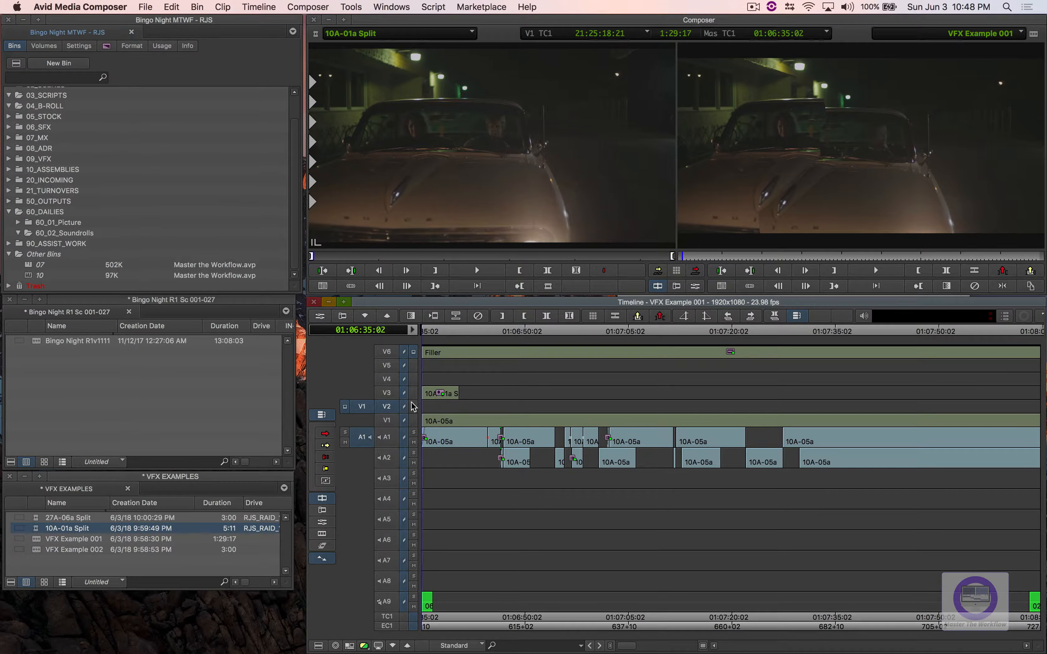
pyautogui.press('b')
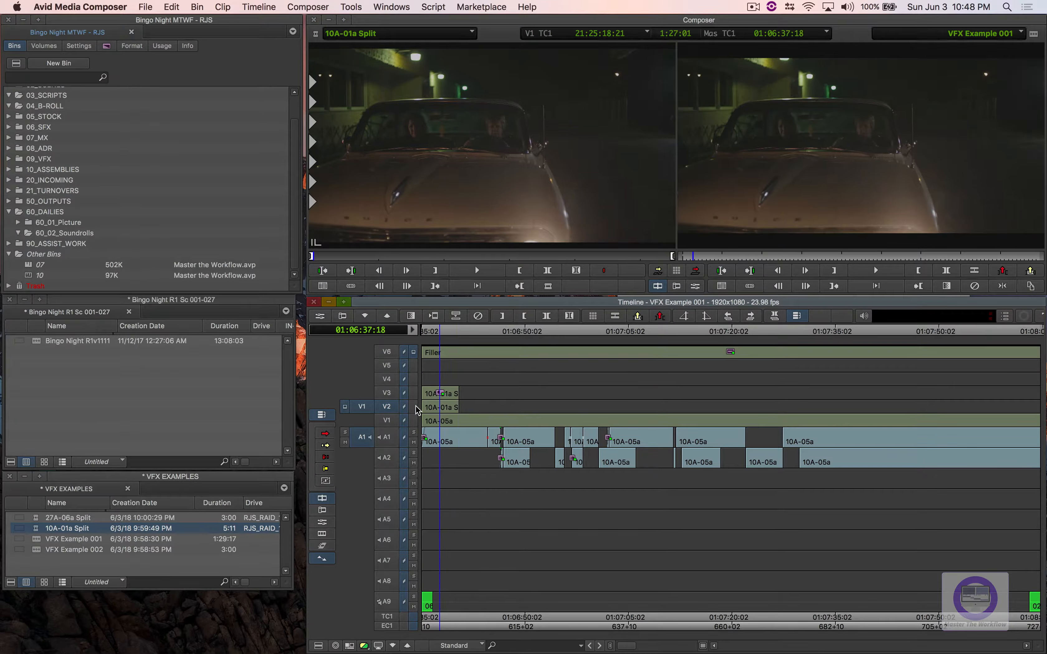
pyautogui.press('Home')
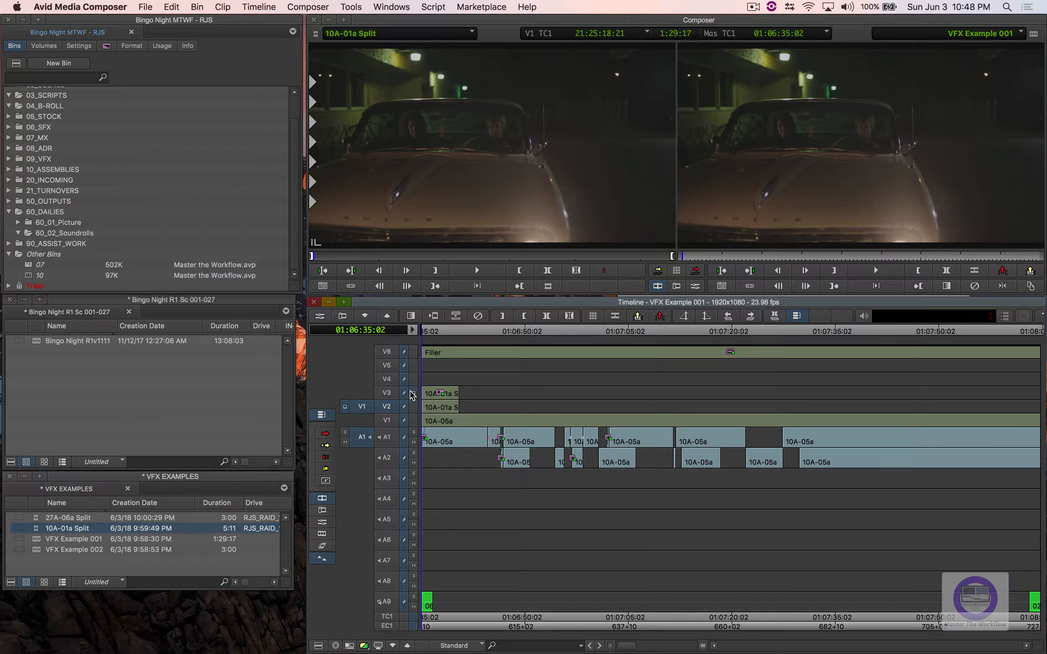
# Step: Compare the layers by monitoring tracks V3, V2 and V1 in turn, and solo V3 to view the matte alone
pyautogui.click(412, 401)
pyautogui.click(412, 394)
pyautogui.click(413, 407)
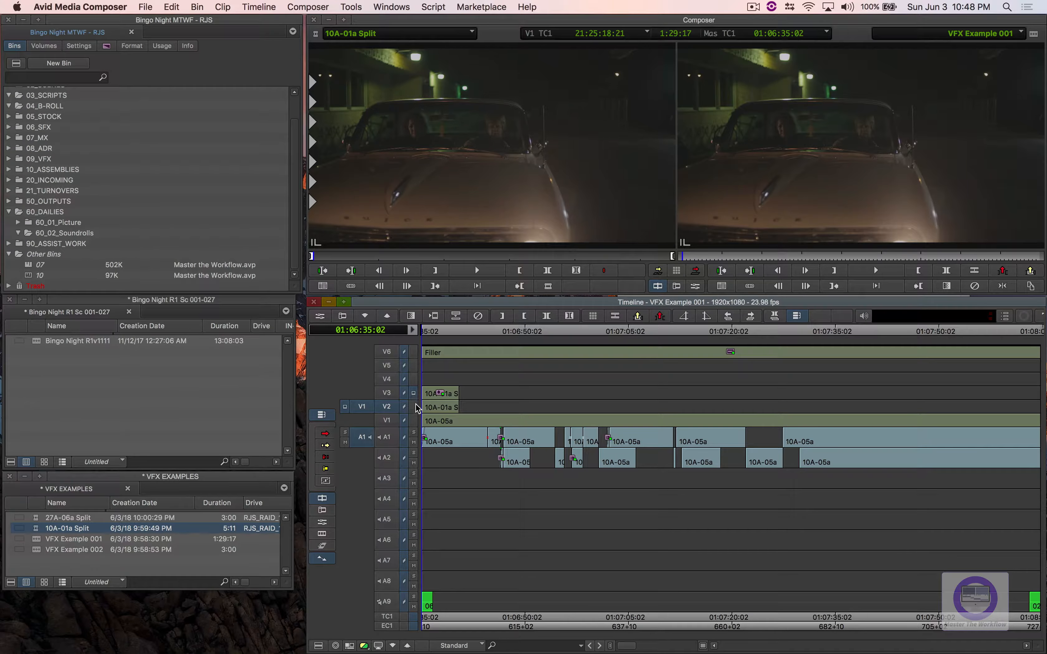
pyautogui.click(415, 420)
pyautogui.click(414, 404)
pyautogui.click(413, 393)
pyautogui.keyDown('super'); pyautogui.click(414, 394); pyautogui.keyUp('super')
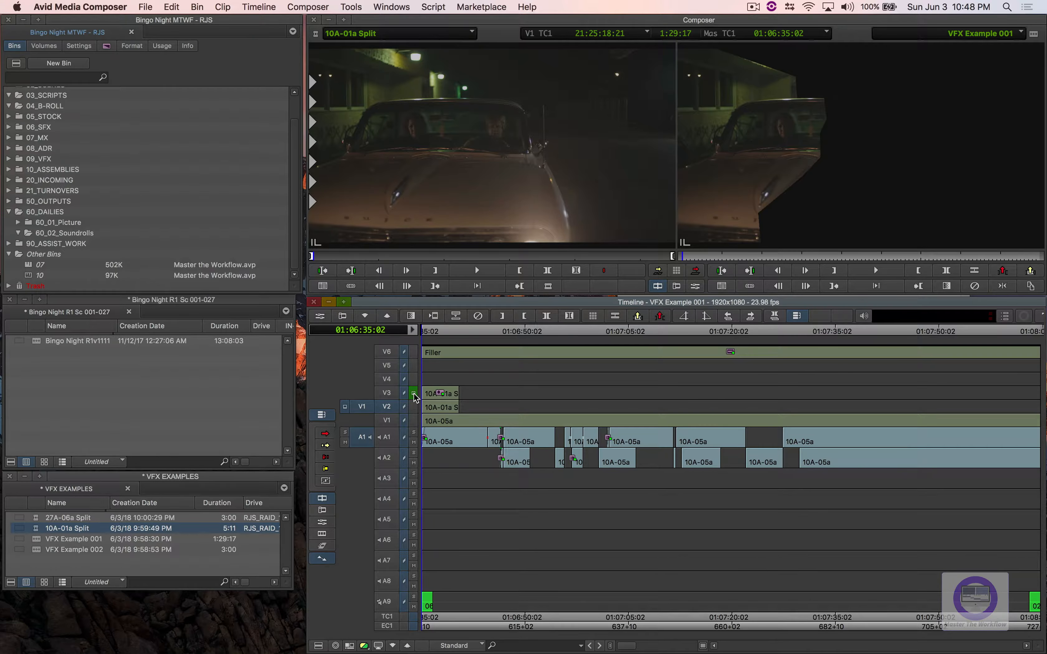
pyautogui.keyDown('super'); pyautogui.click(414, 394); pyautogui.keyUp('super')
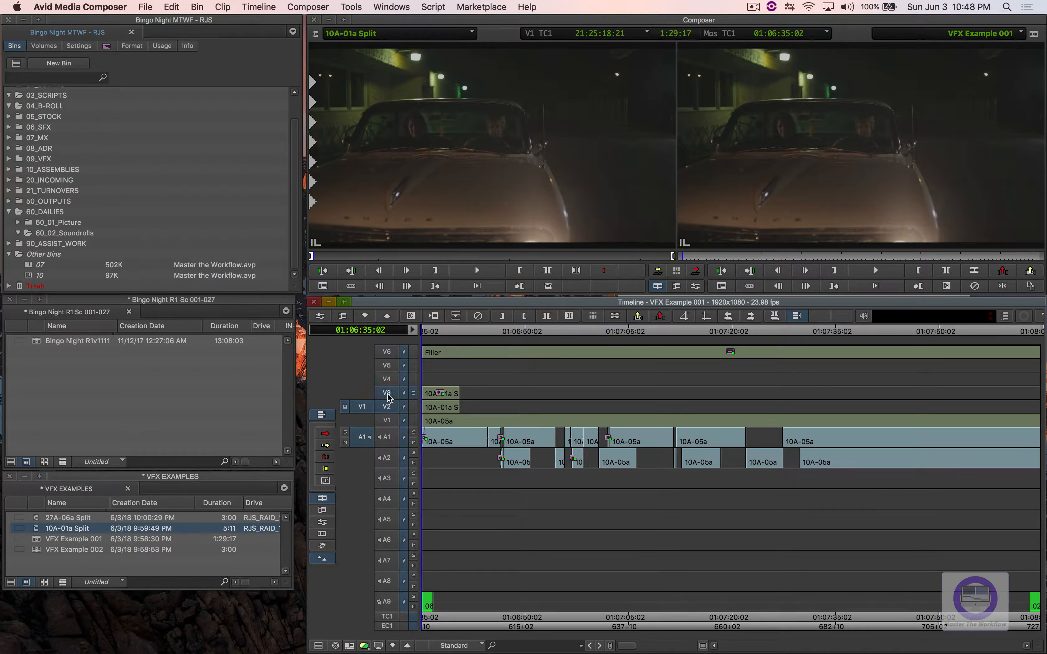
# Step: Remove the AniMatte effect from the 10A-01a Split clip on V3 and switch to the Effects Screenflow workspace
pyautogui.click(479, 317)
pyautogui.click(403, 6)
pyautogui.moveTo(407, 21)
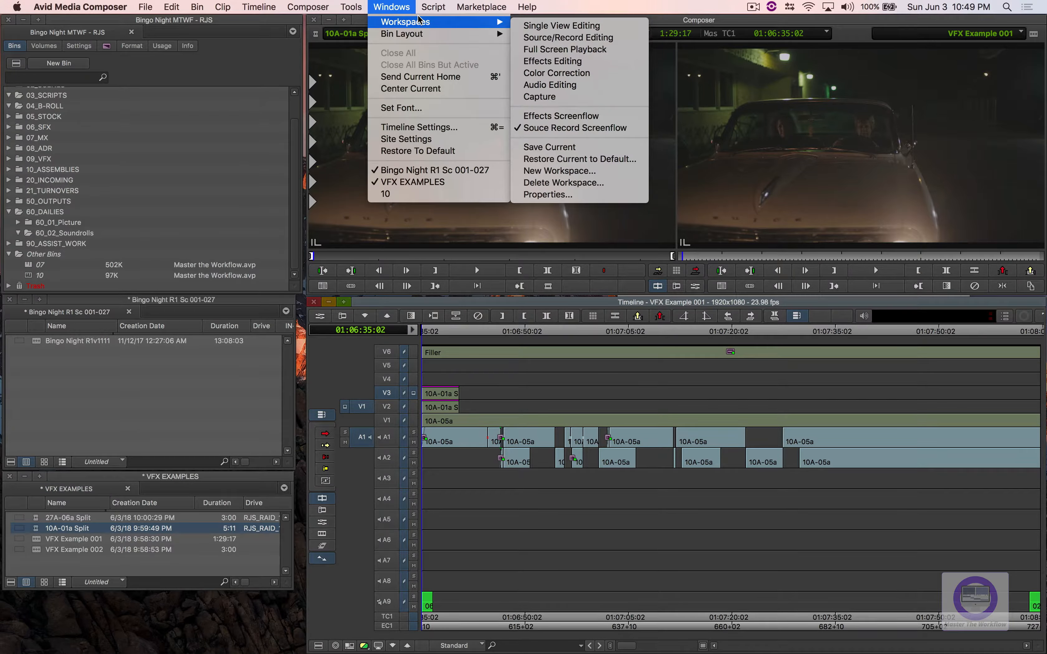
pyautogui.click(557, 126)
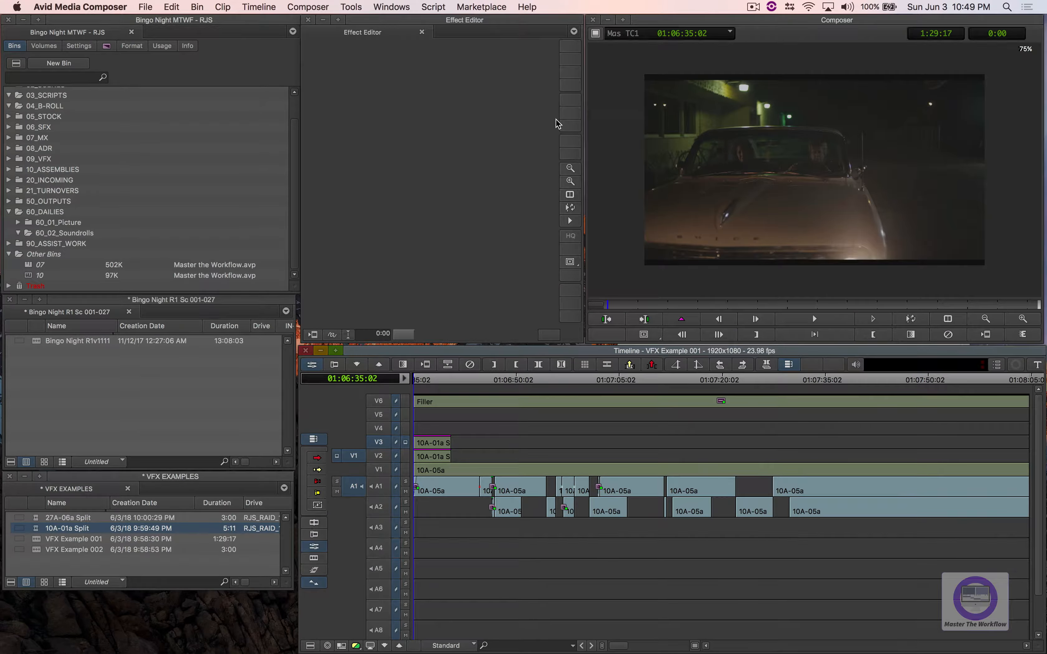
# Step: Find AniMatte (Key) by filtering the effects for "ani" and apply it to the 10A-01a Split clip on V3
pyautogui.click(106, 45)
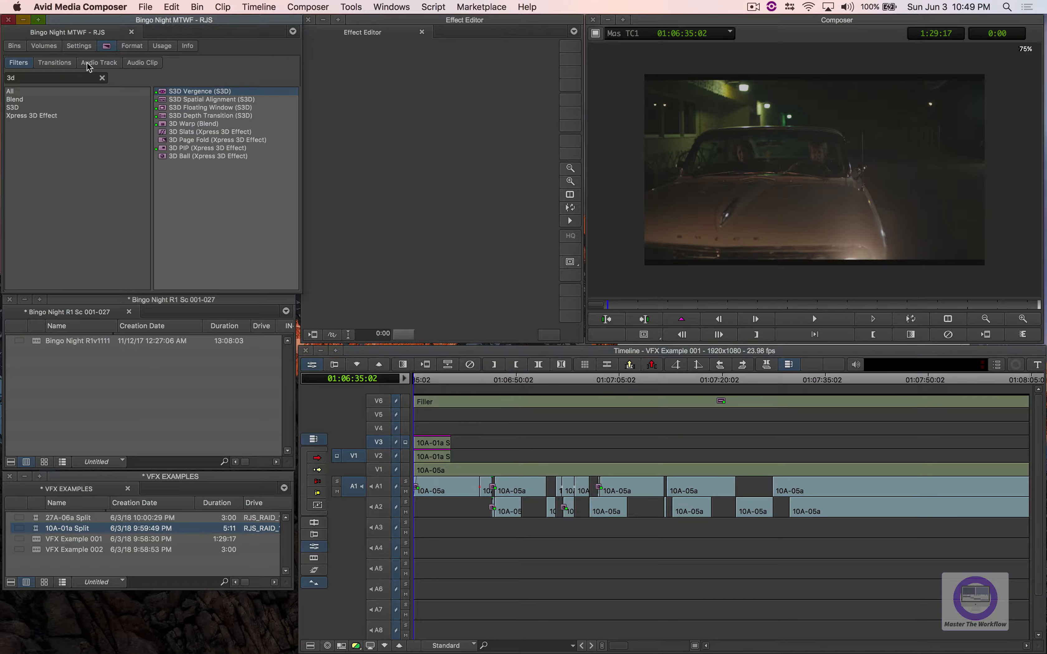
pyautogui.click(39, 80)
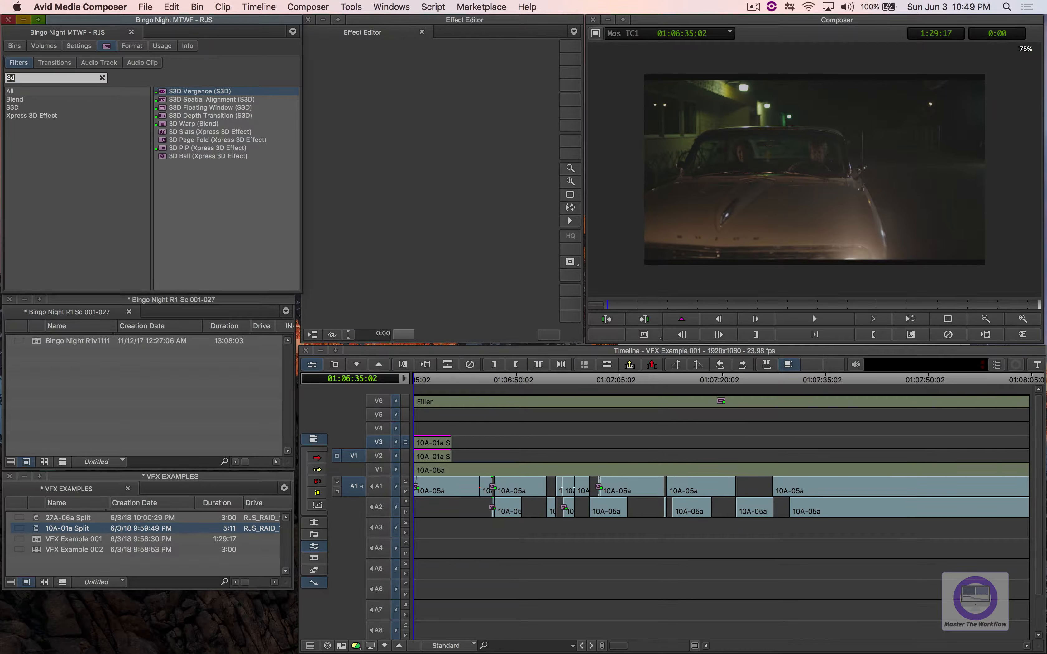
pyautogui.write('ani')
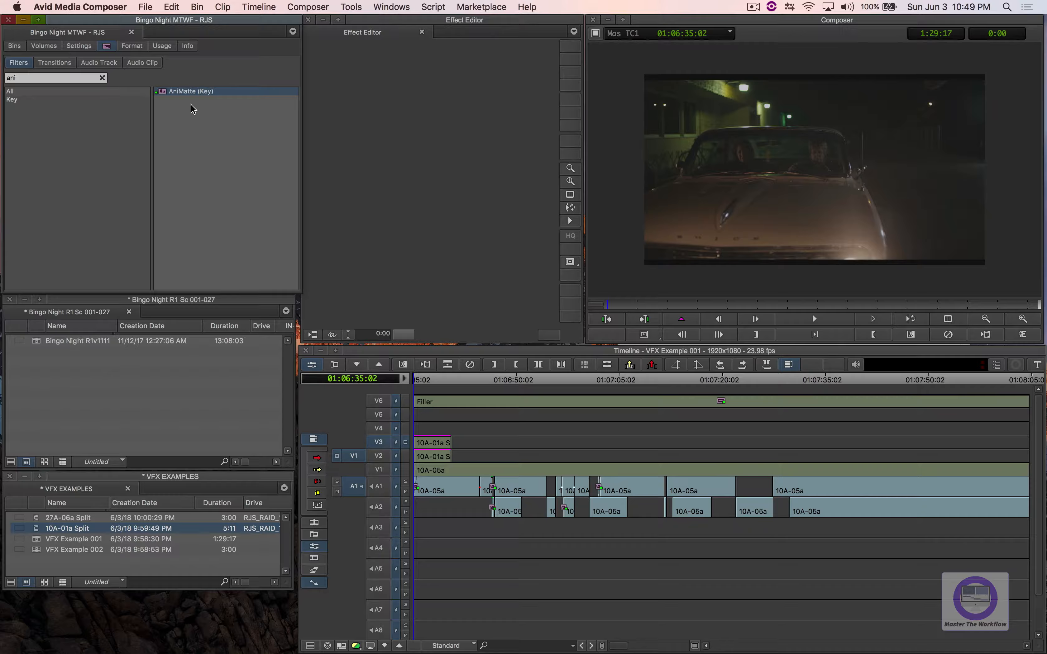
pyautogui.moveTo(167, 92); pyautogui.dragTo(427, 443)
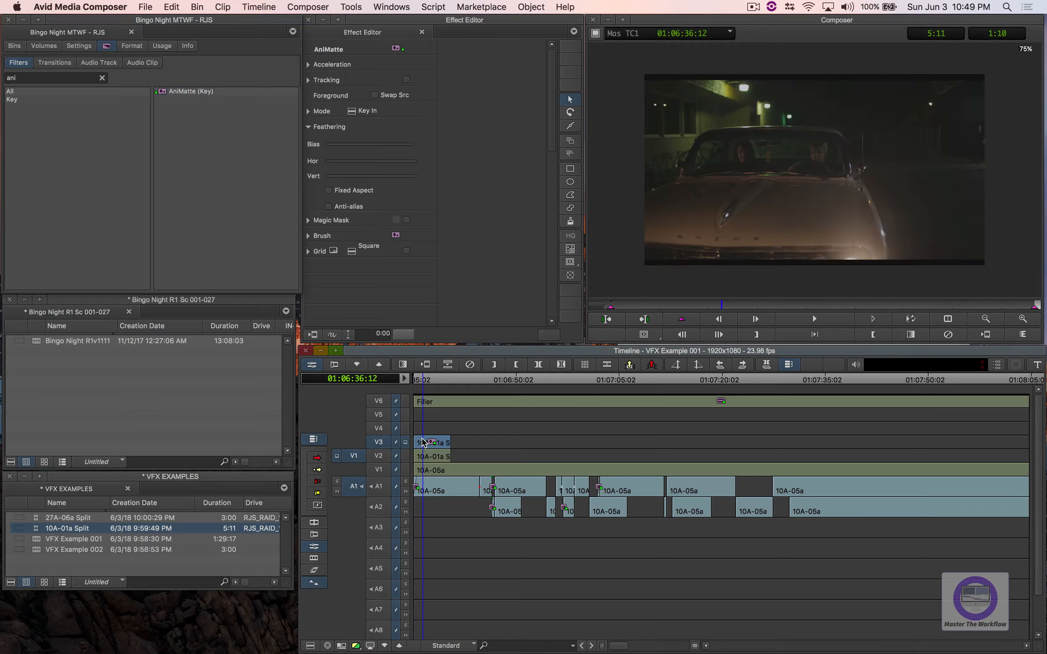
# Step: Draw a closed AniMatte polygon running up the hood and windshield centre, over the roof, and out past the frame's upper-left corner
pyautogui.click(570, 195)
pyautogui.click(722, 270)
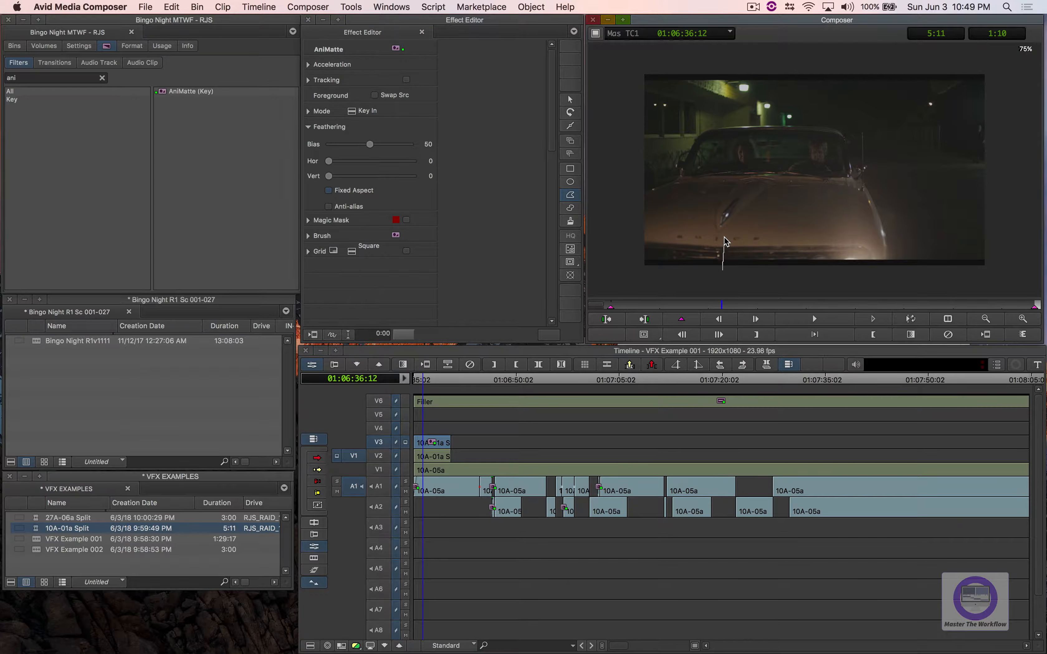
pyautogui.click(720, 231)
pyautogui.click(776, 178)
pyautogui.click(779, 127)
pyautogui.click(755, 125)
pyautogui.click(753, 107)
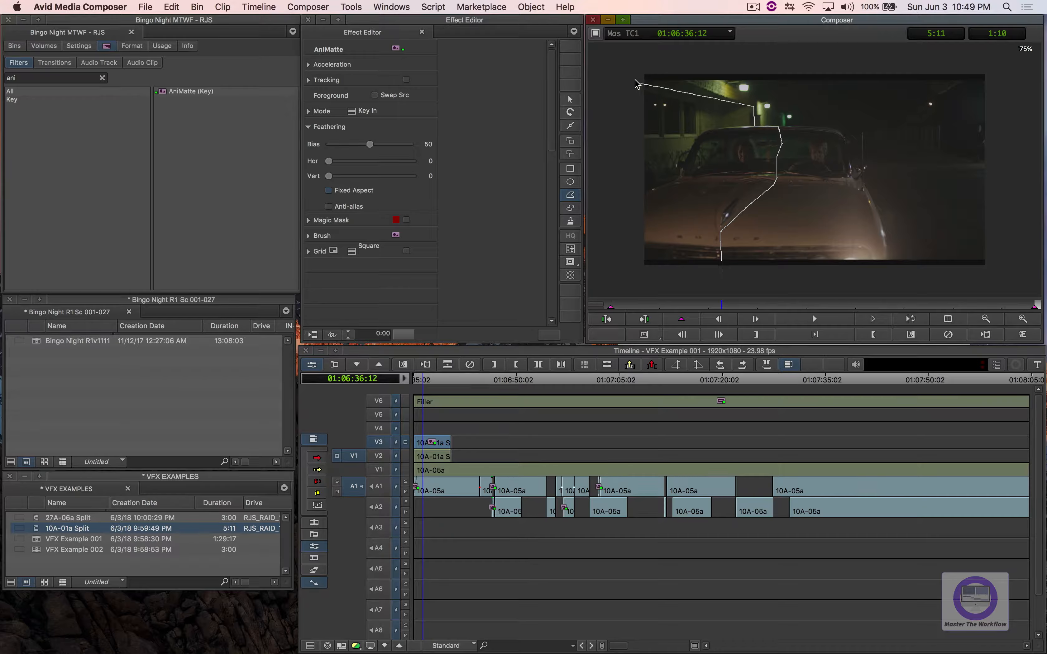
pyautogui.doubleClick(625, 57)
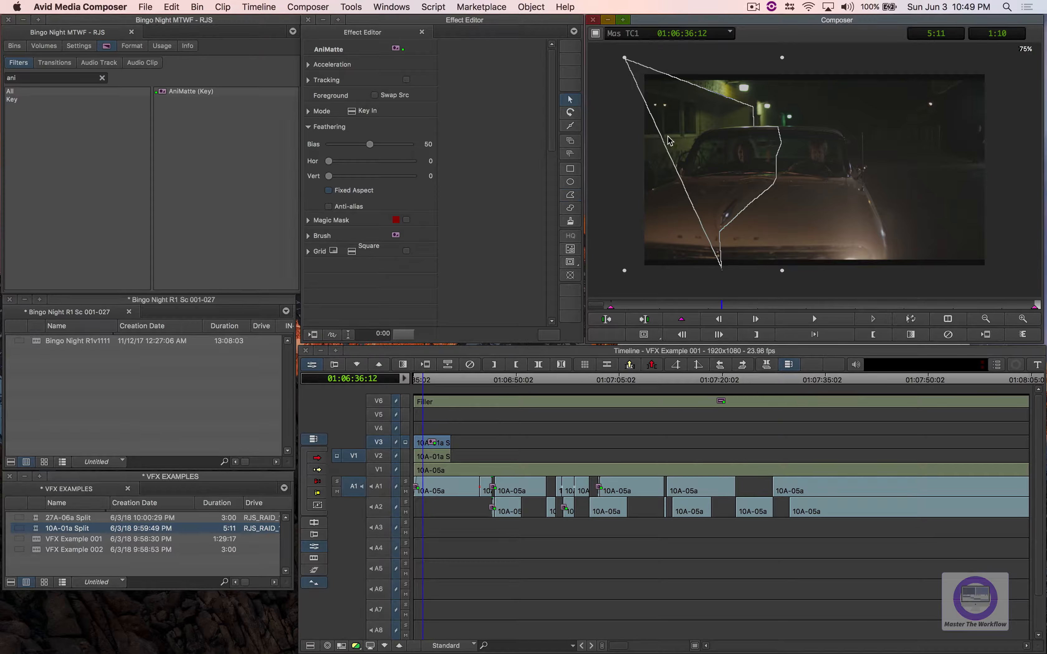
# Step: Add a point on the matte's diagonal edge and move it beyond the frame's lower-left corner to enclose the car's left half
pyautogui.click(570, 126)
pyautogui.click(654, 119)
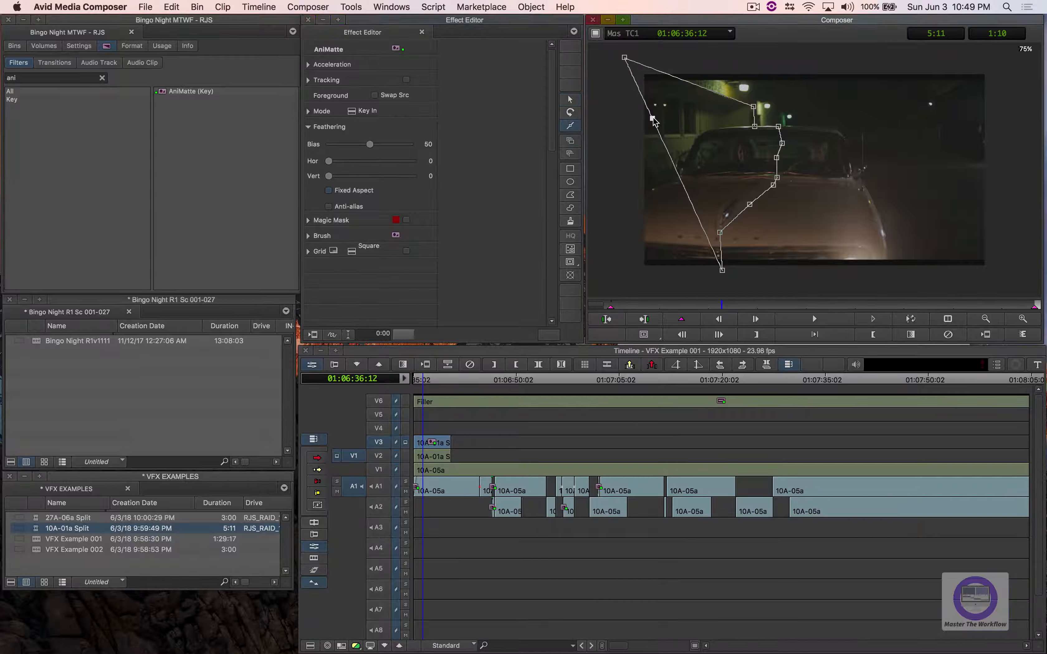
pyautogui.moveTo(652, 118); pyautogui.dragTo(622, 127)
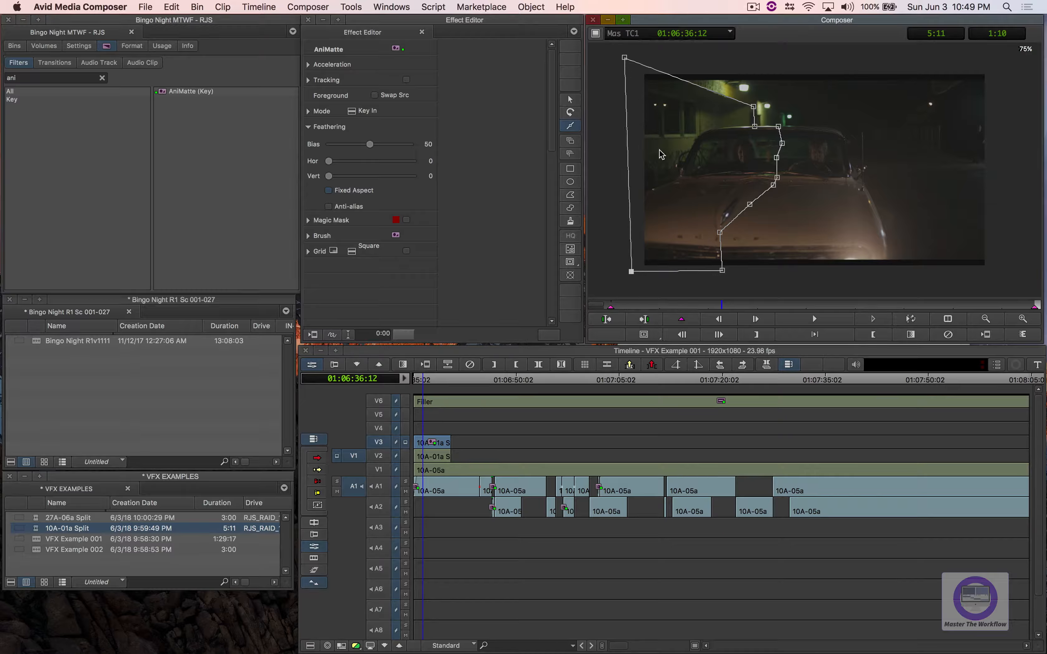
pyautogui.doubleClick(630, 271)
# Step: Step into the V3 AniMatte clip and apply Paint Effect (Image), filtered with "paint", to the nested clip on track 1.2
pyautogui.doubleClick(422, 446)
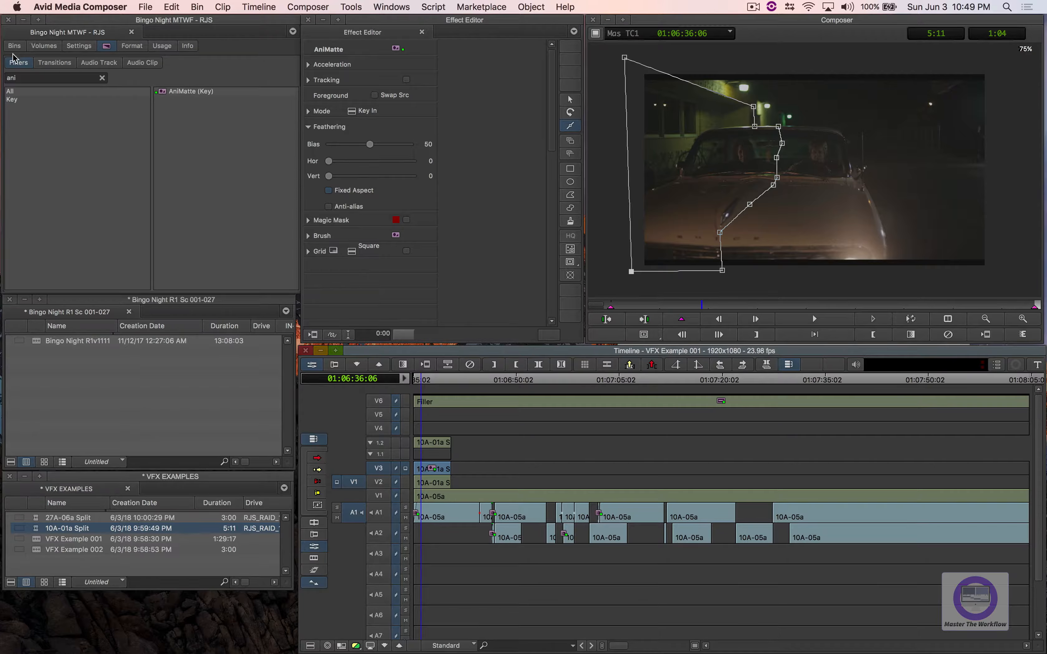
pyautogui.click(40, 77)
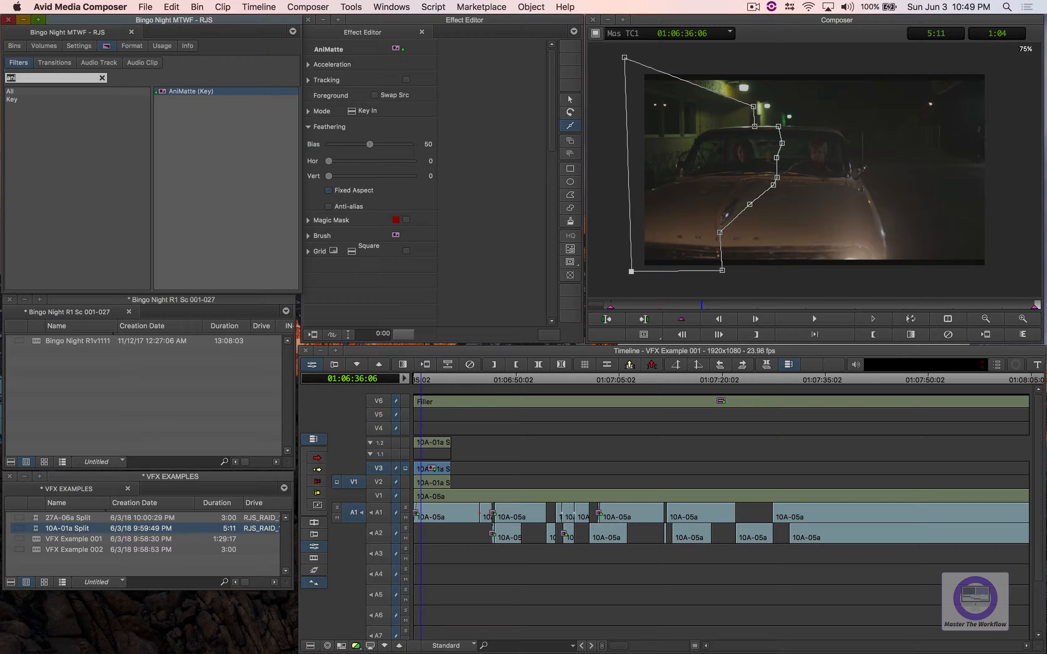
pyautogui.write('paint')
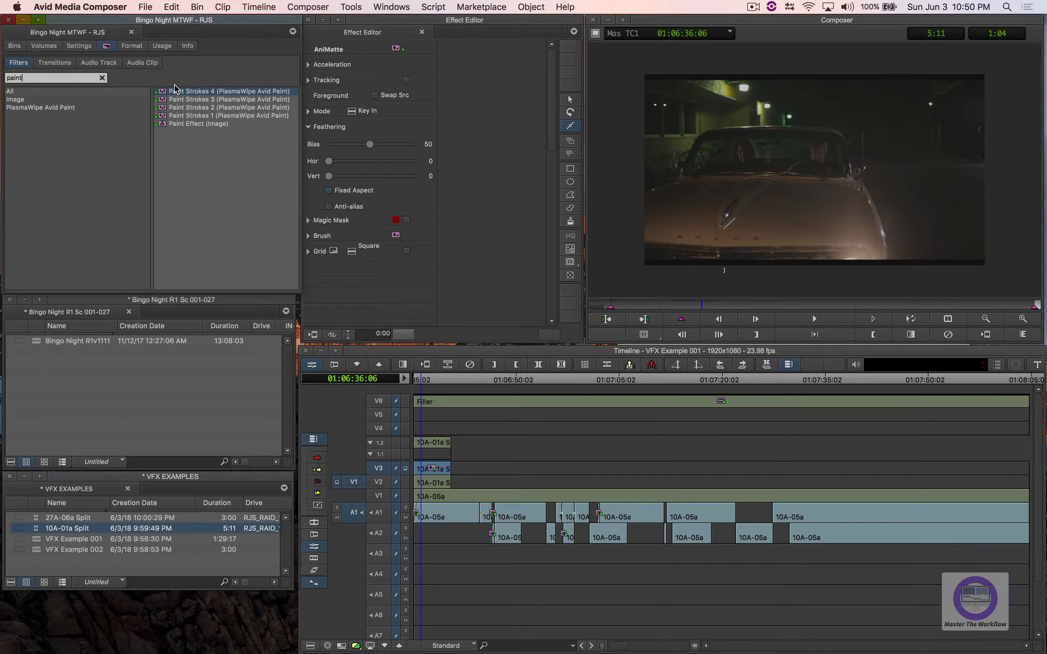
pyautogui.click(176, 125)
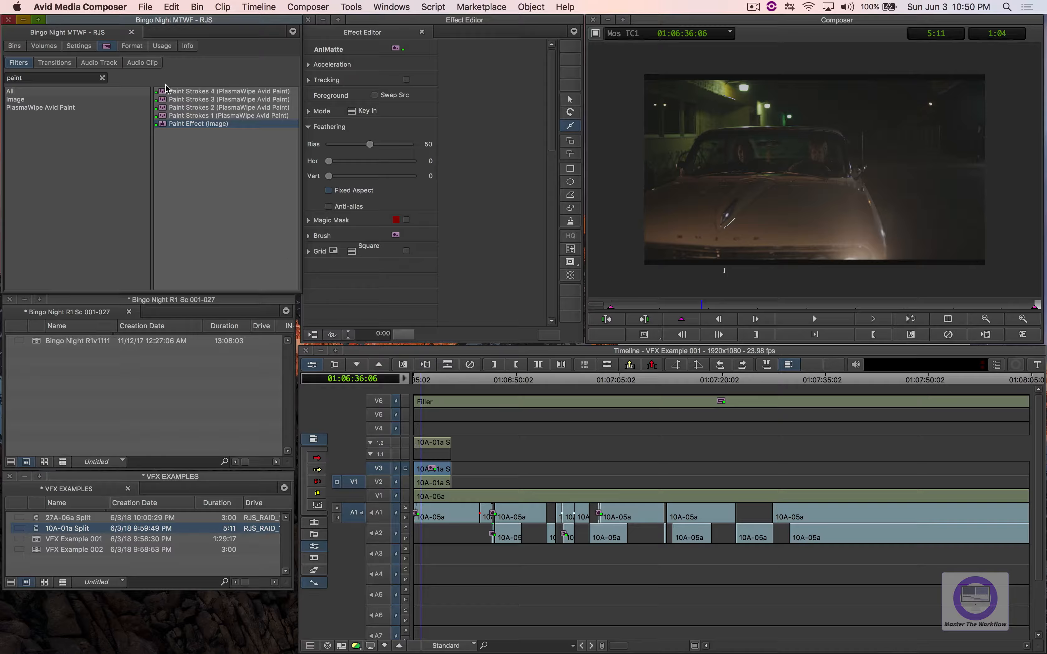
pyautogui.moveTo(161, 126)
pyautogui.mouseDown()
pyautogui.moveTo(396, 427)
pyautogui.moveTo(428, 447)
pyautogui.mouseUp()
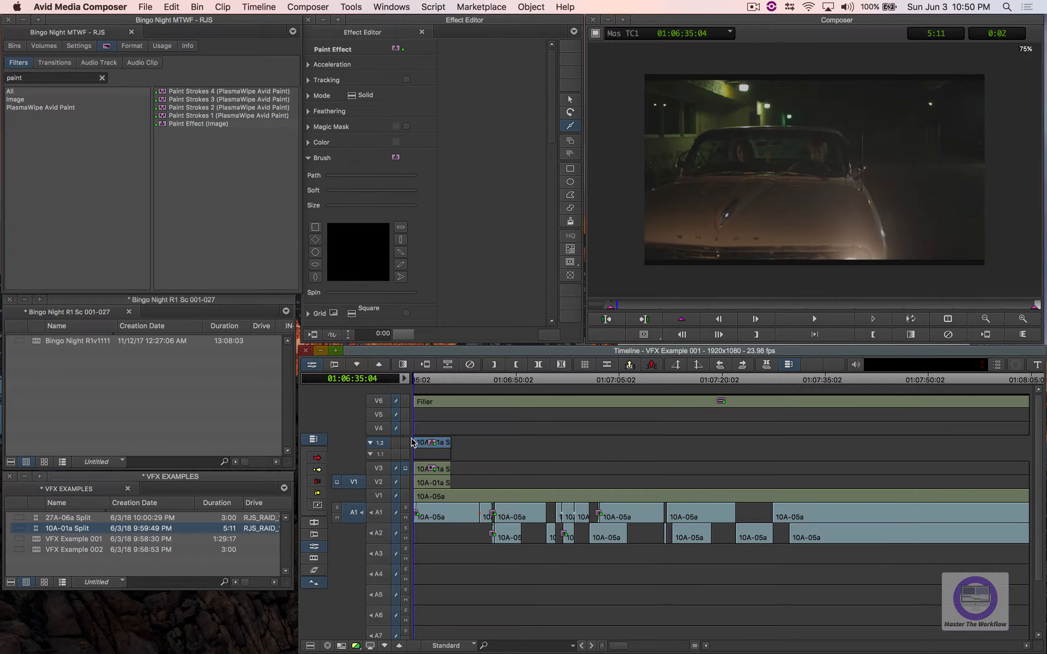
# Step: Cover the whole frame with a solid paint rectangle and set its colour saturation and luminance to 0 for black
pyautogui.click(572, 169)
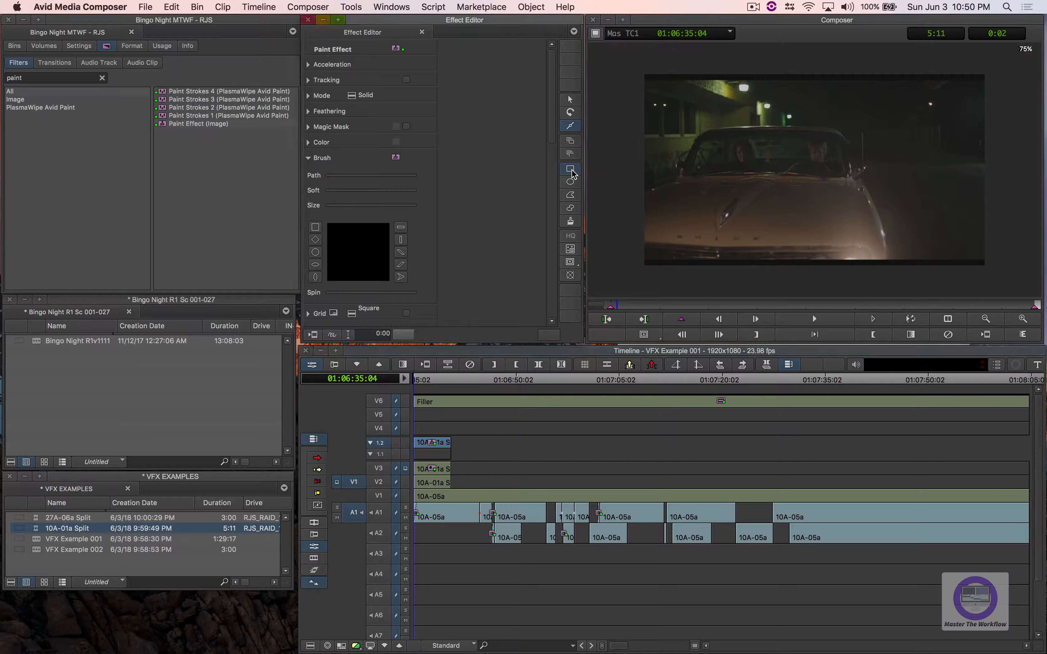
pyautogui.moveTo(622, 65)
pyautogui.mouseDown()
pyautogui.moveTo(930, 276)
pyautogui.moveTo(1005, 282)
pyautogui.mouseUp()
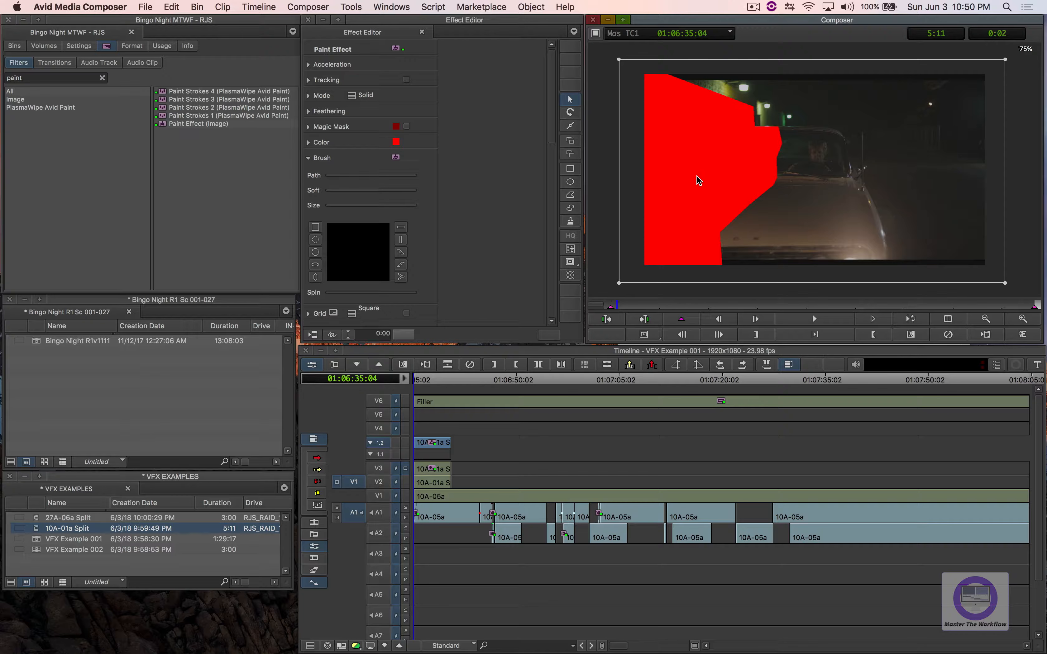
pyautogui.click(309, 127)
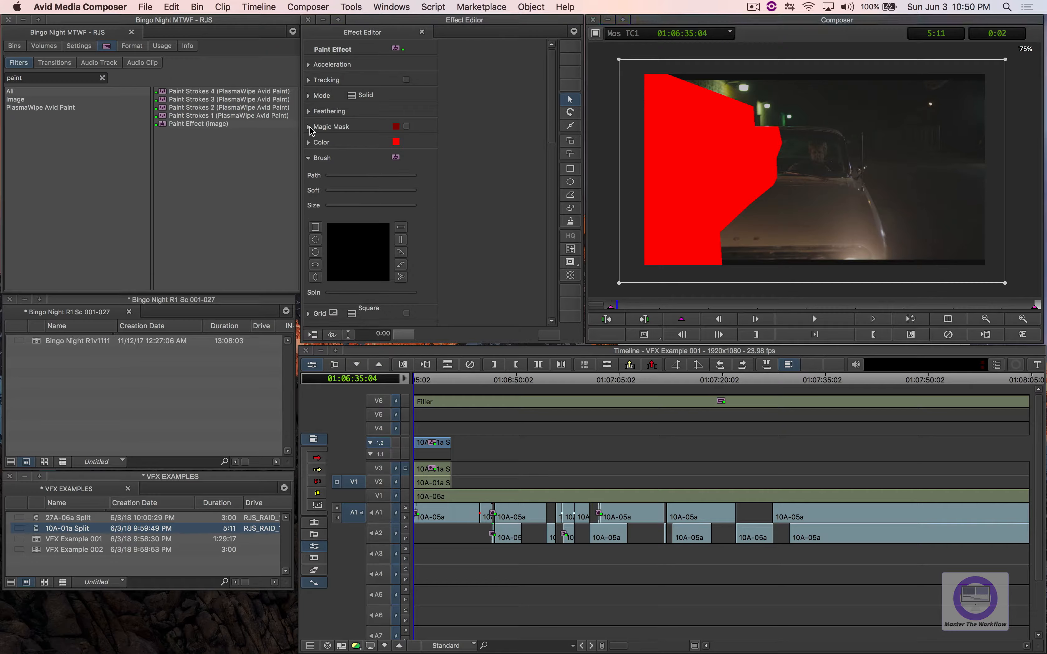
pyautogui.click(309, 127)
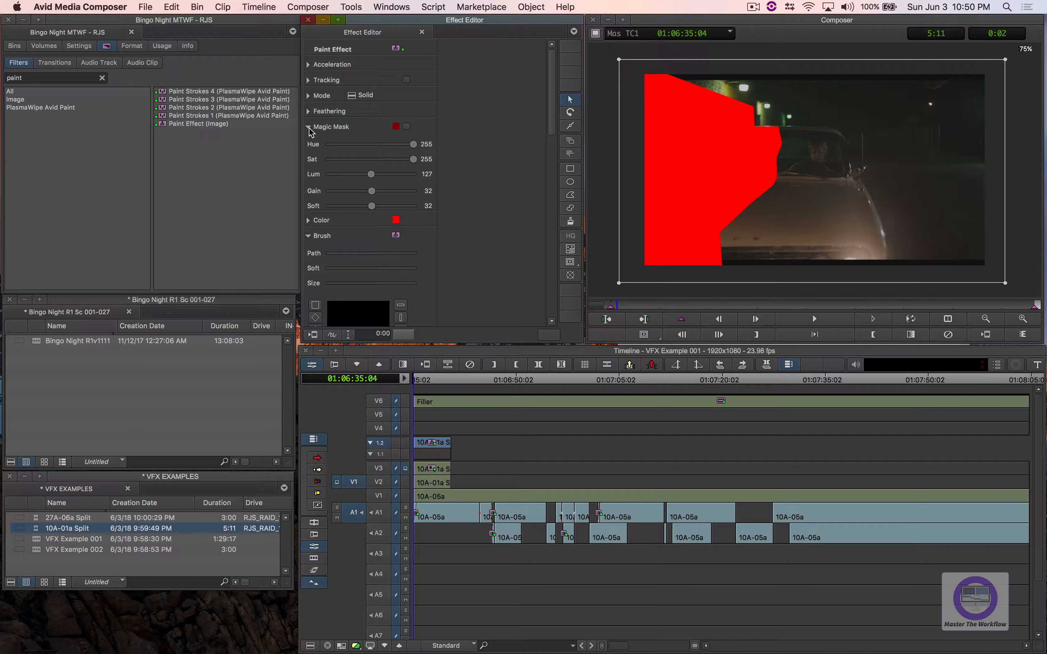
pyautogui.click(309, 127)
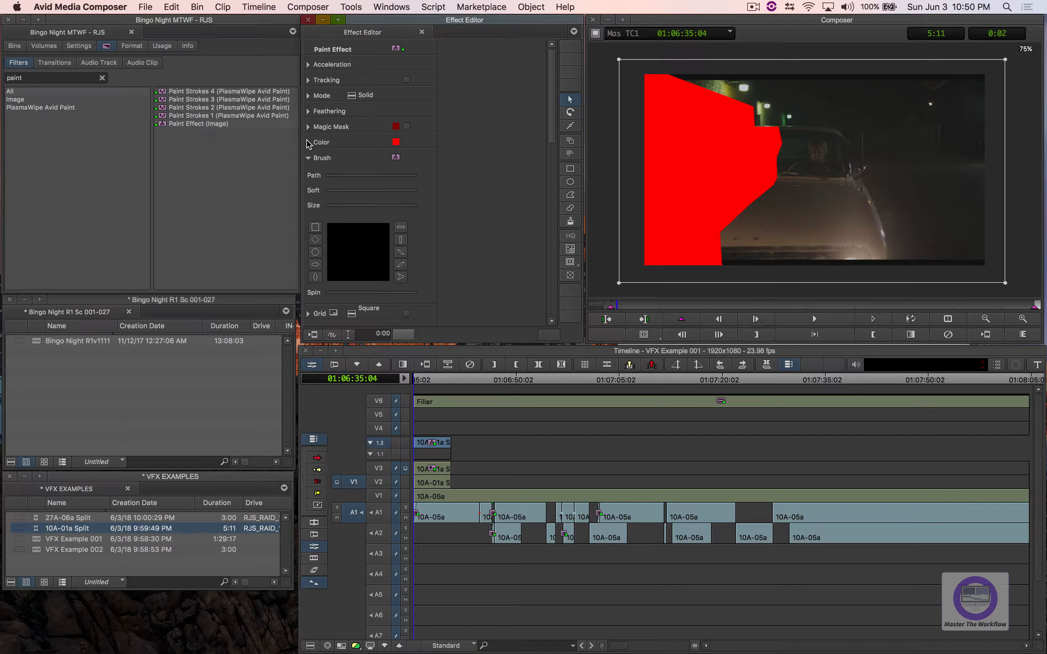
pyautogui.click(309, 143)
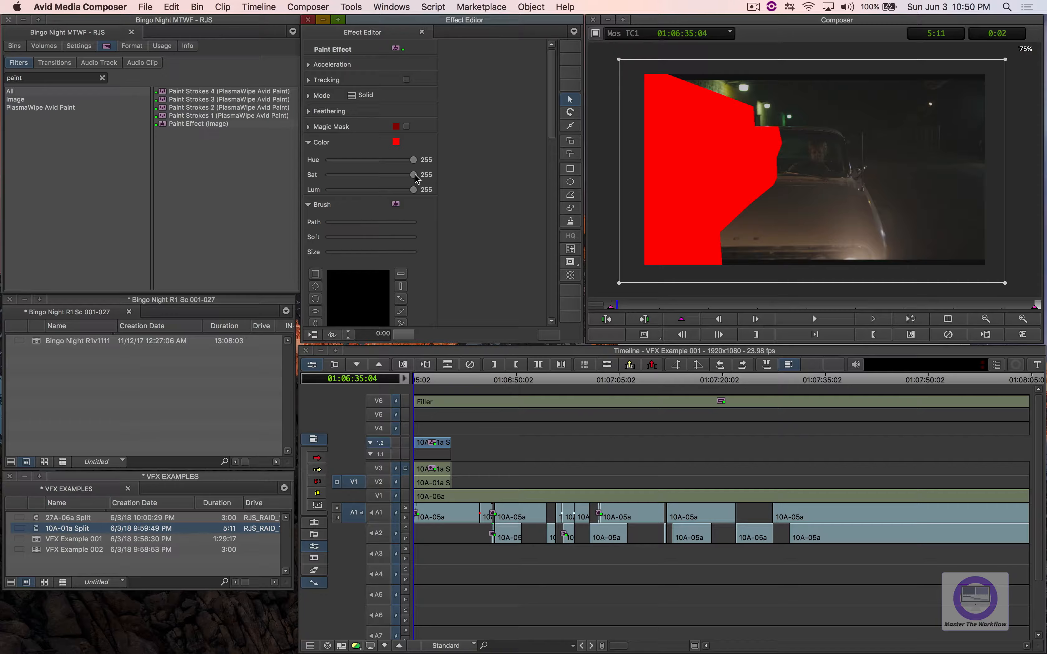
pyautogui.moveTo(414, 175); pyautogui.dragTo(320, 176)
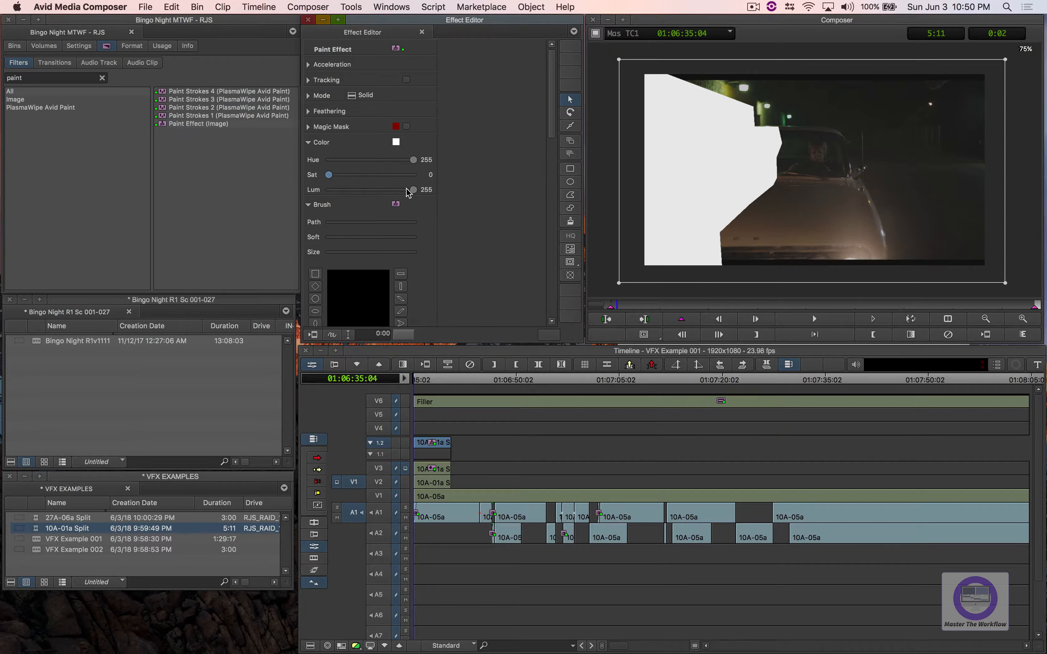
pyautogui.moveTo(413, 190); pyautogui.dragTo(314, 186)
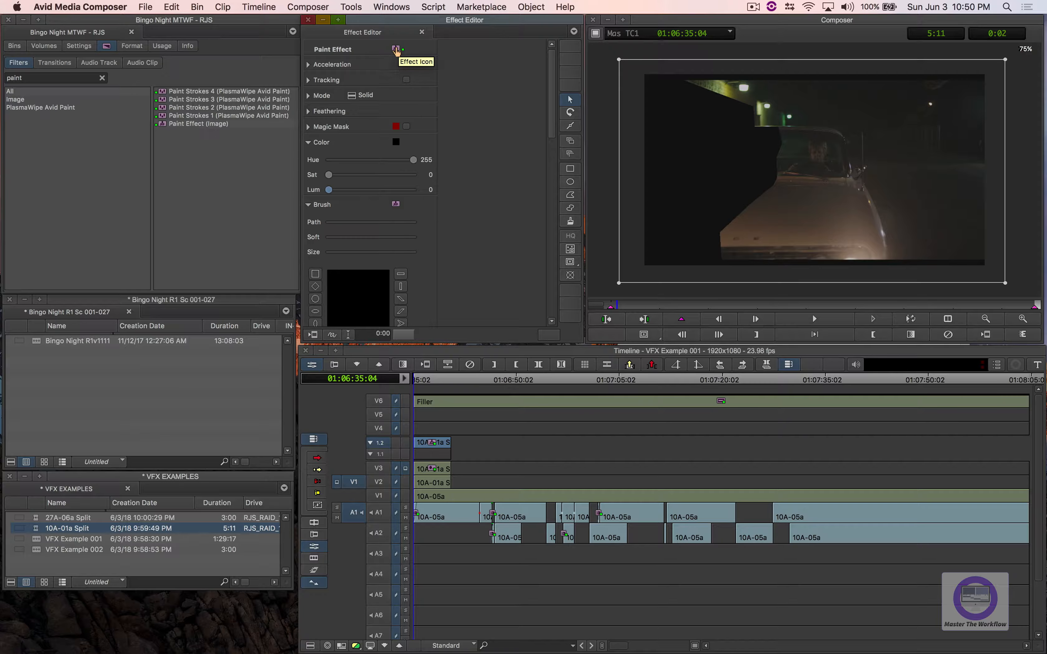
# Step: Copy the Paint Effect onto the filler on nested track 1.1 and set its colour luminance to 255 for white
pyautogui.moveTo(396, 49)
pyautogui.mouseDown()
pyautogui.moveTo(440, 381)
pyautogui.moveTo(436, 459)
pyautogui.mouseUp()
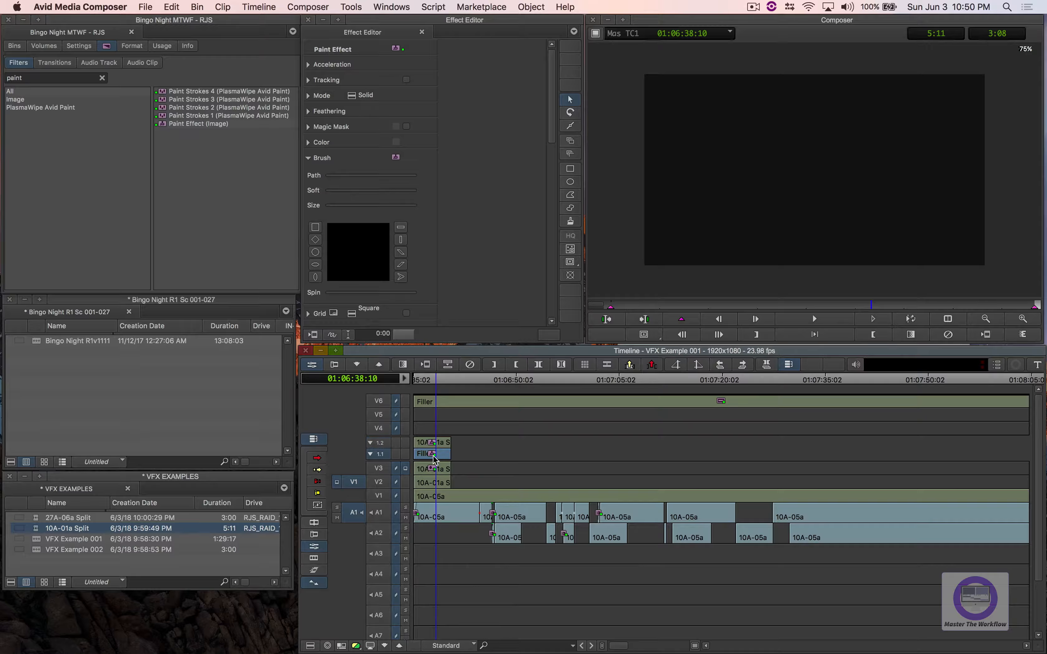
pyautogui.click(710, 214)
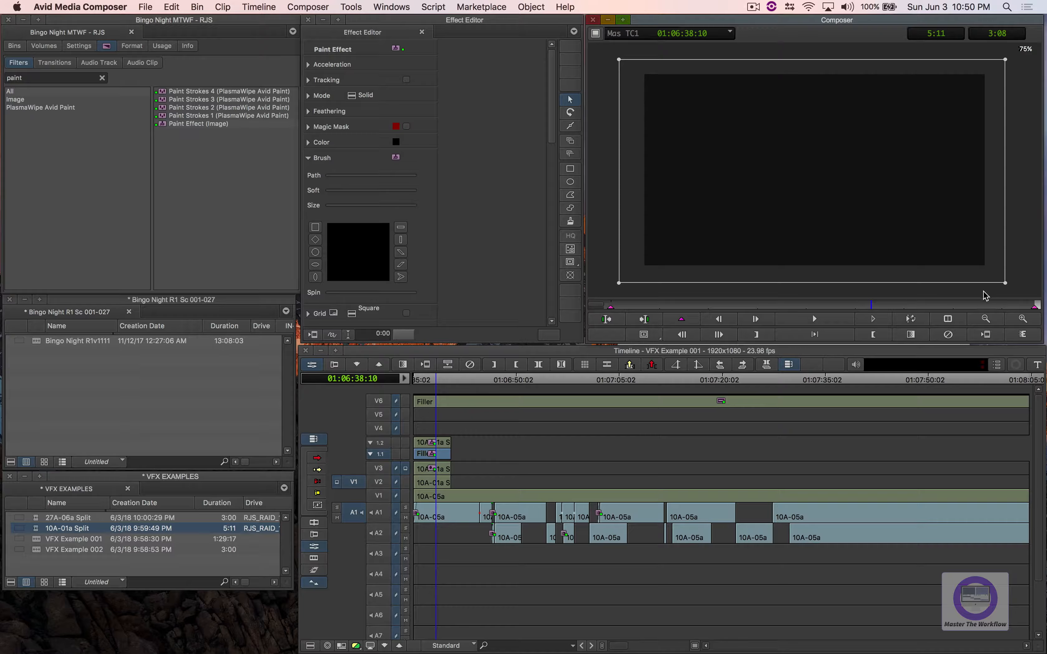
pyautogui.click(308, 143)
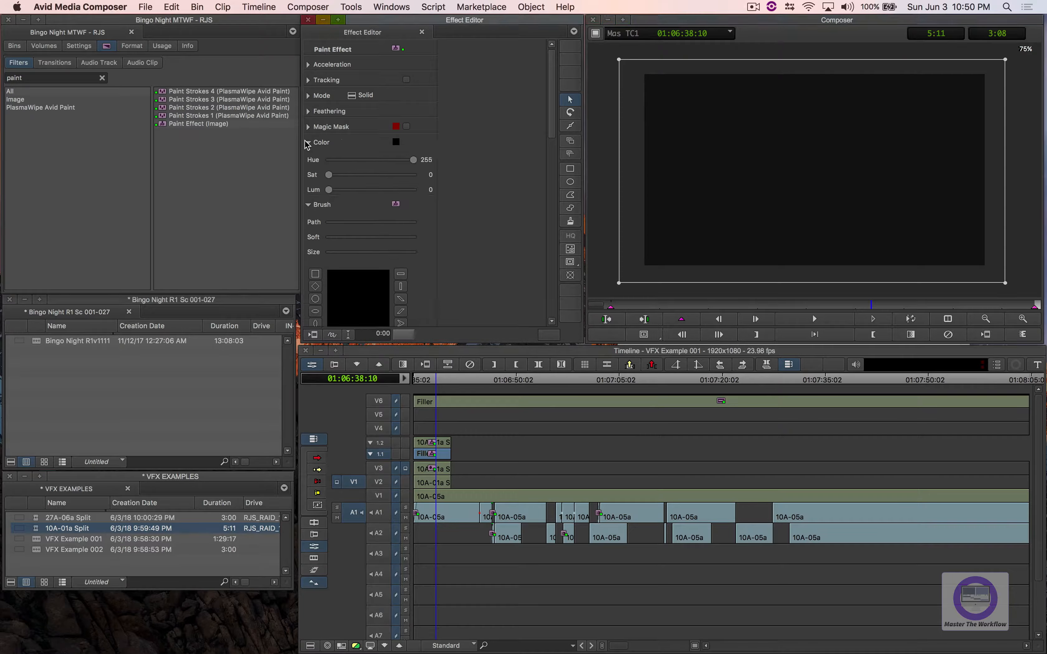
pyautogui.moveTo(328, 190); pyautogui.dragTo(487, 207)
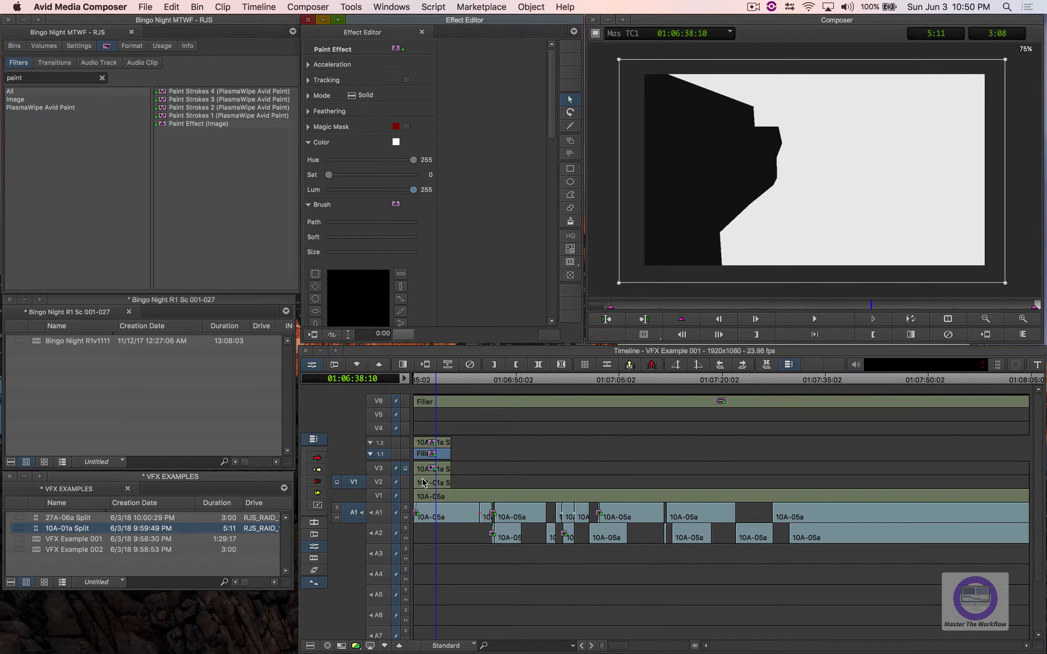
# Step: Close the V3 nest, filter the effects for "matte", and add Matte Key (Key) on top of the V3 clip's AniMatte
pyautogui.click(431, 470)
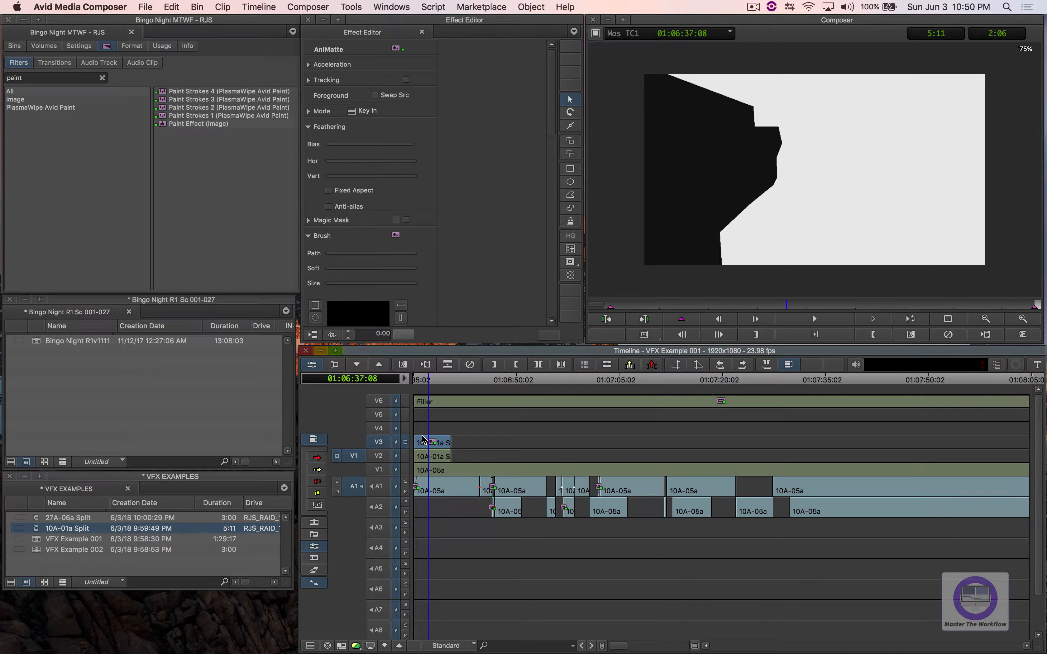
pyautogui.moveTo(33, 78); pyautogui.dragTo(2, 75)
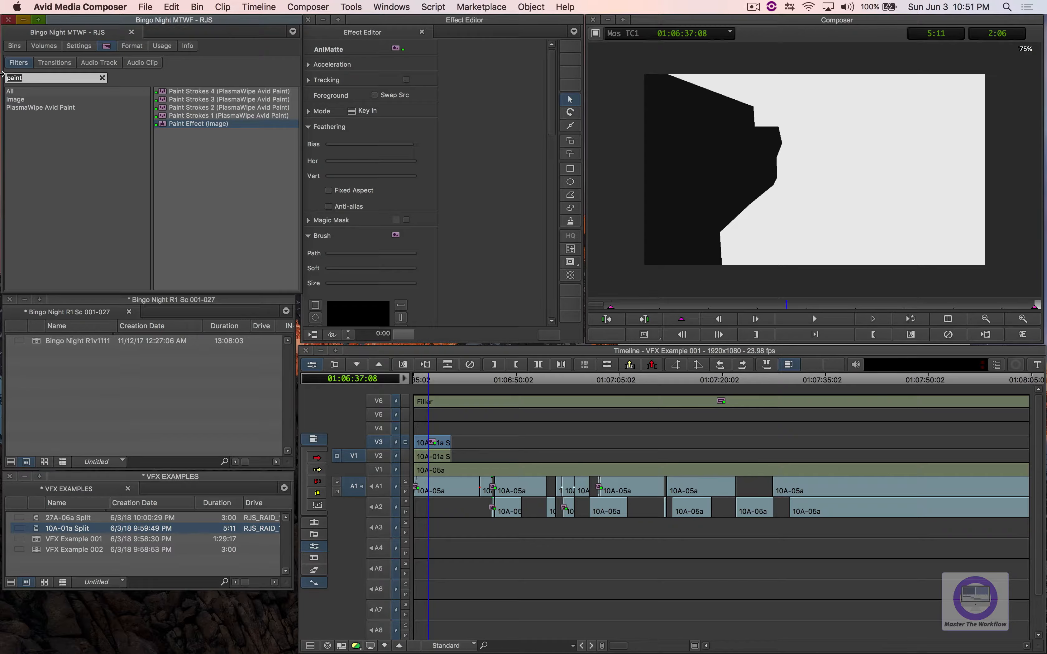
pyautogui.write('matte')
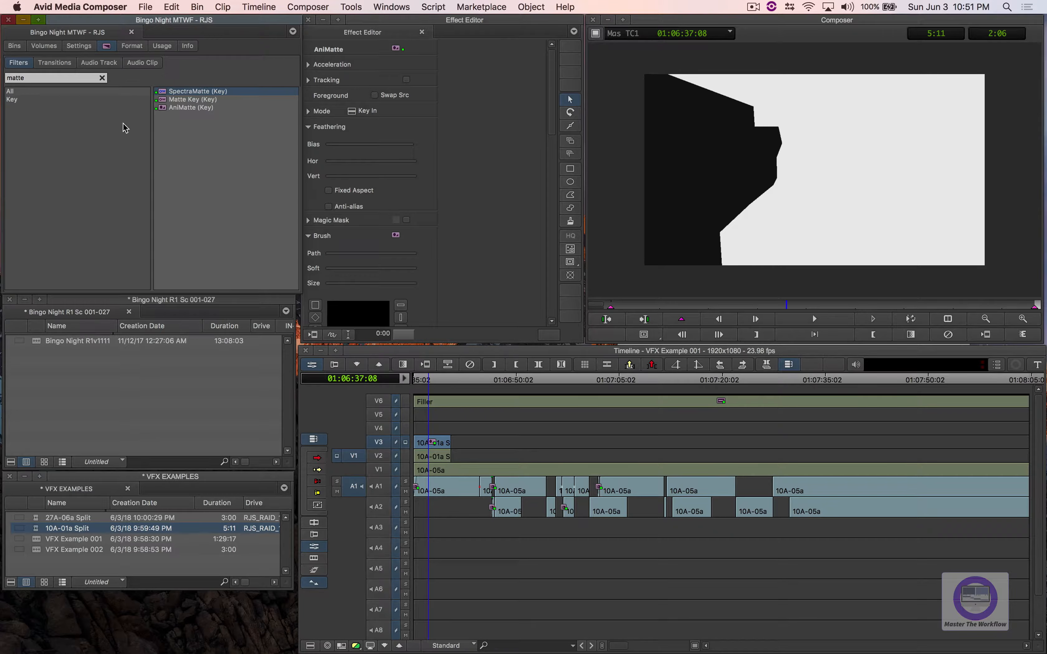
pyautogui.click(204, 102)
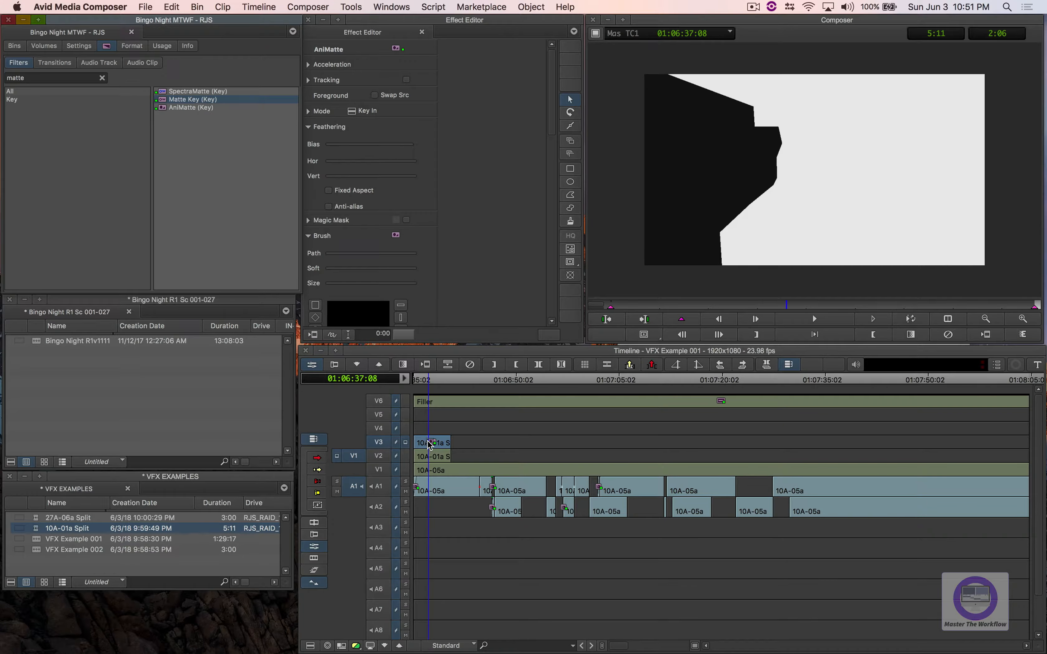
pyautogui.moveTo(427, 442); pyautogui.dragTo(427, 442)
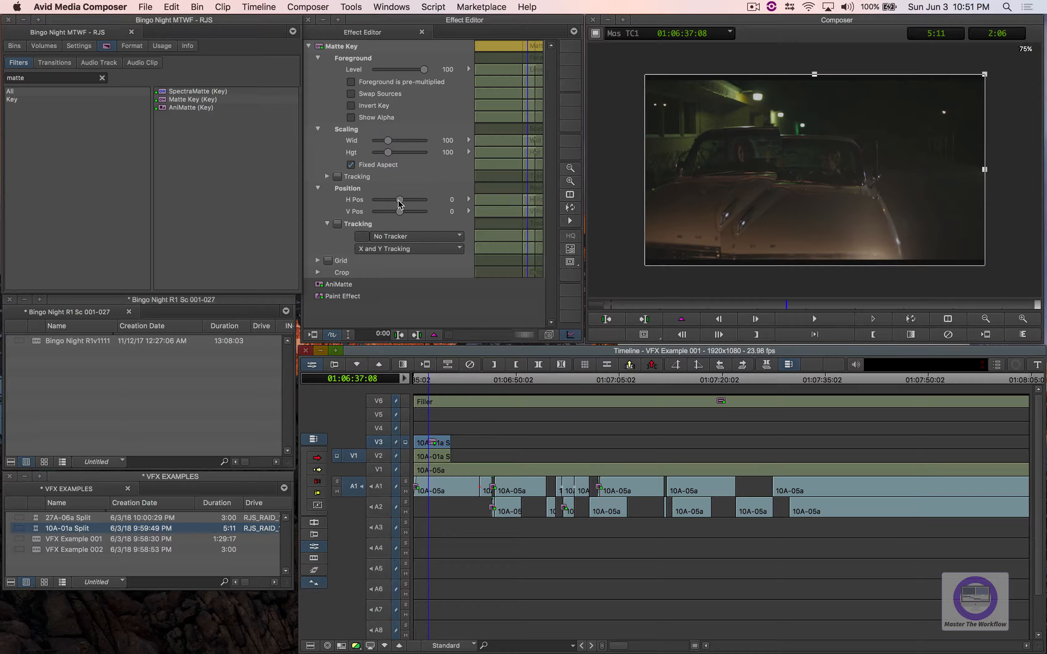
# Step: Set the Matte Key's vertical position to 20 to shift the foreground
pyautogui.click(401, 214)
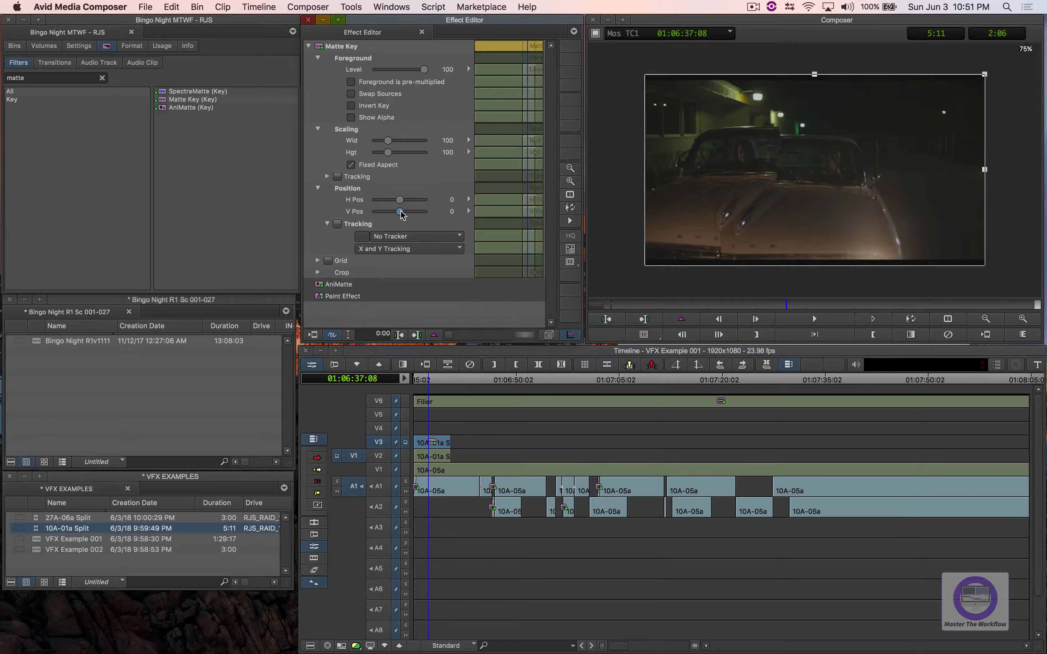
pyautogui.hotkey('shift', 'Left')
pyautogui.hotkey('shift', 'Right')
pyautogui.hotkey('shift', 'Right')
pyautogui.hotkey('shift', 'Right')
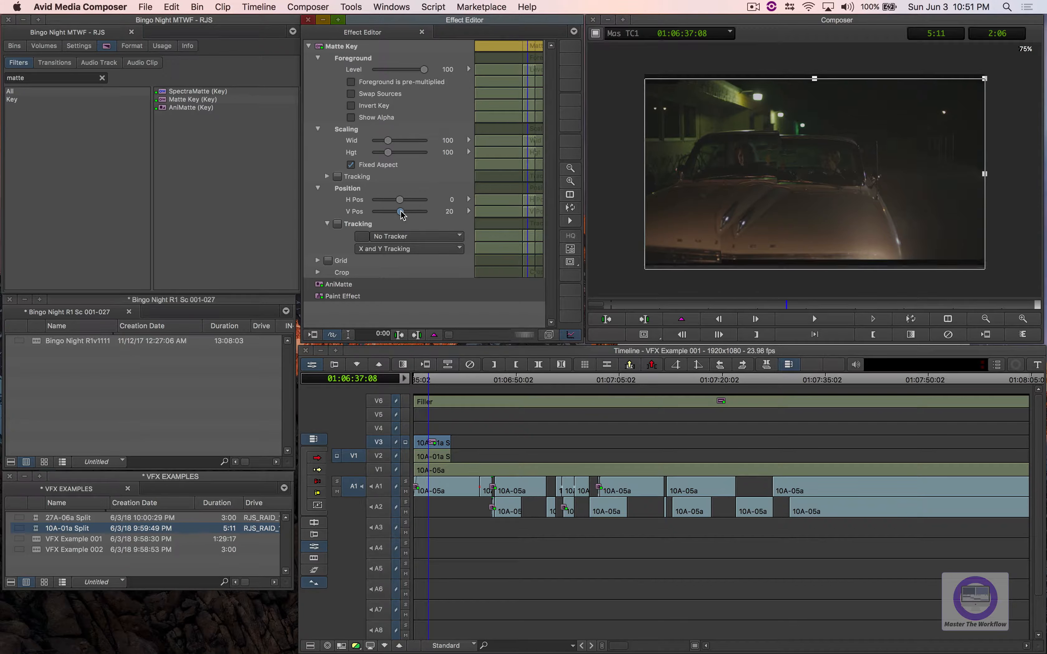
# Step: Set the Matte Key's vertical position to 40 to move the foreground further down
pyautogui.hotkey('shift', 'Right')
pyautogui.hotkey('shift', 'Right')
pyautogui.hotkey('shift', 'Right')
pyautogui.hotkey('shift', 'Right')
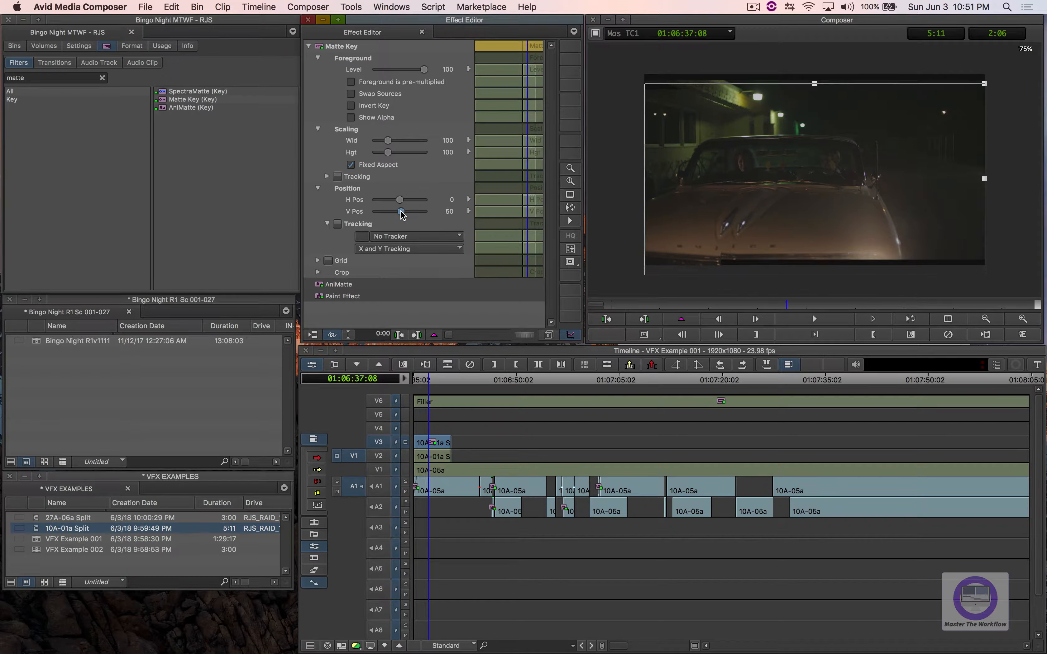
pyautogui.hotkey('shift', 'Left')
pyautogui.hotkey('shift', 'Left')
pyautogui.hotkey('shift', 'Left')
pyautogui.hotkey('shift', 'Right')
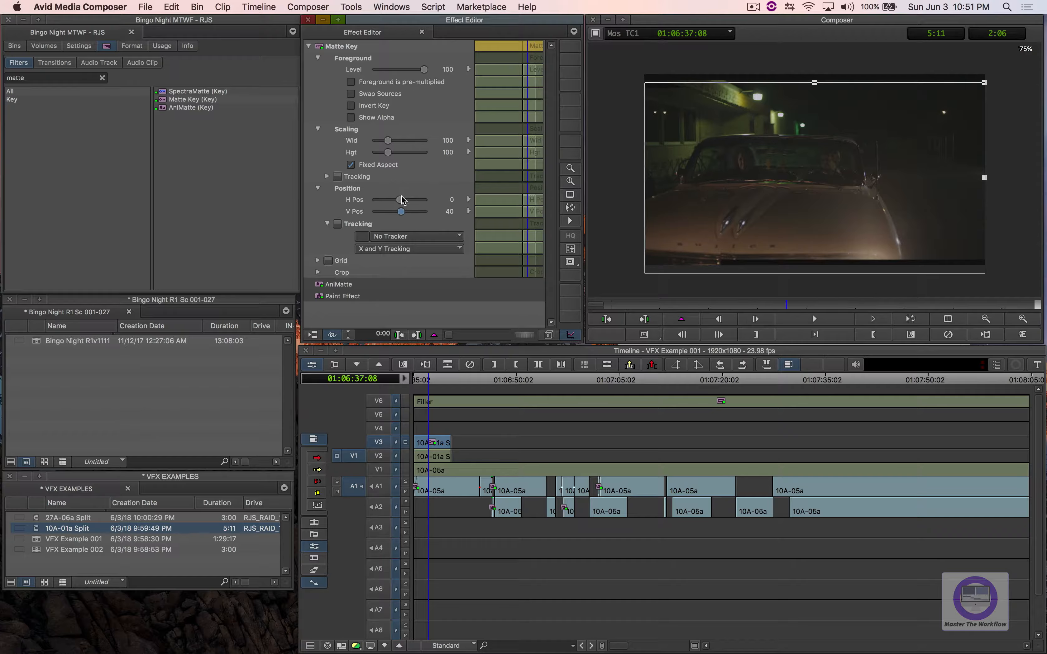
# Step: Set the Matte Key's horizontal position to 51 to shift the foreground sideways
pyautogui.hotkey('shift', 'Right')
pyautogui.hotkey('shift', 'Right')
pyautogui.hotkey('shift', 'Right')
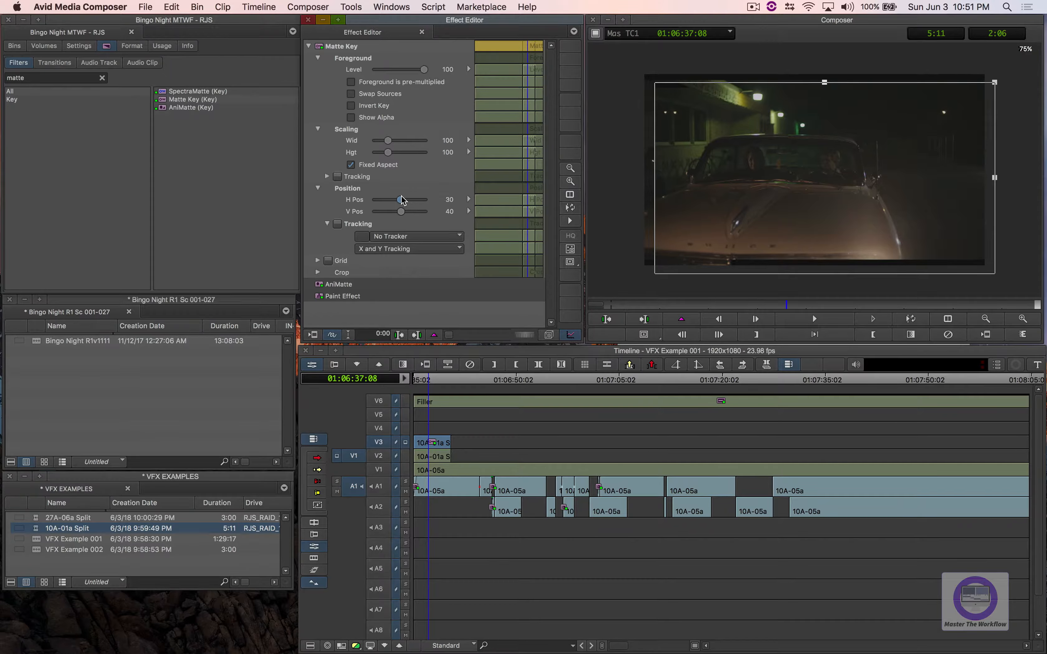
pyautogui.hotkey('shift', 'Right')
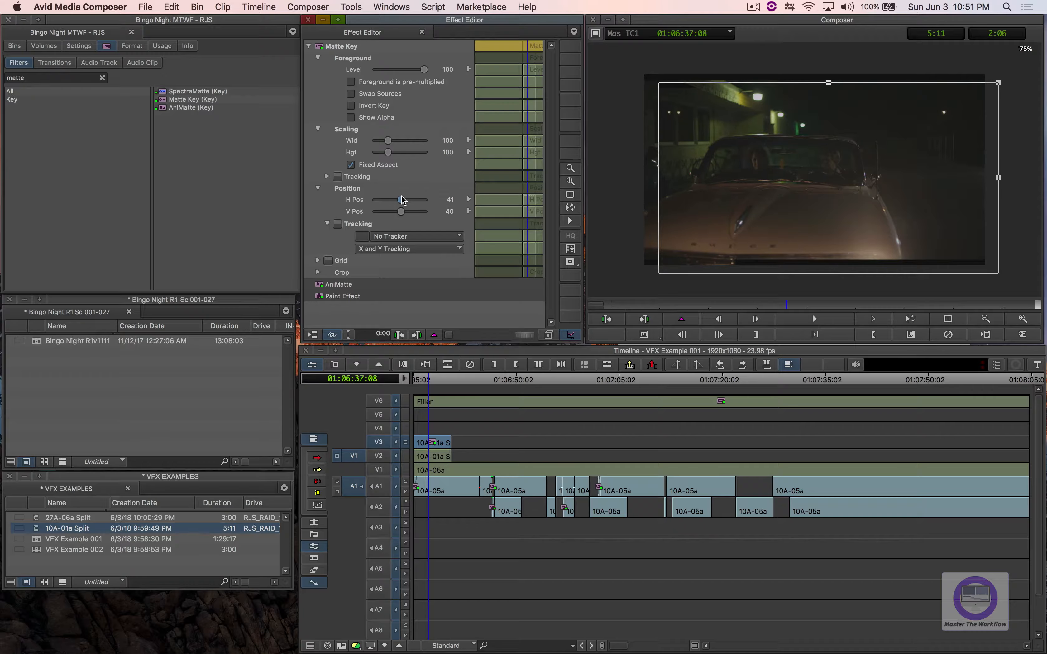
pyautogui.hotkey('shift', 'Right')
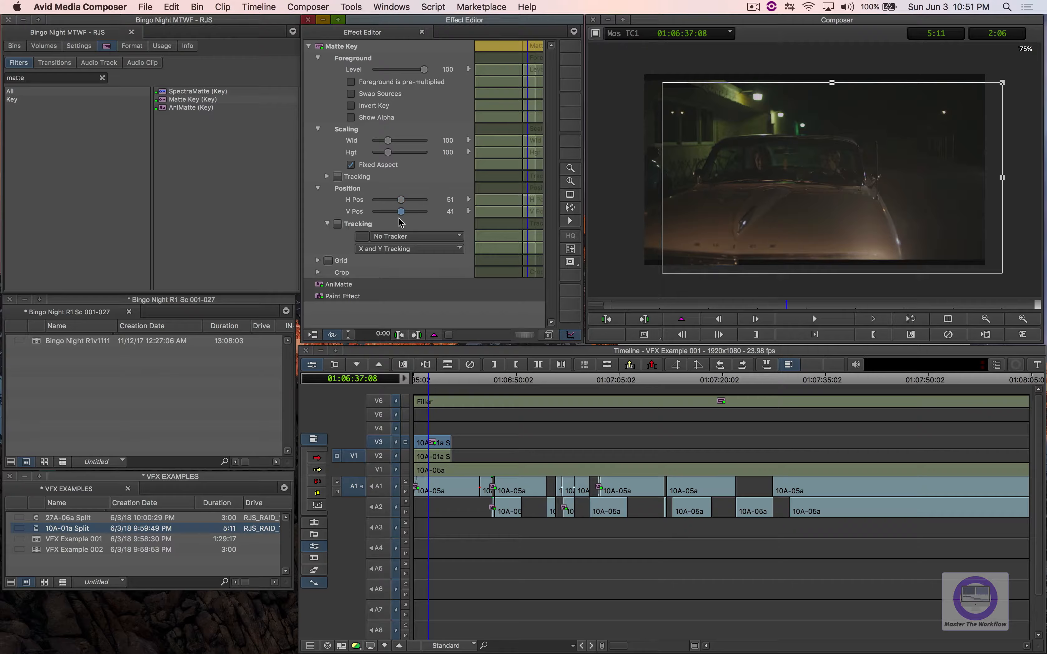
# Step: Fine-tune the Matte Key's vertical position to 41 and leave effect editing
pyautogui.press('Left')
pyautogui.press('Left')
pyautogui.press('Right')
pyautogui.press('Right')
pyautogui.click(503, 353)
pyautogui.press('y')
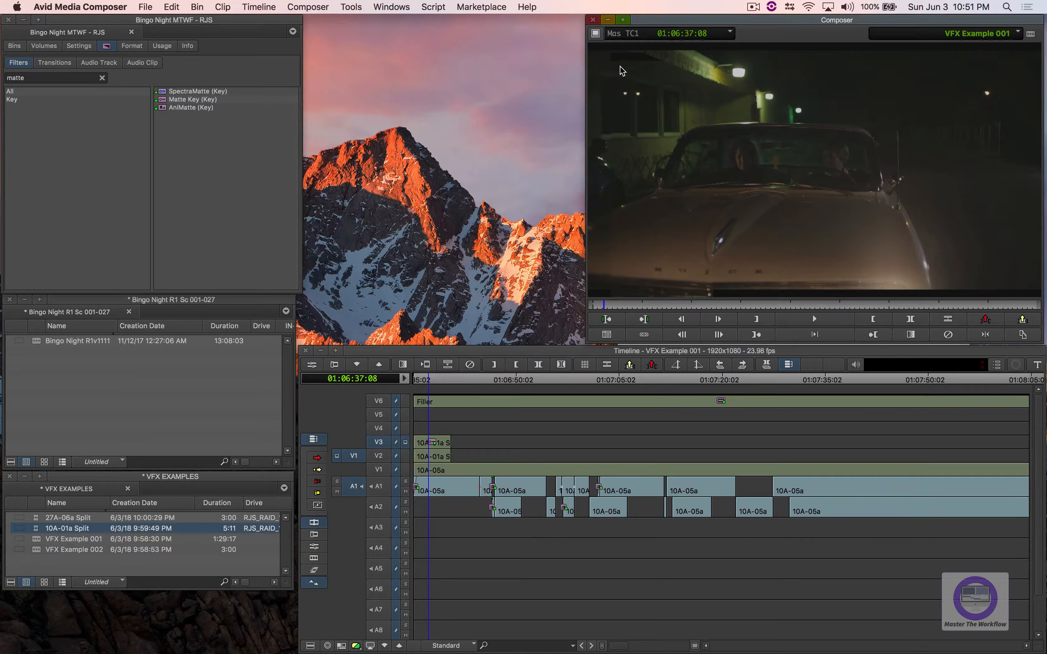
# Step: Reshape the AniMatte on nested track 1.3 of the V3 clip by adding a point on its upper edge and lowering its upper-left corner
pyautogui.keyDown('super'); pyautogui.click(428, 446); pyautogui.keyUp('super')
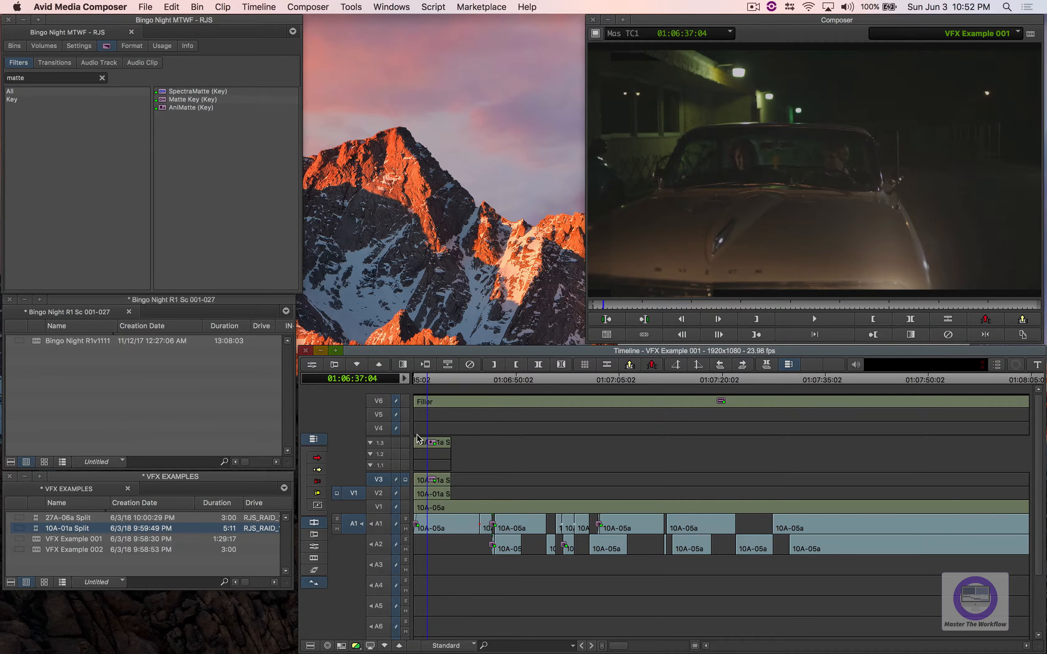
pyautogui.doubleClick(433, 442)
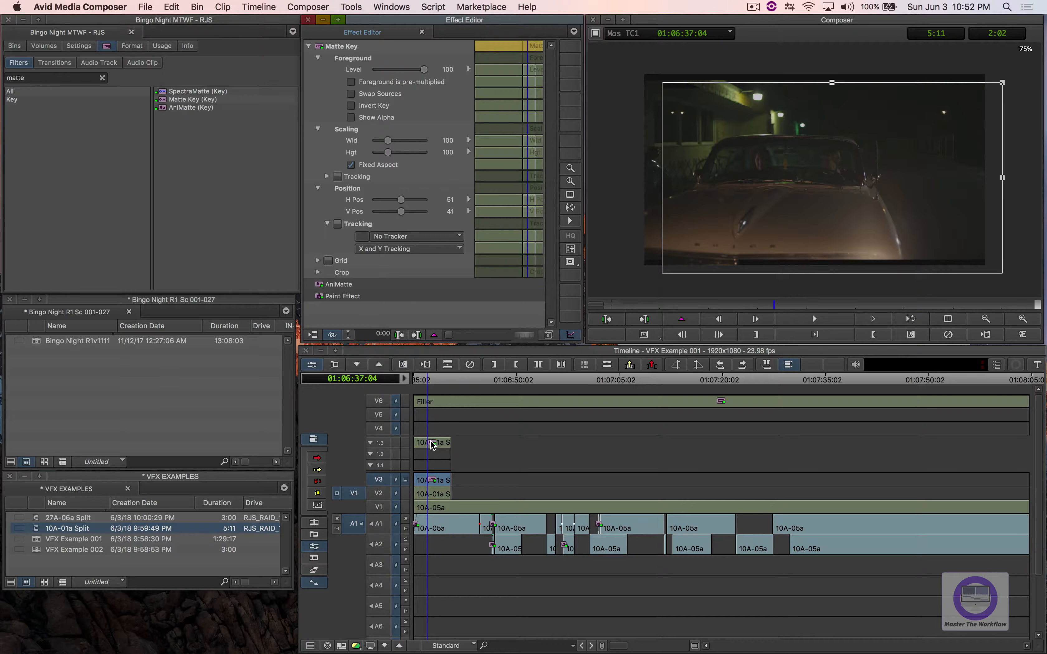
pyautogui.click(432, 446)
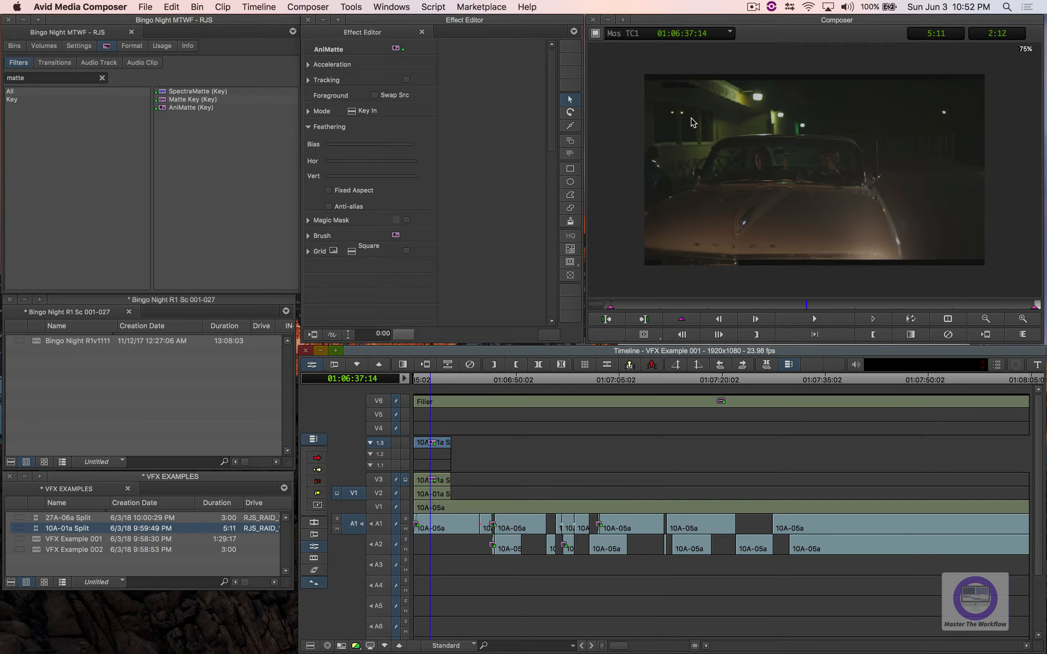
pyautogui.click(571, 126)
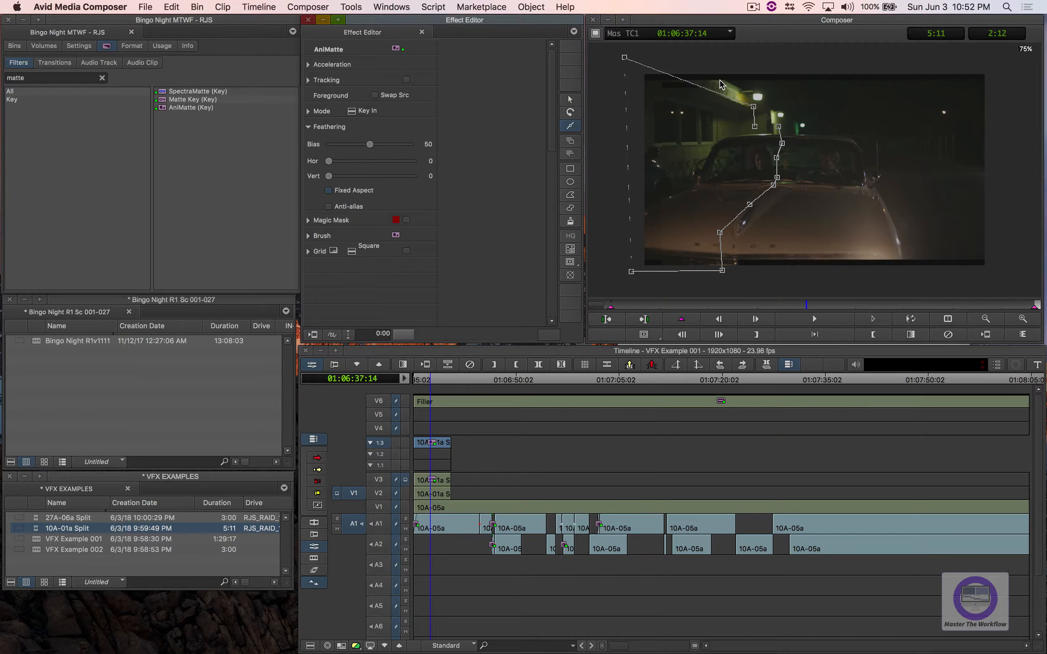
pyautogui.click(704, 89)
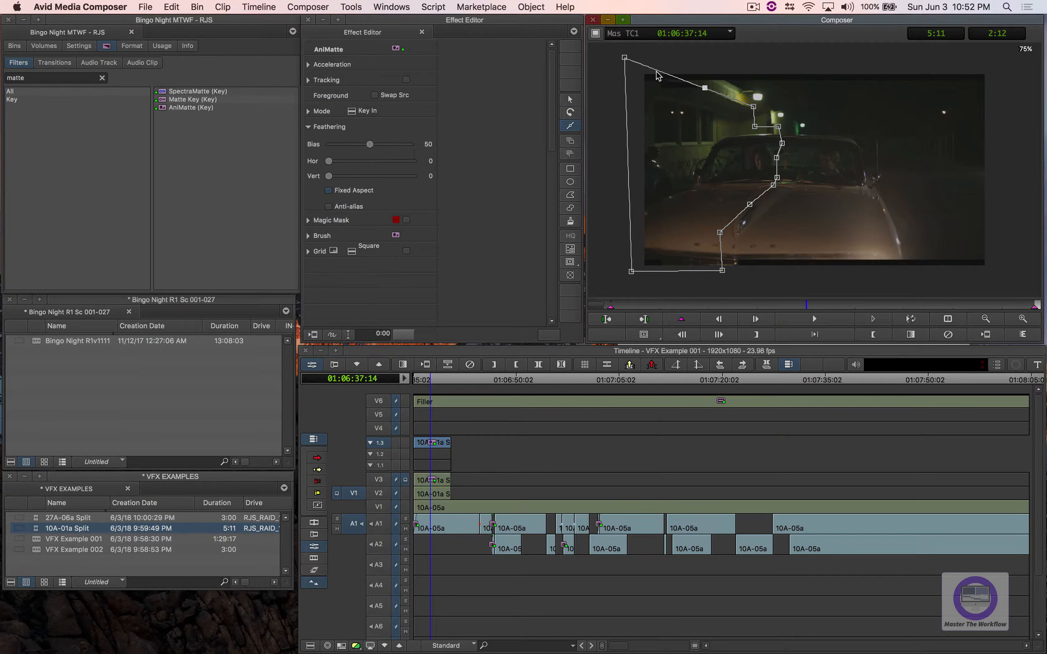
pyautogui.moveTo(625, 57); pyautogui.dragTo(628, 91)
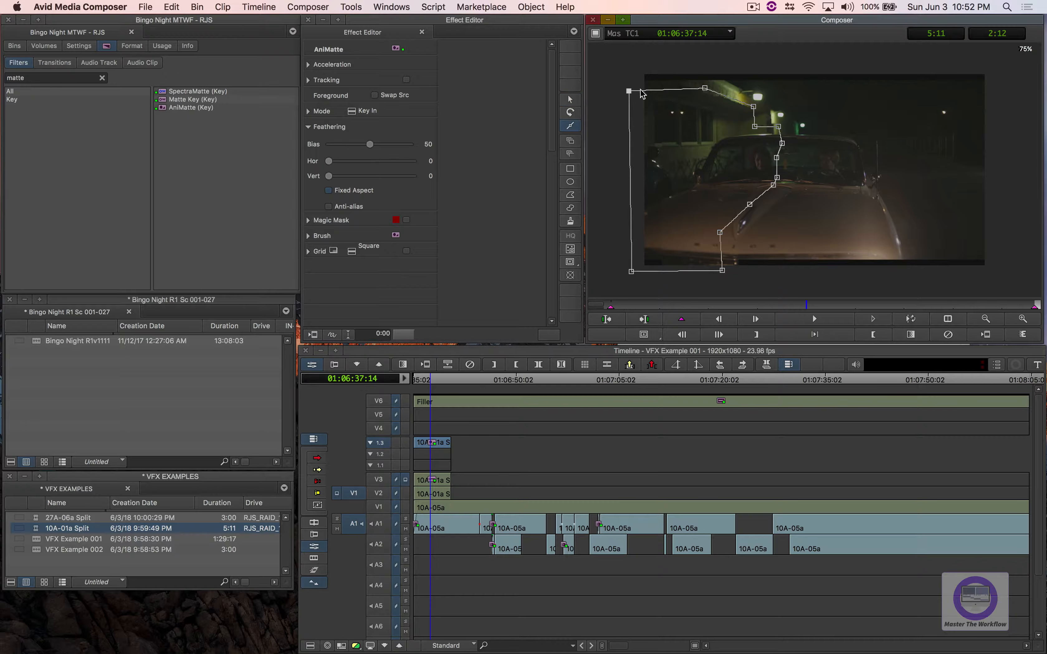
pyautogui.moveTo(705, 89); pyautogui.dragTo(705, 92)
pyautogui.press('y')
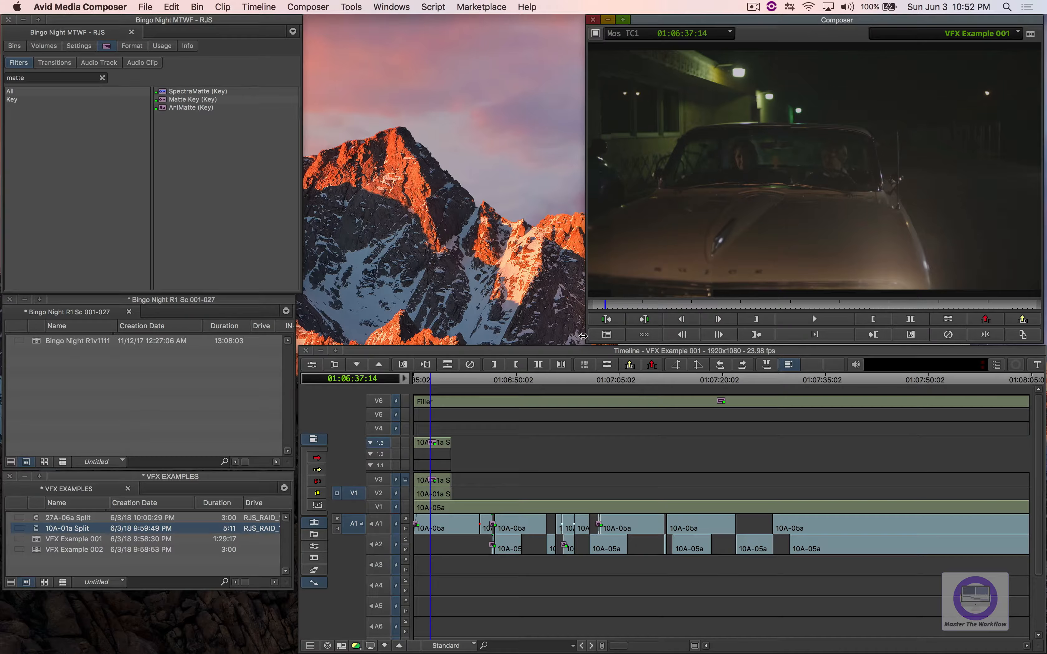
pyautogui.click(429, 481)
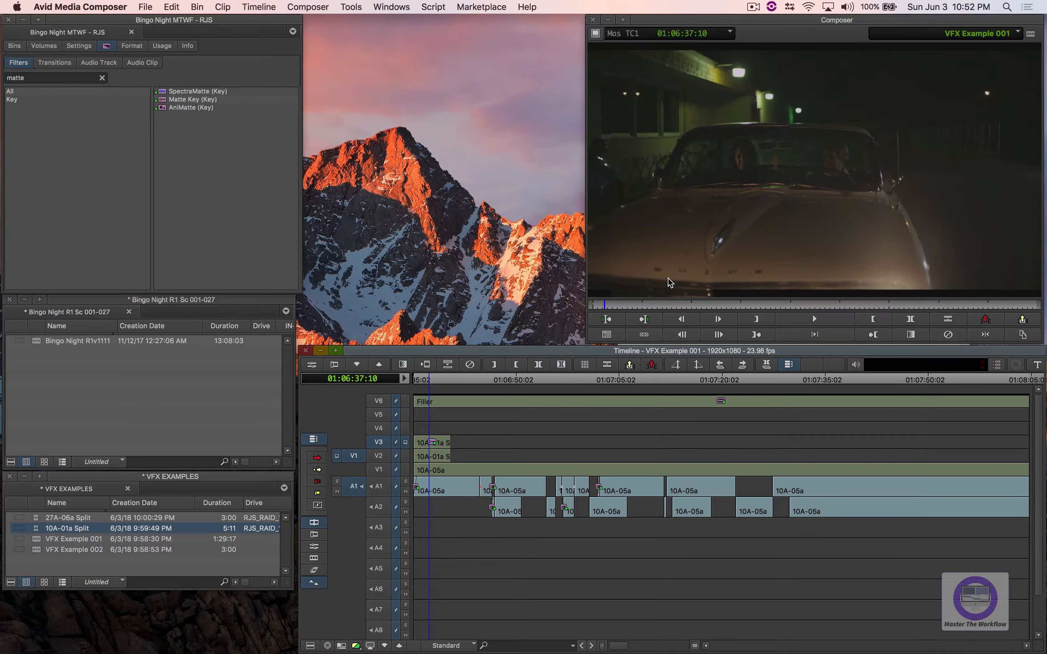
# Step: Cut the V4 filler at the end of the V3 split clip and return to 01:06:37:10 inside the clip
pyautogui.click(381, 429)
pyautogui.click(449, 431)
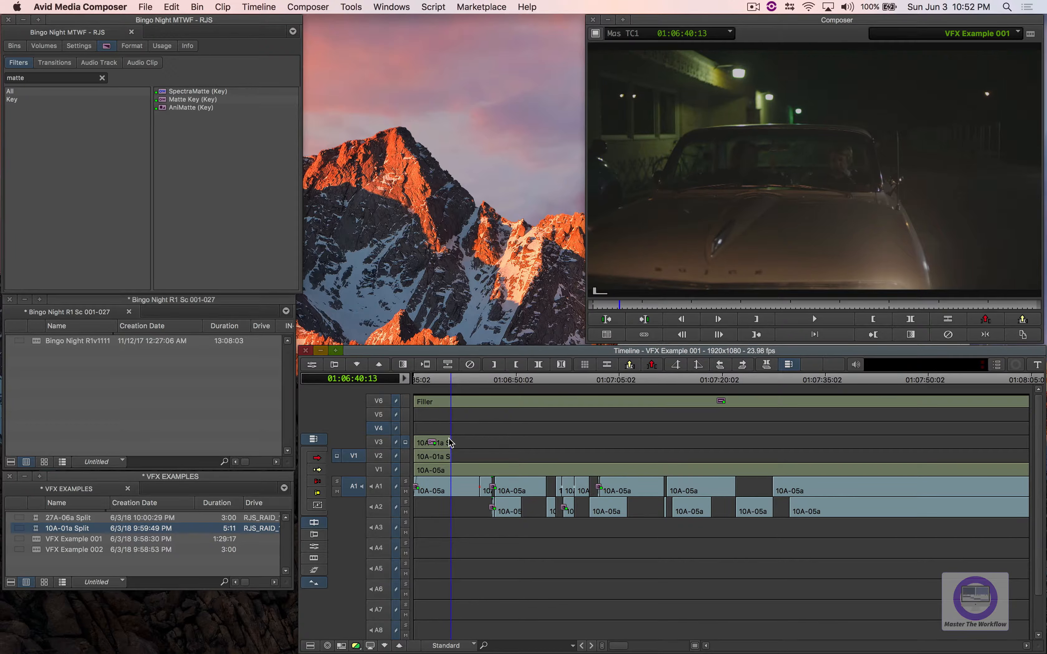
pyautogui.moveTo(443, 429); pyautogui.dragTo(428, 428)
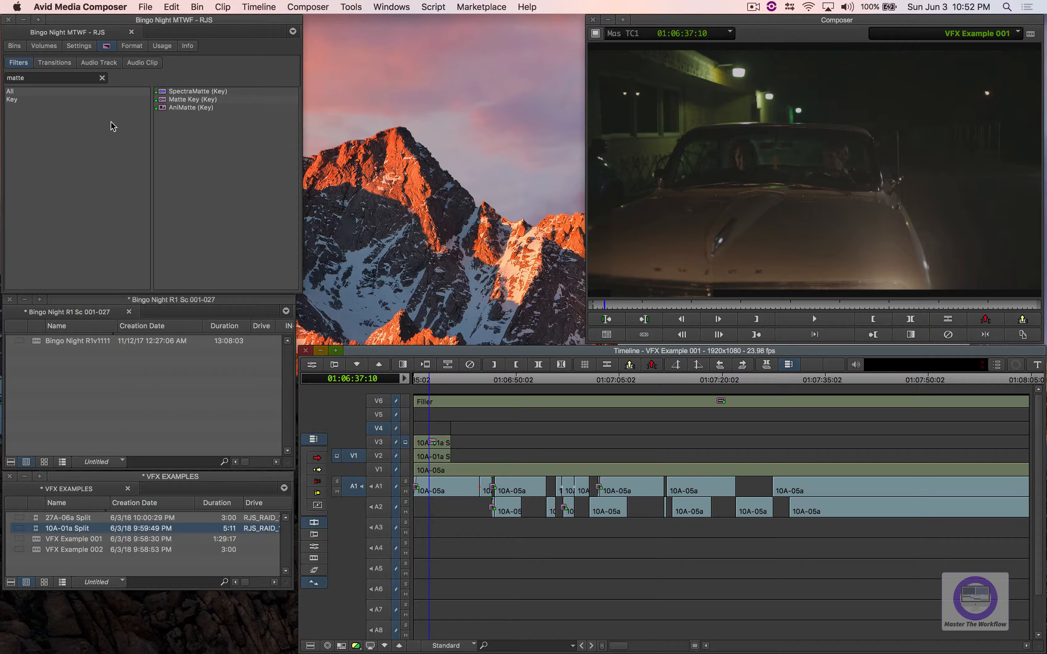
# Step: Filter the effects for "3d" and apply 3D Warp (Blend) to the V4 filler above the split
pyautogui.click(39, 80)
pyautogui.write('3d')
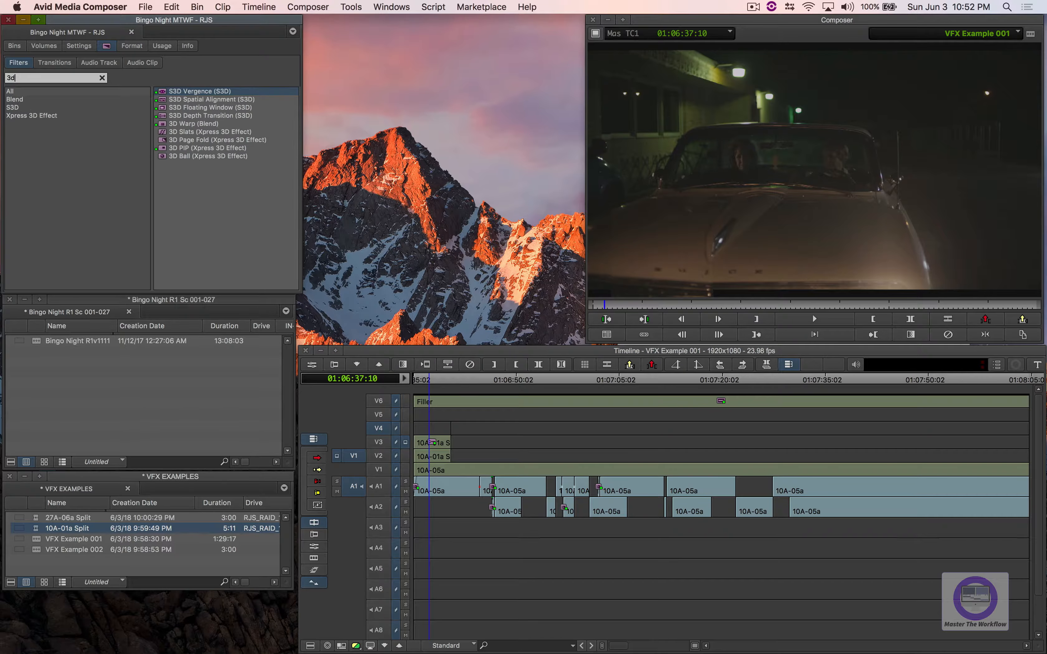
pyautogui.click(176, 125)
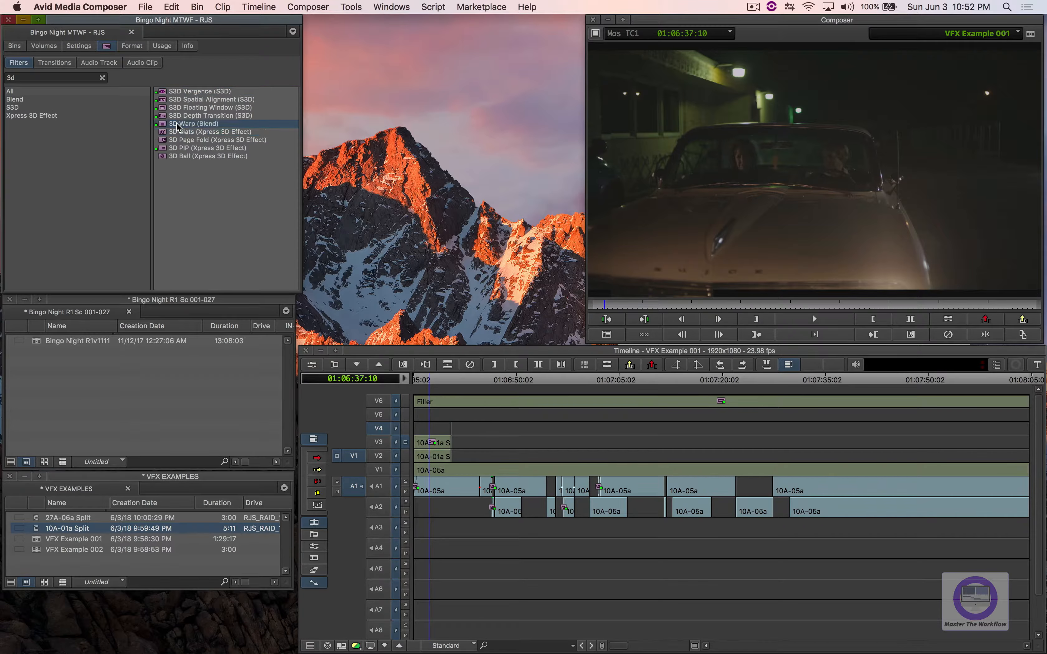
pyautogui.moveTo(173, 125); pyautogui.dragTo(427, 431)
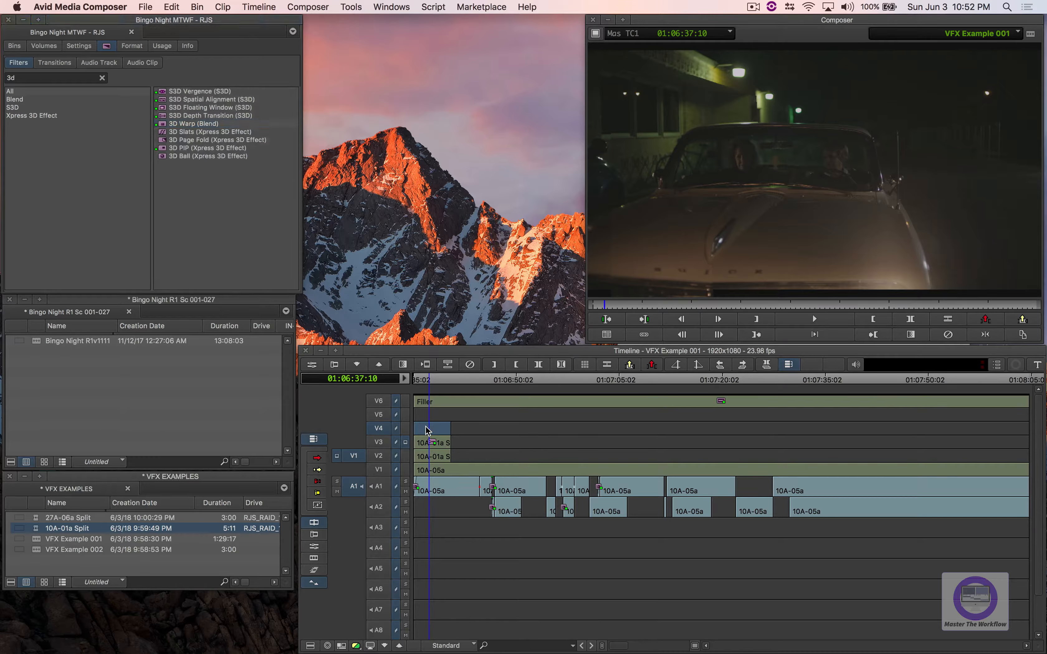
# Step: Monitor V4 and set its 3D Warp scaling to 106 and X position to -24 to reframe the whole composite
pyautogui.press('F8')
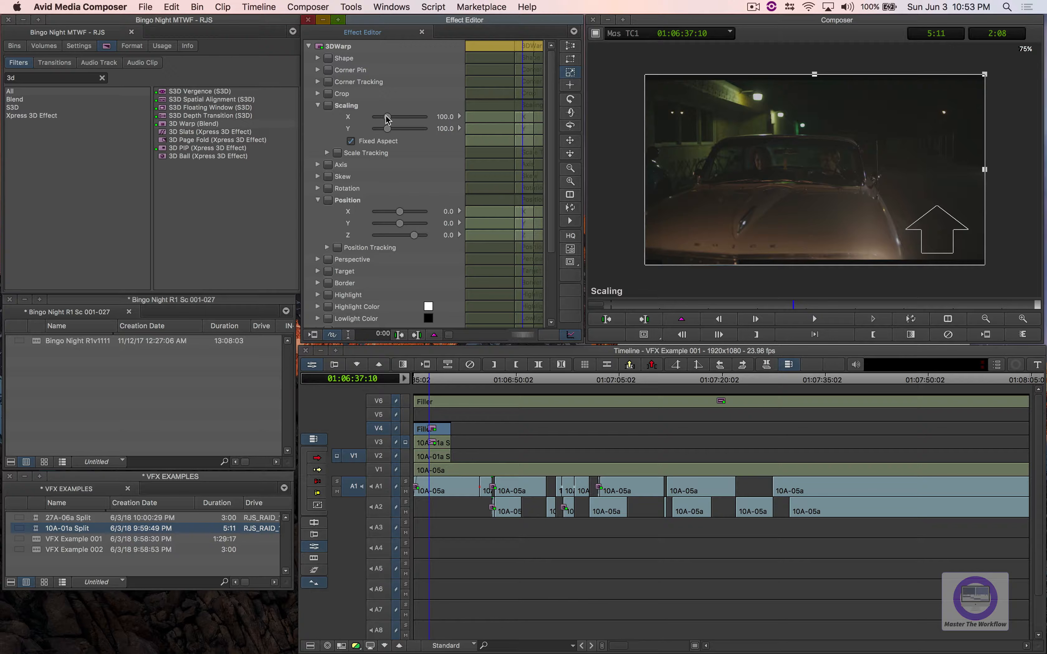
pyautogui.moveTo(387, 120); pyautogui.dragTo(388, 120)
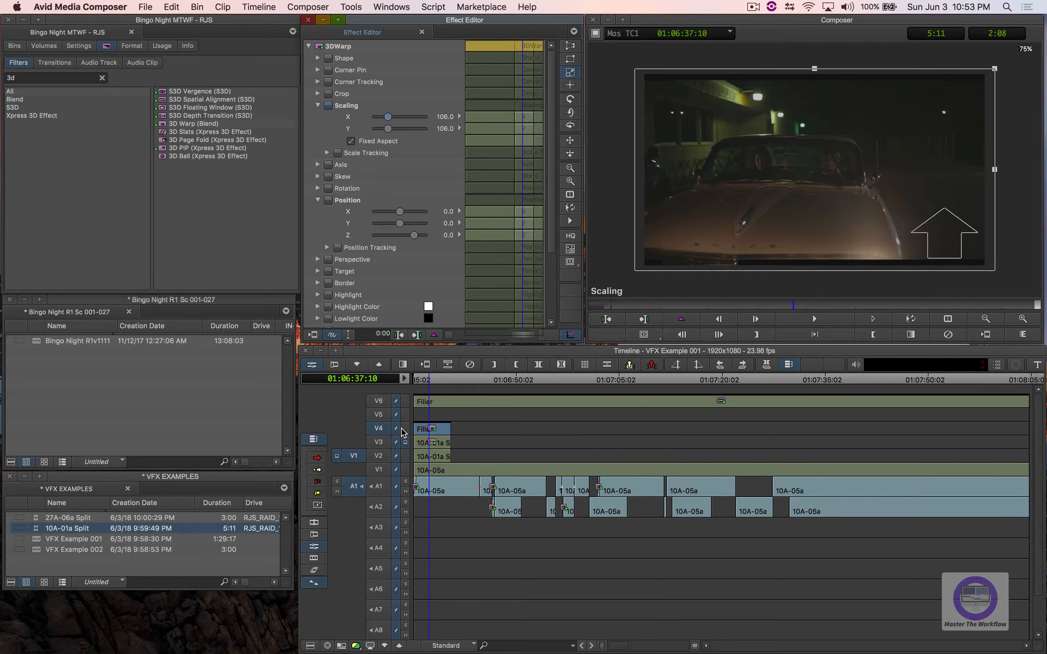
pyautogui.click(405, 428)
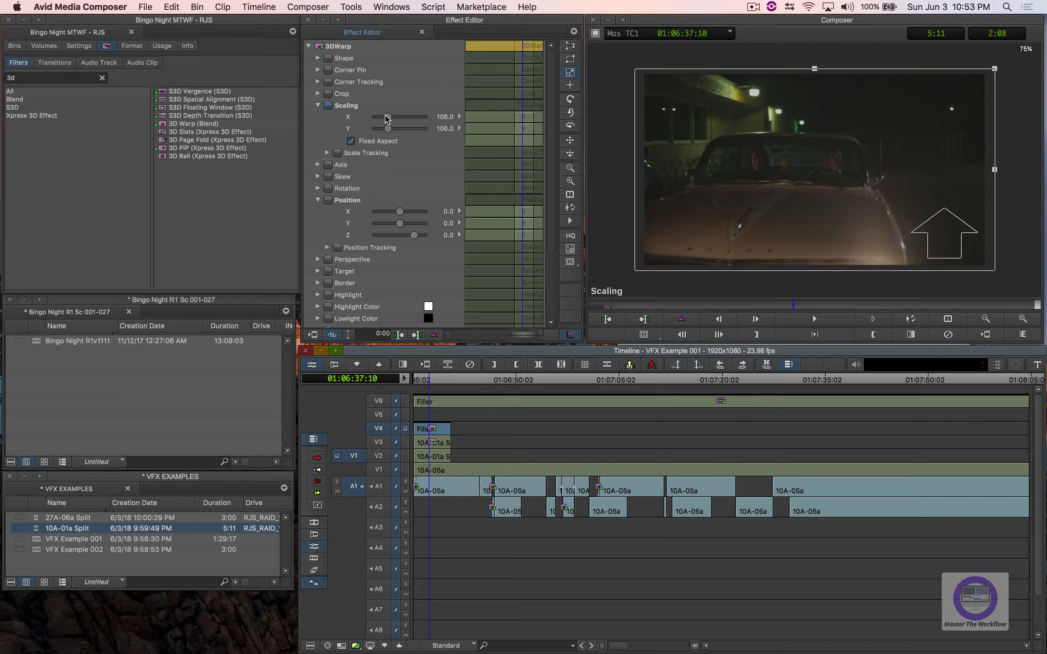
pyautogui.click(400, 212)
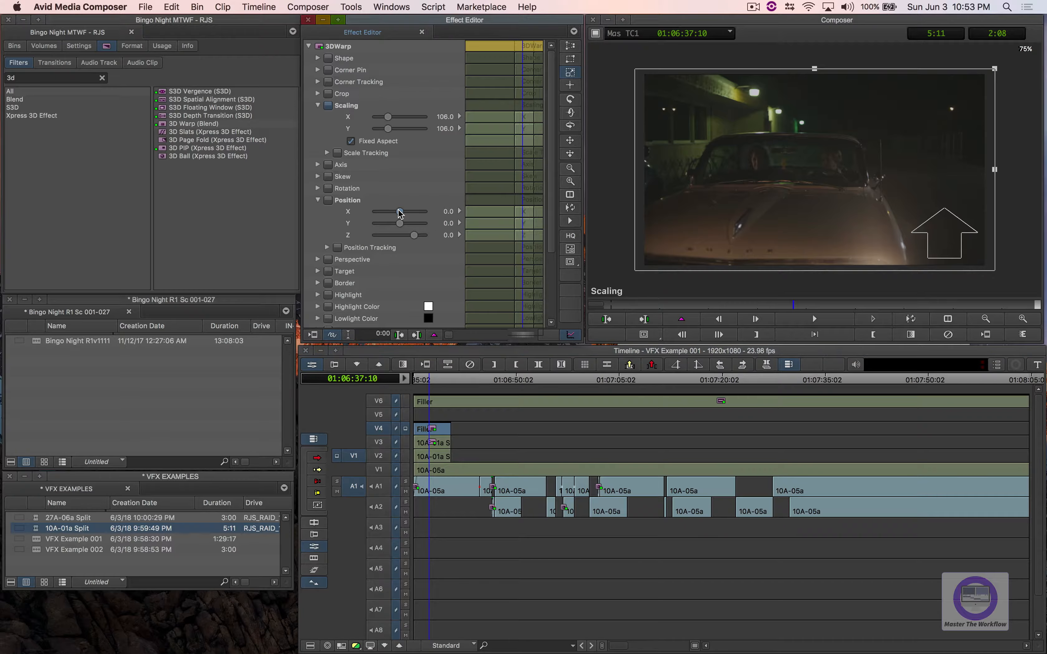
pyautogui.moveTo(400, 212); pyautogui.dragTo(398, 212)
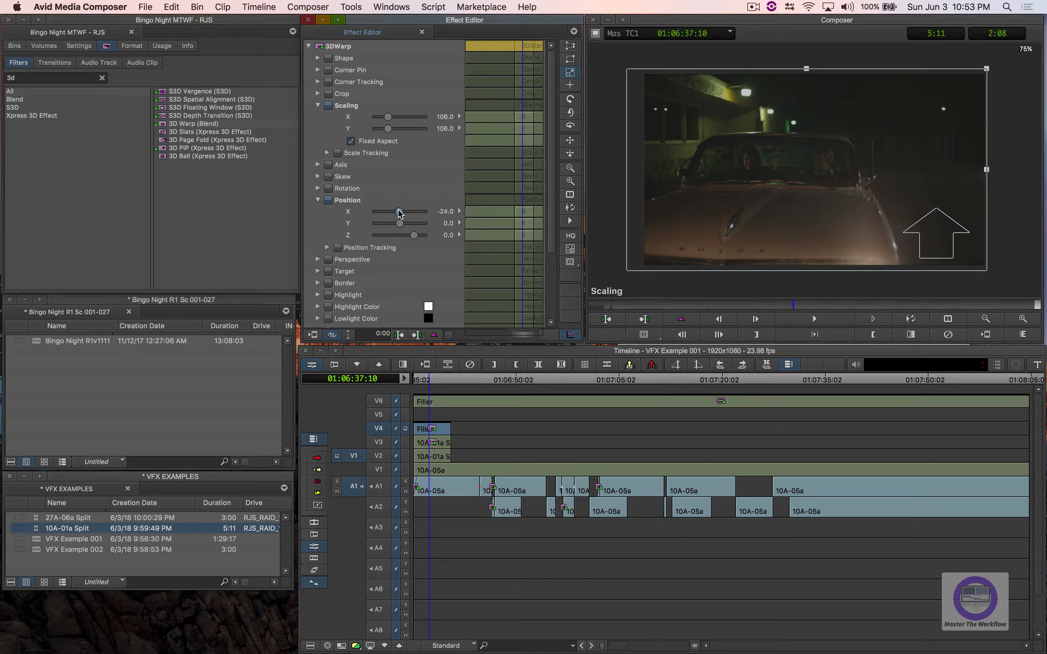
pyautogui.click(449, 354)
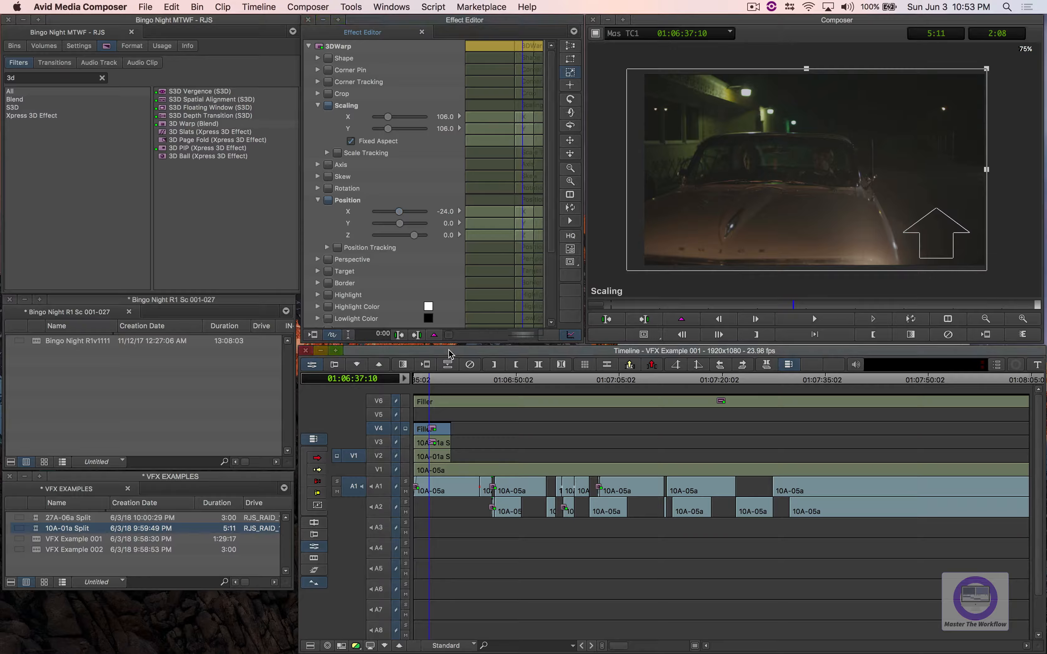
pyautogui.press('y')
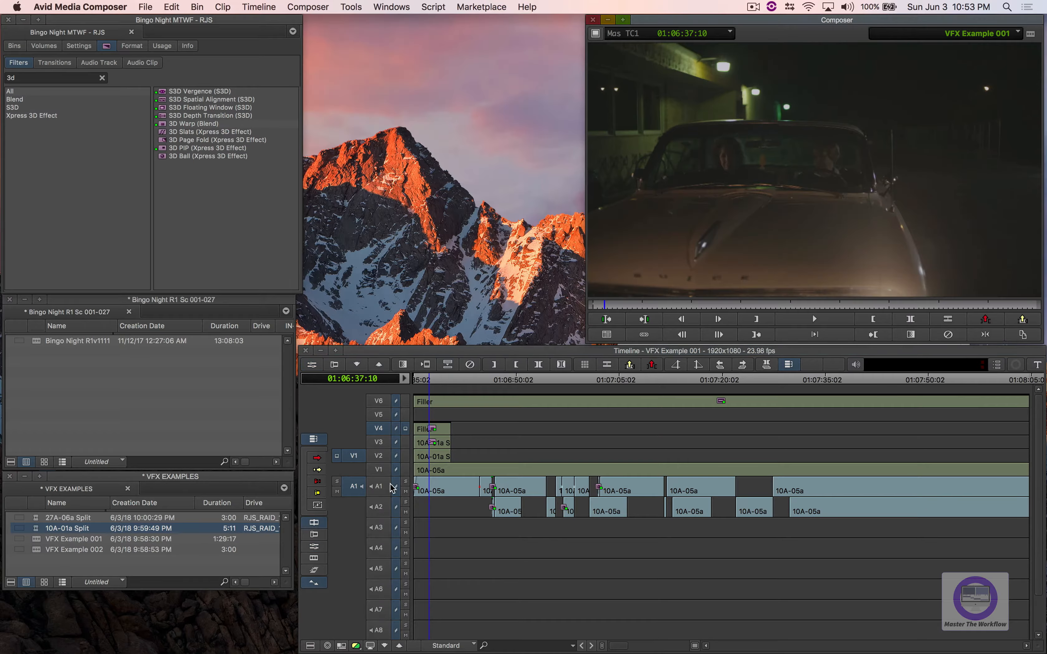
# Step: Monitor V6 and scrub through the split-screen composite to check it under the top filler effect
pyautogui.click(406, 403)
pyautogui.click(437, 382)
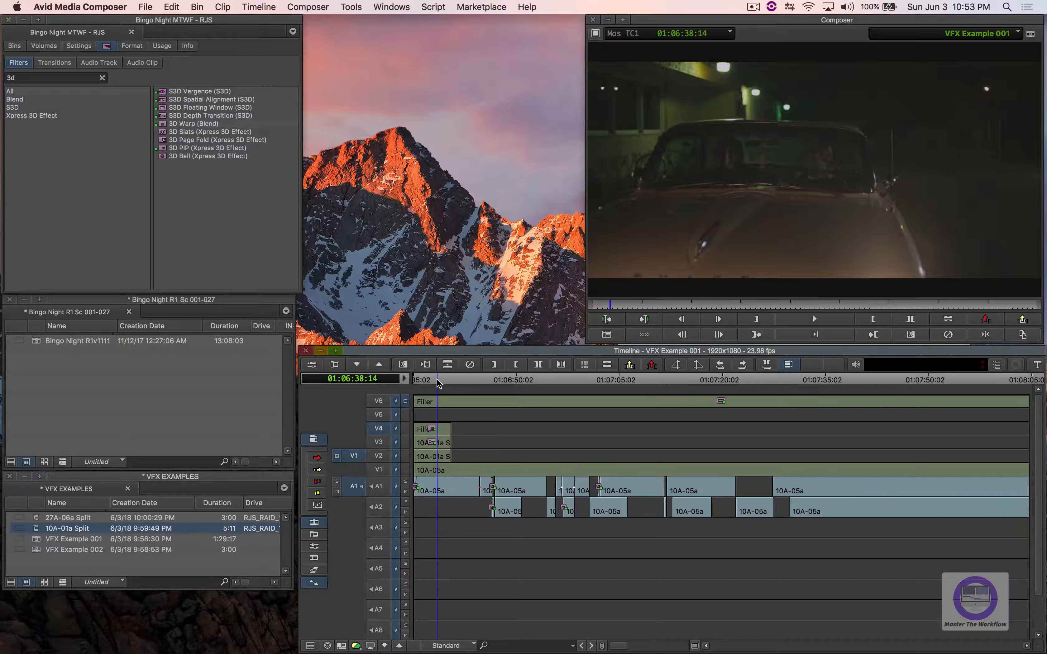
pyautogui.moveTo(437, 380)
pyautogui.mouseDown()
pyautogui.moveTo(390, 382)
pyautogui.moveTo(452, 379)
pyautogui.moveTo(417, 382)
pyautogui.mouseUp()
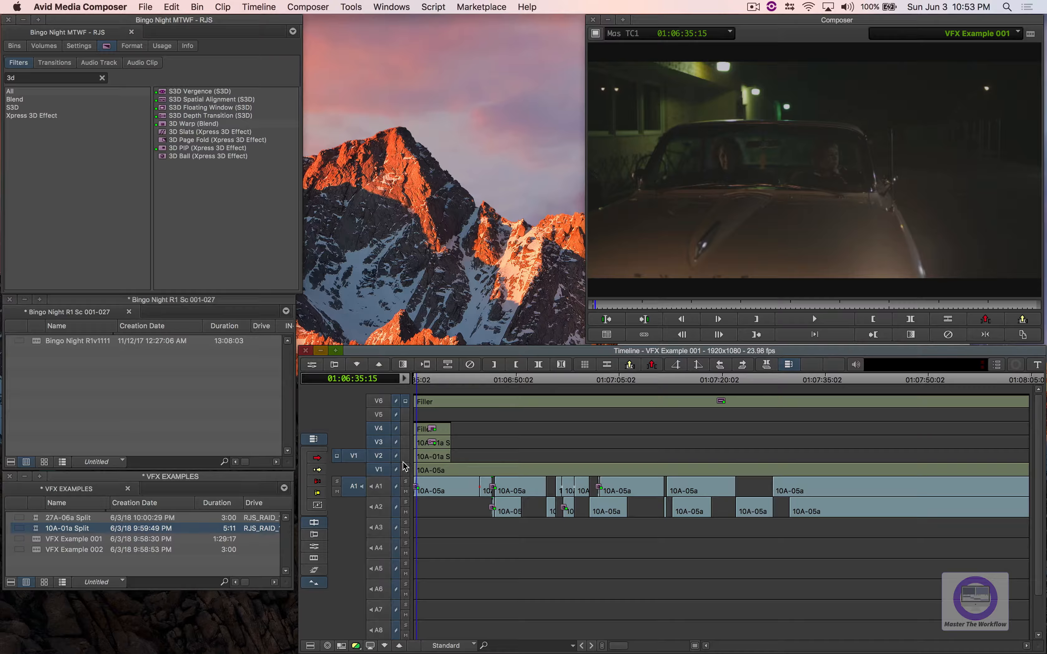
# Step: Cut the V1 clip at the split's end, 01:06:40:13, and move the cut piece and the layers above it up one track
pyautogui.click(445, 470)
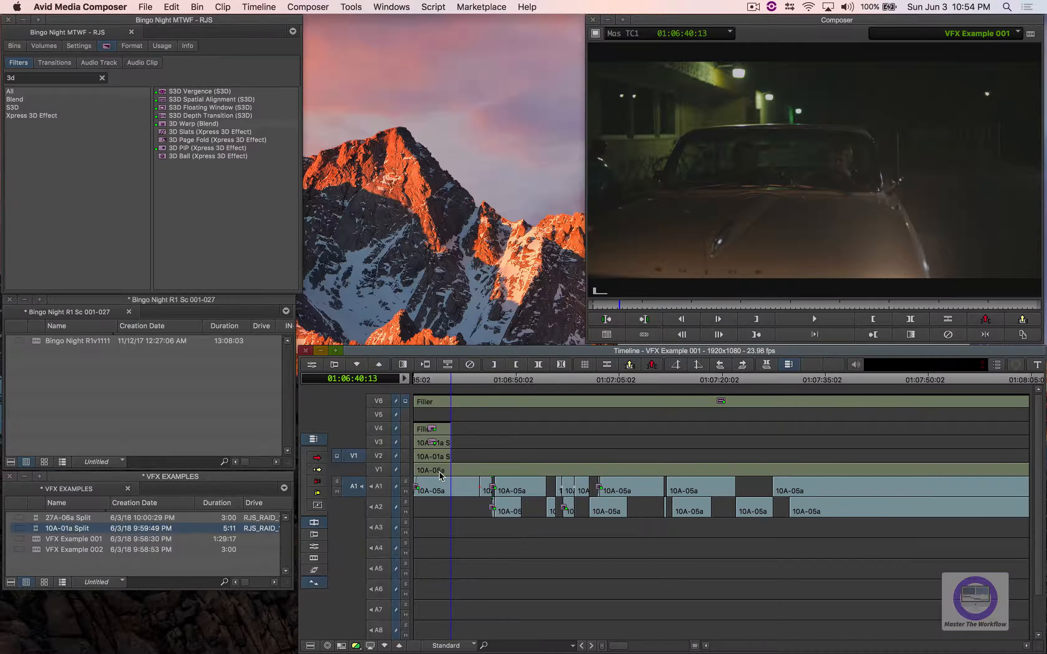
pyautogui.click(377, 470)
pyautogui.press('h')
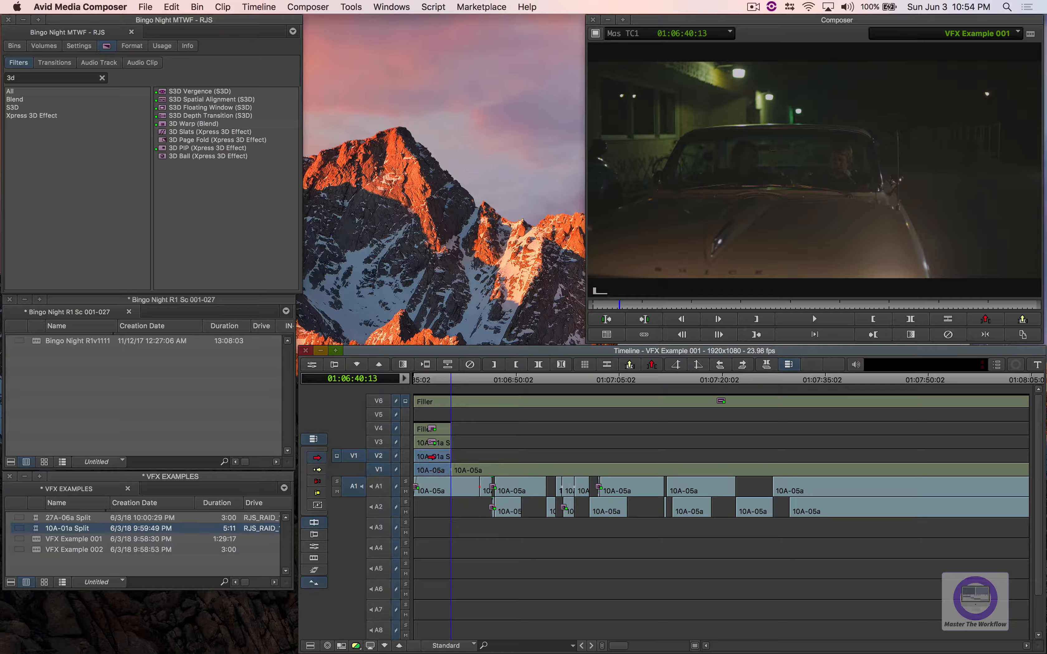
pyautogui.moveTo(431, 428); pyautogui.dragTo(431, 416)
pyautogui.moveTo(434, 471); pyautogui.dragTo(399, 467)
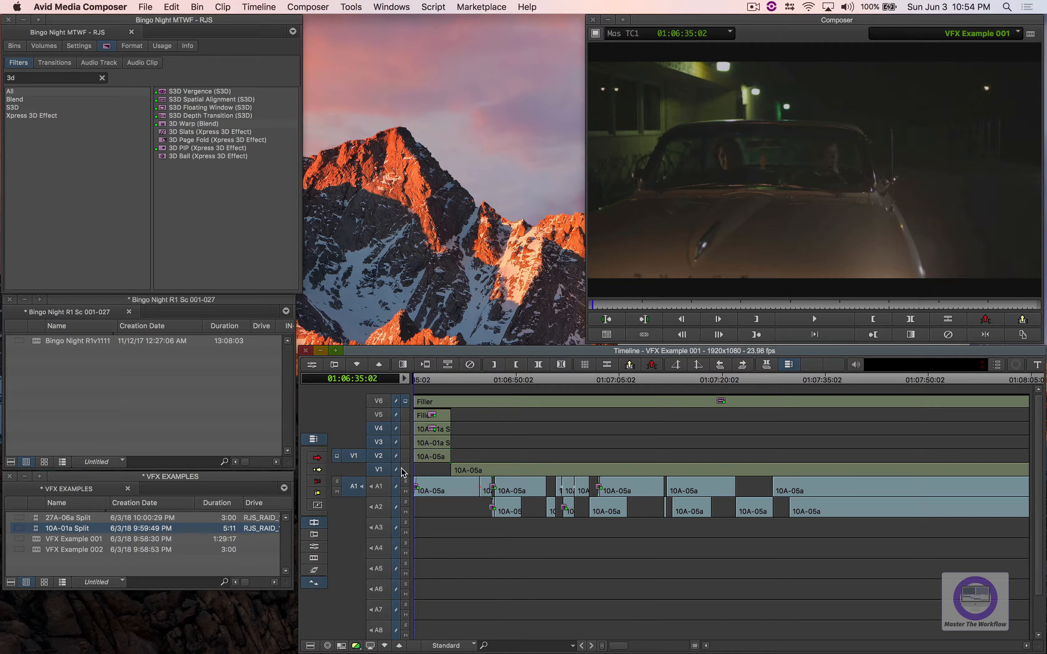
# Step: Extend the remaining V1 clip 10A-05a back to 01:06:35:02 to fill the gap beneath the stack
pyautogui.press('super+shift+a')
pyautogui.click(377, 469)
pyautogui.press('i')
pyautogui.press('e')
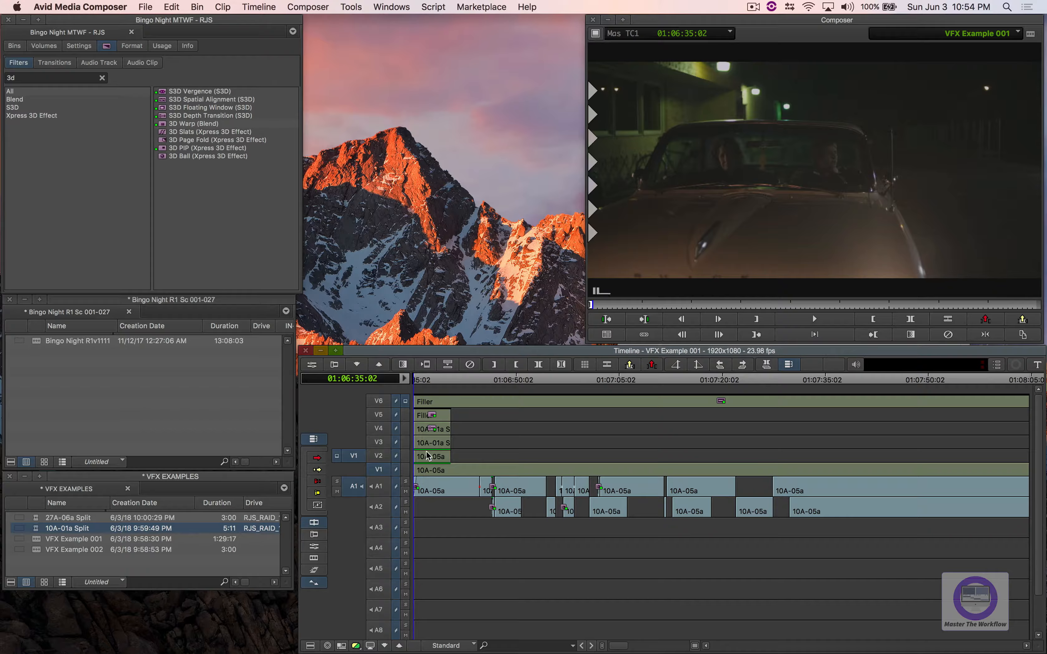
# Step: Collapse the stacked split-screen layers on V2 through V5 into one nested clip on V2
pyautogui.click(426, 452)
pyautogui.moveTo(387, 458); pyautogui.dragTo(381, 420)
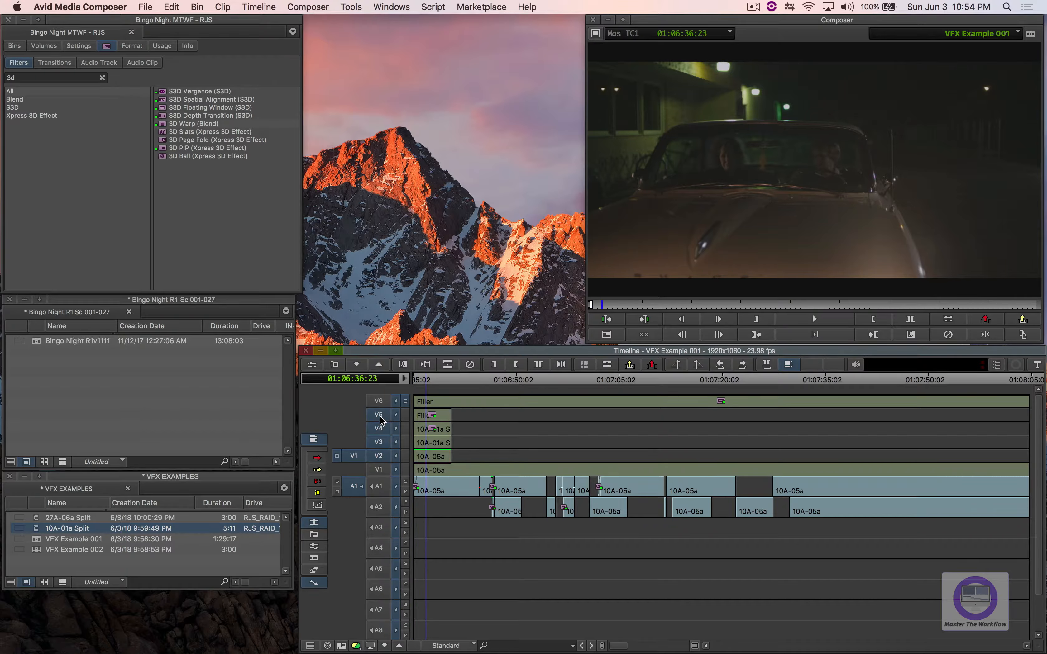
pyautogui.click(447, 364)
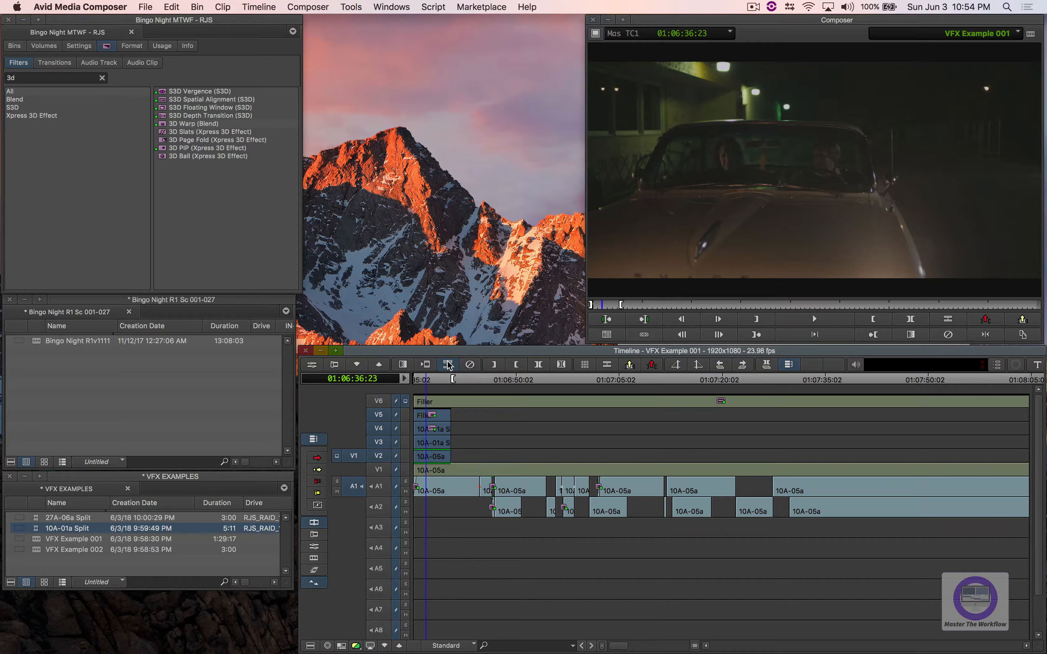
pyautogui.click(447, 364)
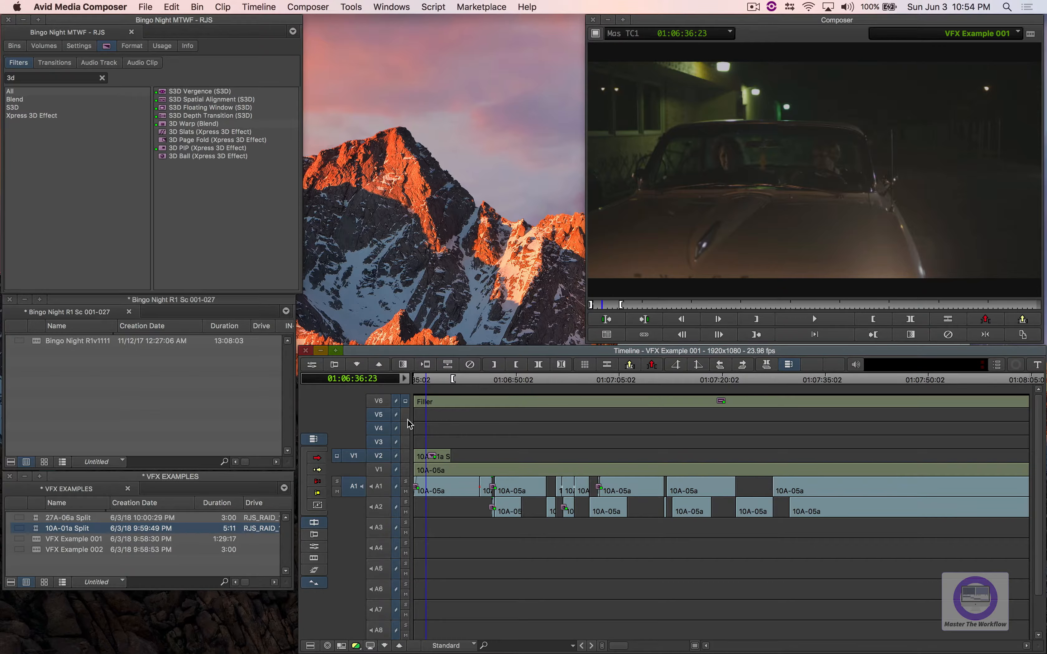
# Step: Expand the nested split-screen clip on V2 and the nested AniMatte layer inside it in the timeline
pyautogui.moveTo(431, 455)
pyautogui.mouseDown()
pyautogui.moveTo(414, 455)
pyautogui.moveTo(429, 455)
pyautogui.mouseUp()
pyautogui.doubleClick(426, 457)
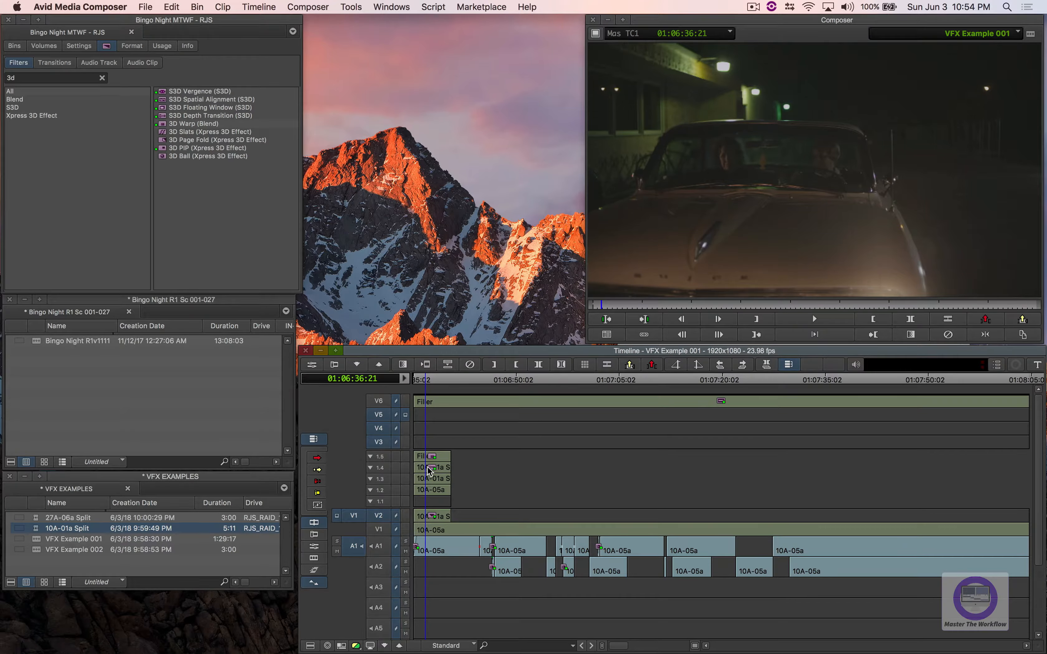
pyautogui.doubleClick(429, 469)
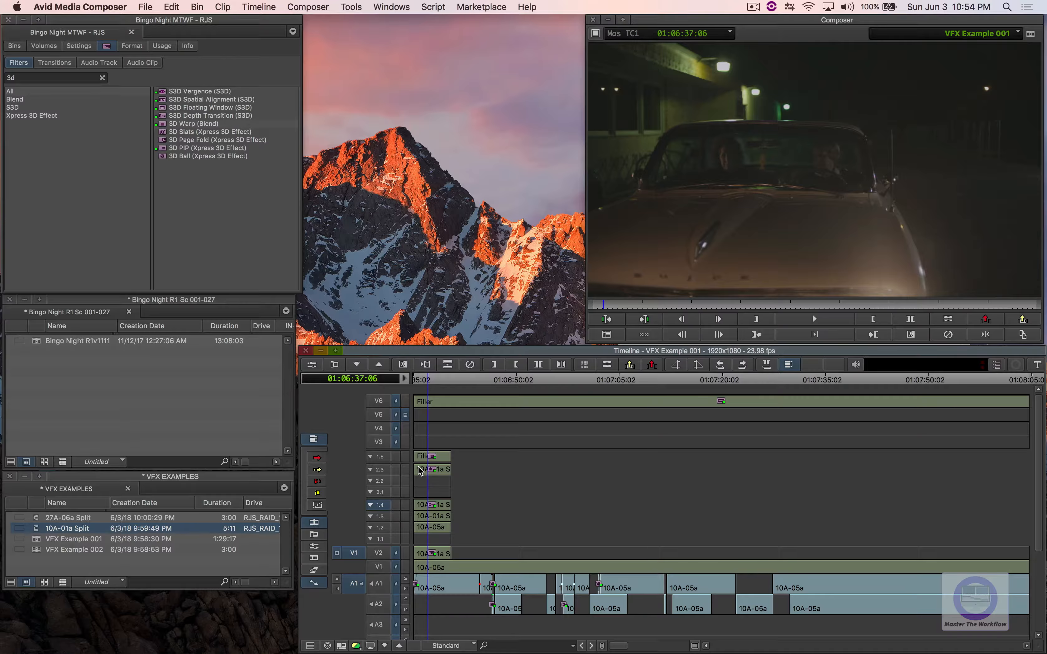
# Step: Select the nested AniMatte layer in effect mode and set its horizontal feathering to 9
pyautogui.hotkey('shift', 'F10')
pyautogui.click(426, 468)
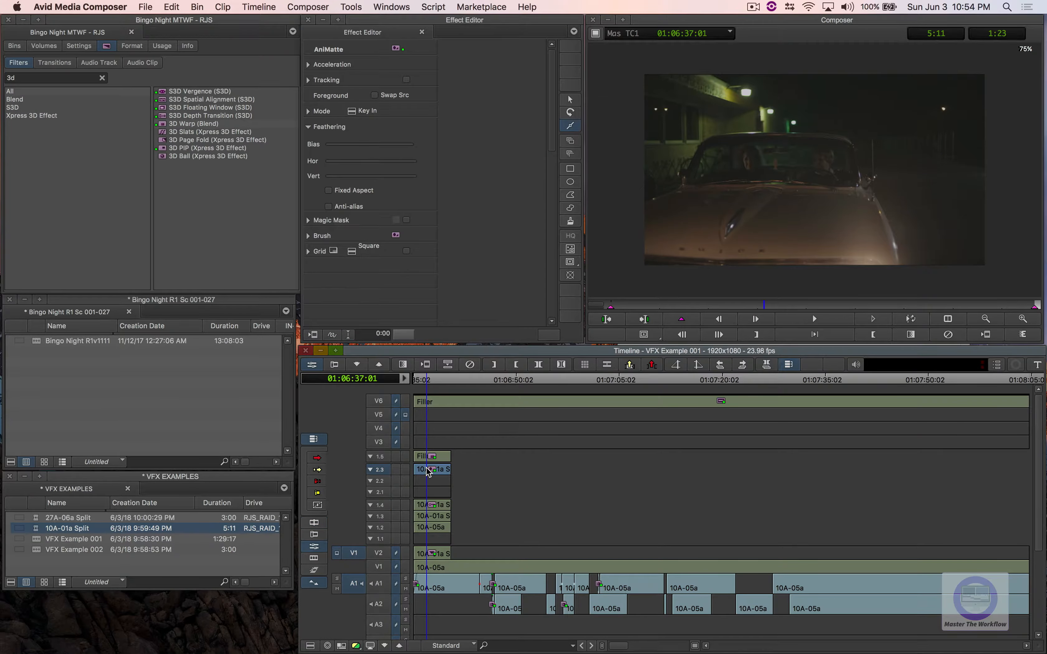
pyautogui.click(766, 167)
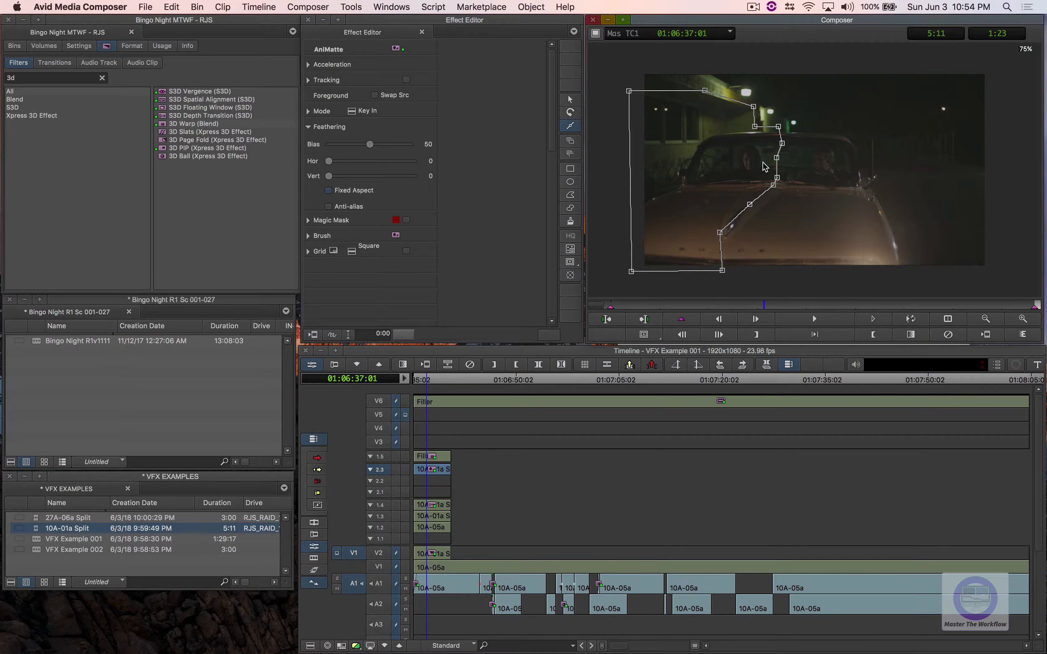
pyautogui.click(332, 195)
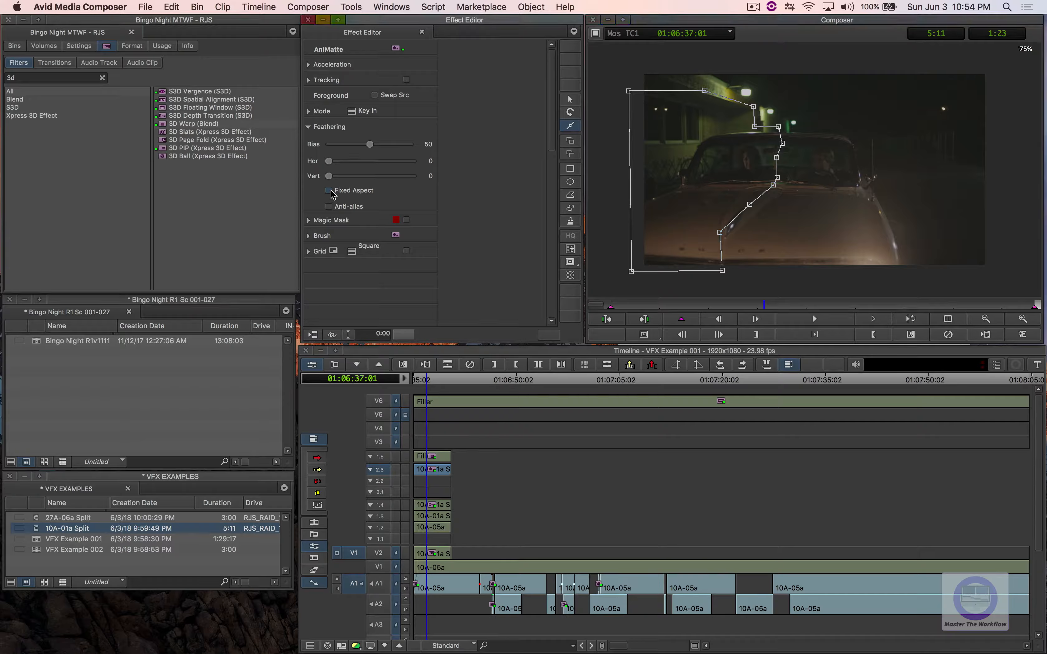
pyautogui.moveTo(334, 161); pyautogui.dragTo(343, 162)
pyautogui.rightClick(343, 164)
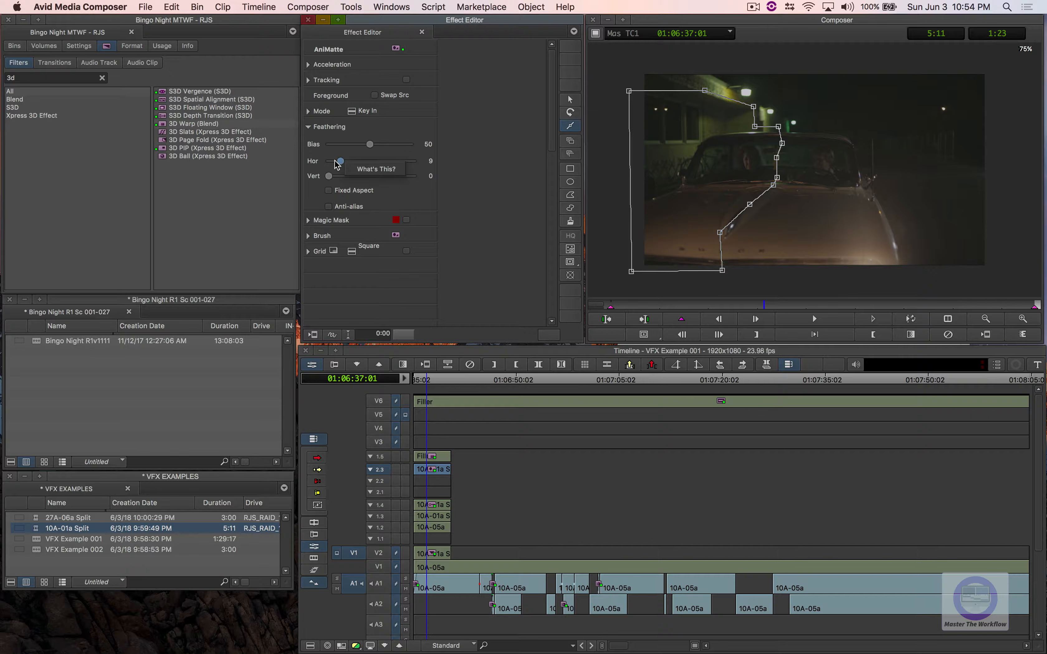
pyautogui.click(337, 164)
# Step: Promote the nested Matte Key effect to 3D, close the expanded layers on V2 and leave effect mode
pyautogui.click(429, 509)
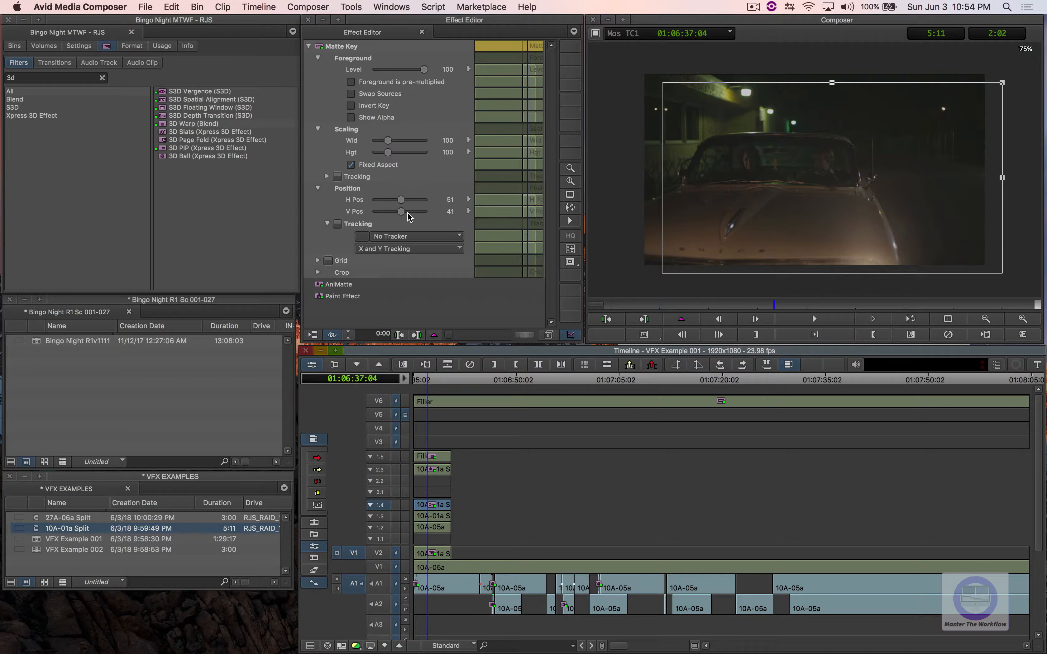
pyautogui.click(549, 335)
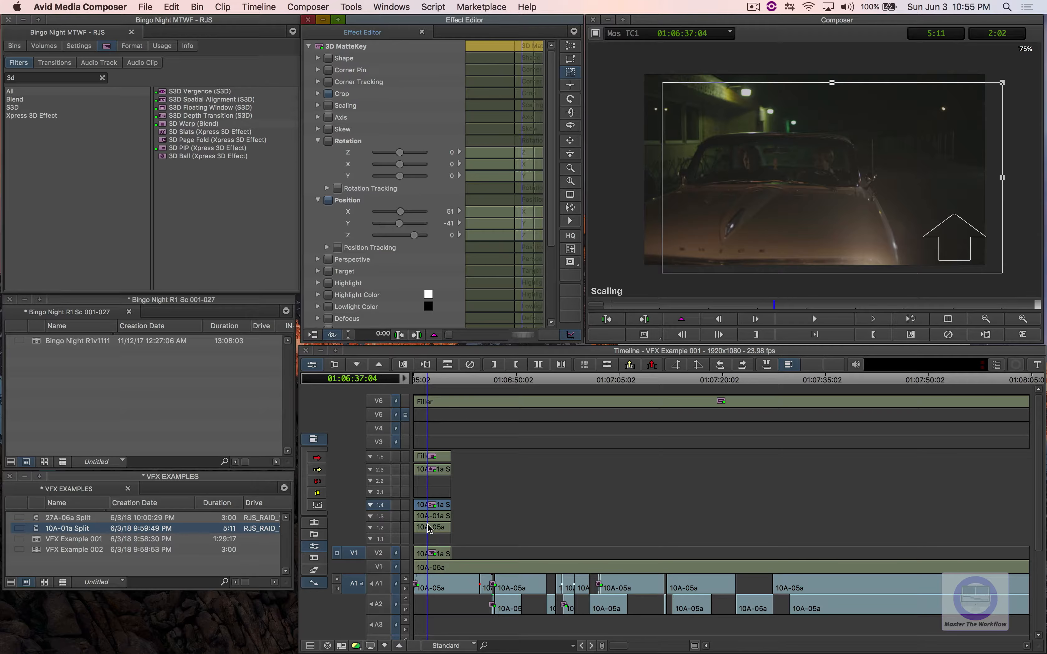
pyautogui.click(428, 506)
pyautogui.doubleClick(430, 515)
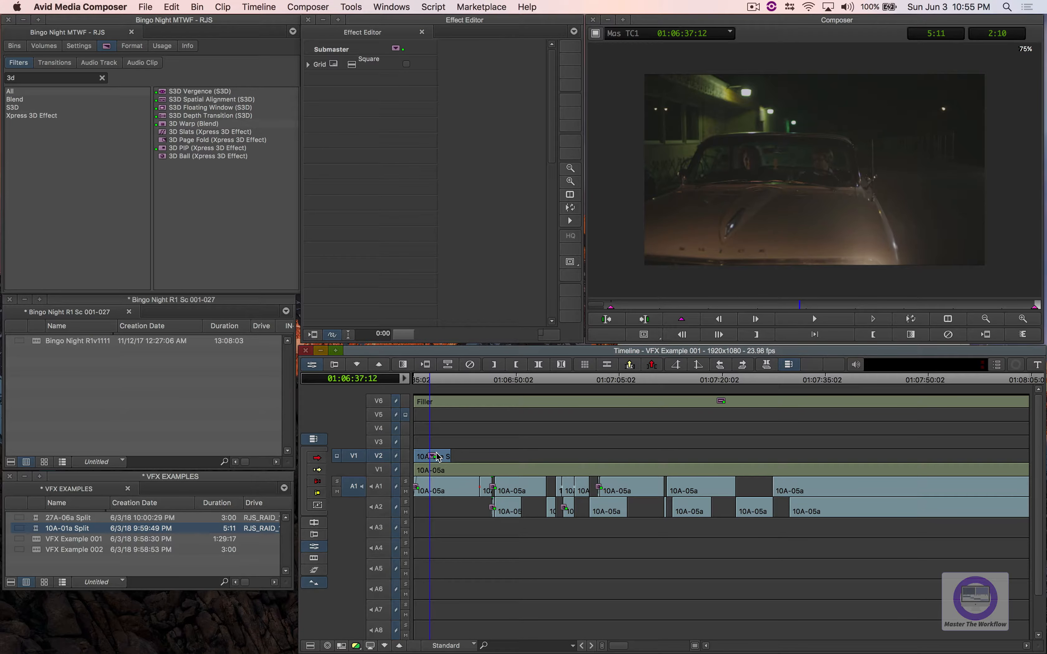
pyautogui.press('Escape')
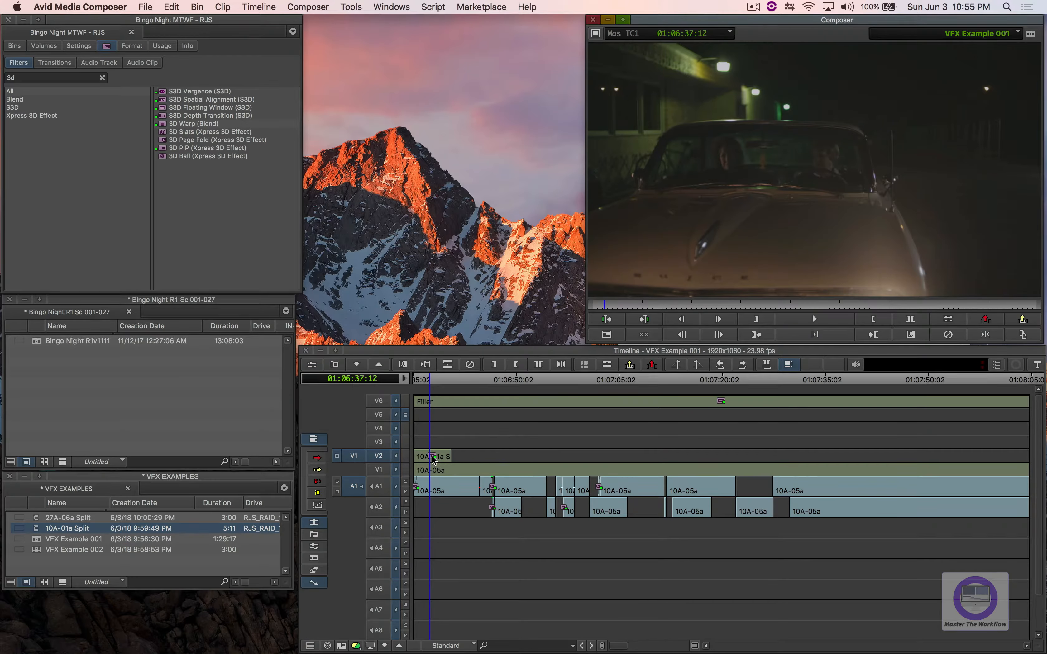
# Step: Scrub across the collapsed split-screen clip on V2 and expand its nested layers to review them
pyautogui.moveTo(432, 459)
pyautogui.mouseDown()
pyautogui.moveTo(448, 460)
pyautogui.moveTo(418, 461)
pyautogui.mouseUp()
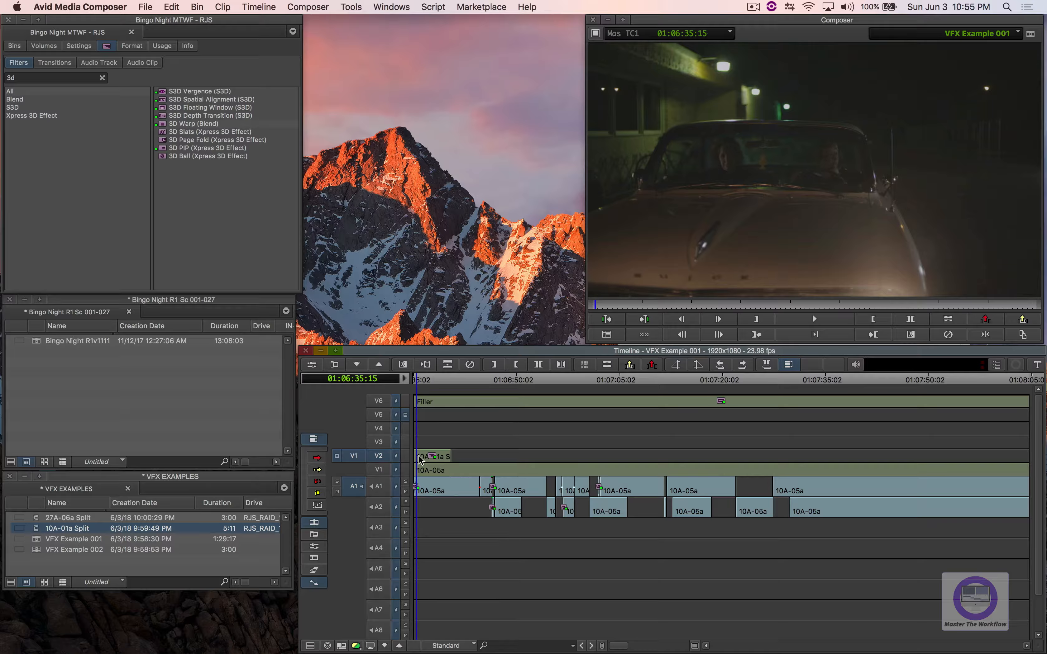
pyautogui.click(429, 459)
pyautogui.doubleClick(431, 457)
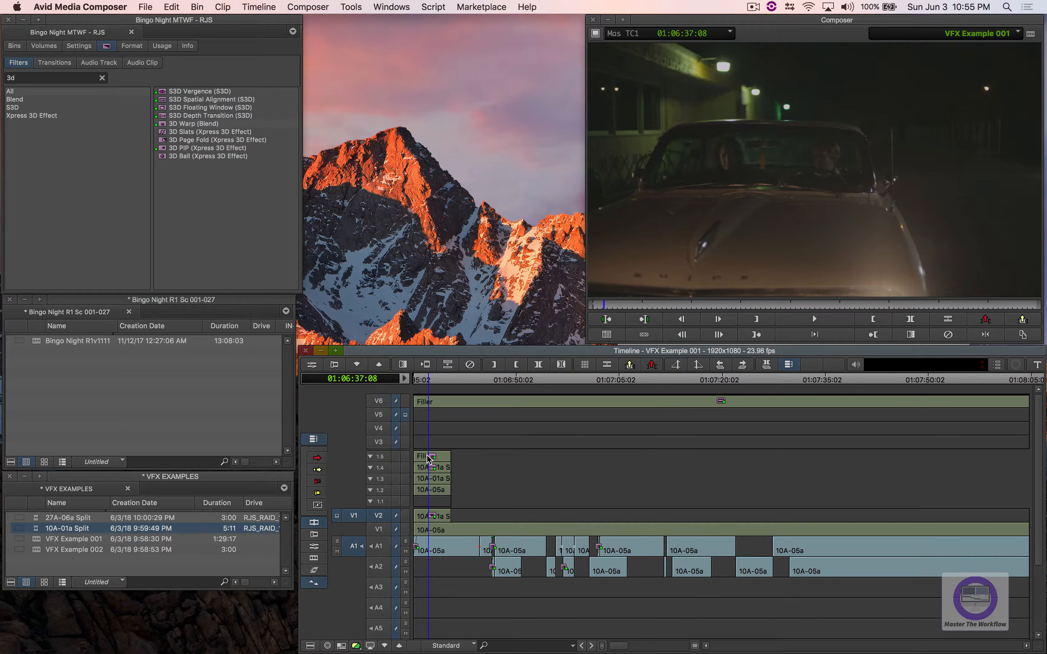
# Step: Load the VFX Example 002 sequence, review the cafeteria shot and return to its start at 01:12:40:20
pyautogui.doubleClick(37, 550)
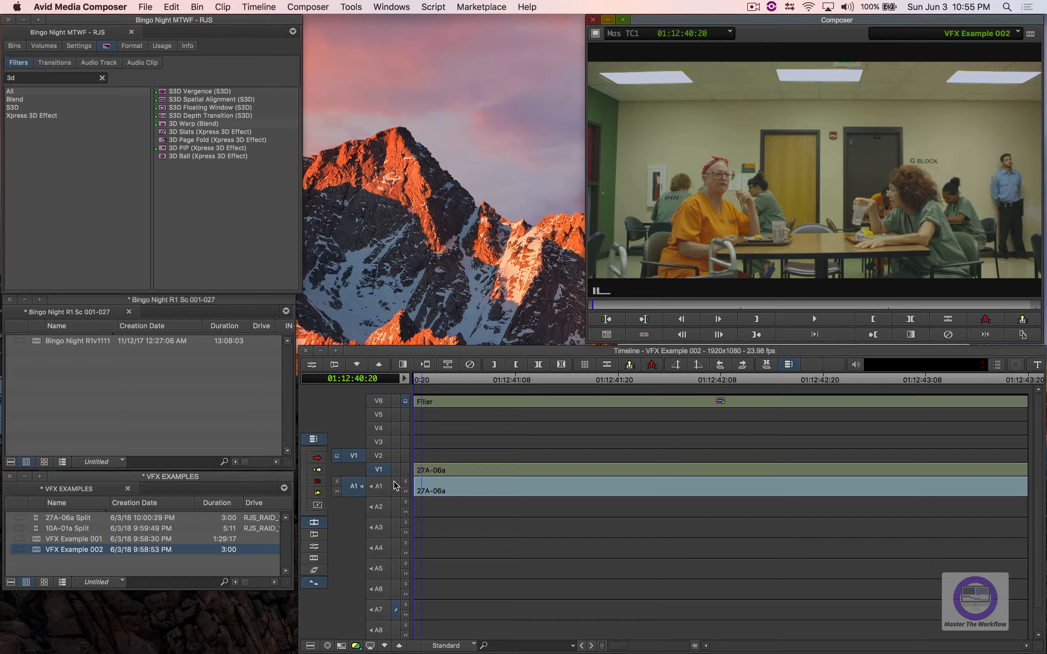
pyautogui.moveTo(442, 478); pyautogui.dragTo(509, 451)
pyautogui.press('space')
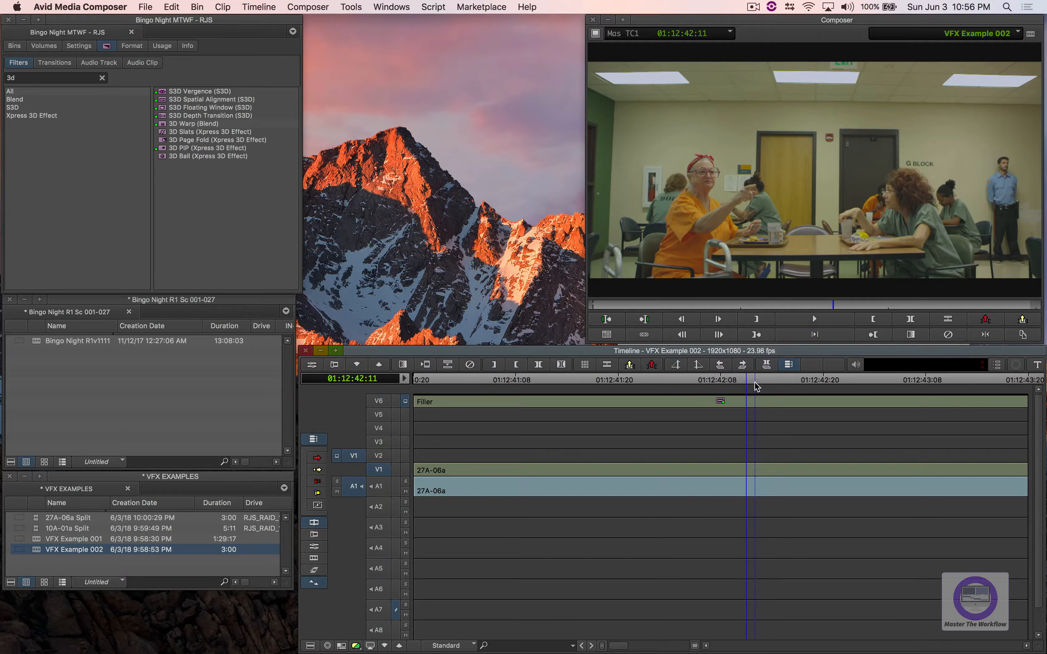
pyautogui.moveTo(755, 375); pyautogui.dragTo(712, 378)
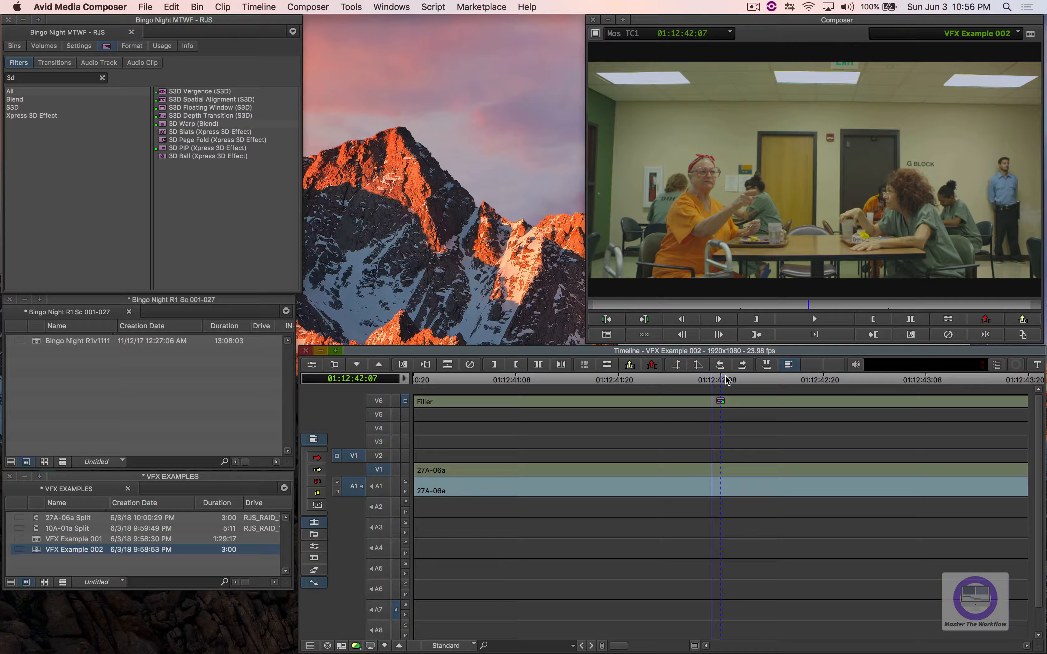
pyautogui.moveTo(725, 380); pyautogui.dragTo(352, 383)
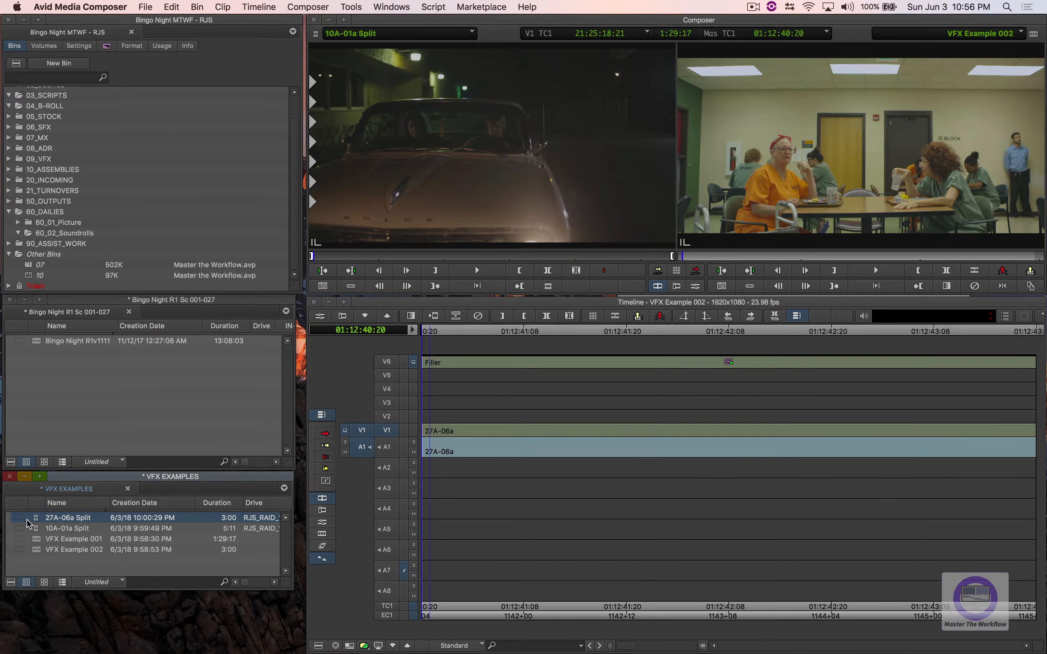
# Step: Load 27A-06a Split as the source clip, scrub through the take and return to its first frame
pyautogui.moveTo(35, 517); pyautogui.dragTo(493, 147)
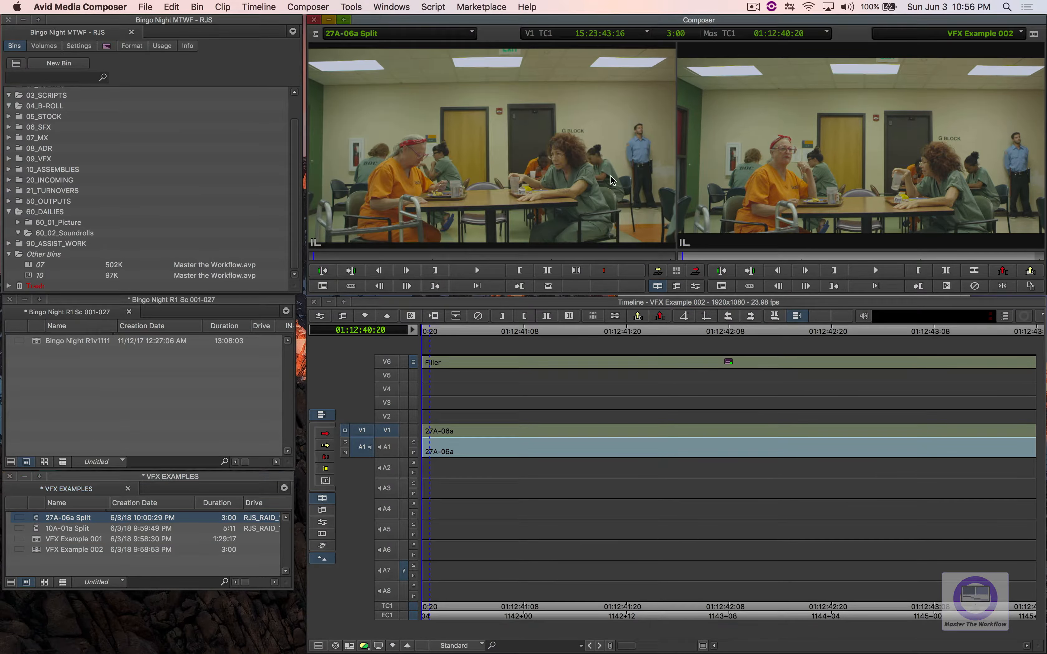
pyautogui.moveTo(349, 260)
pyautogui.mouseDown()
pyautogui.moveTo(646, 256)
pyautogui.moveTo(477, 257)
pyautogui.mouseUp()
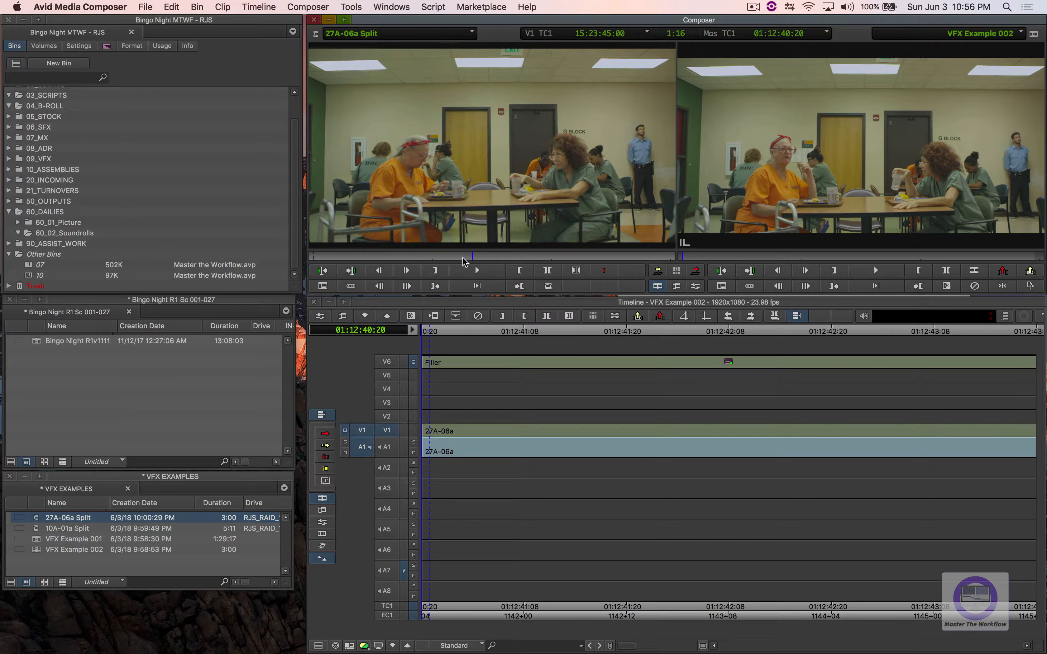
pyautogui.click(353, 258)
pyautogui.moveTo(351, 257)
pyautogui.mouseDown()
pyautogui.moveTo(625, 248)
pyautogui.moveTo(538, 262)
pyautogui.moveTo(364, 262)
pyautogui.mouseUp()
pyautogui.click(476, 268)
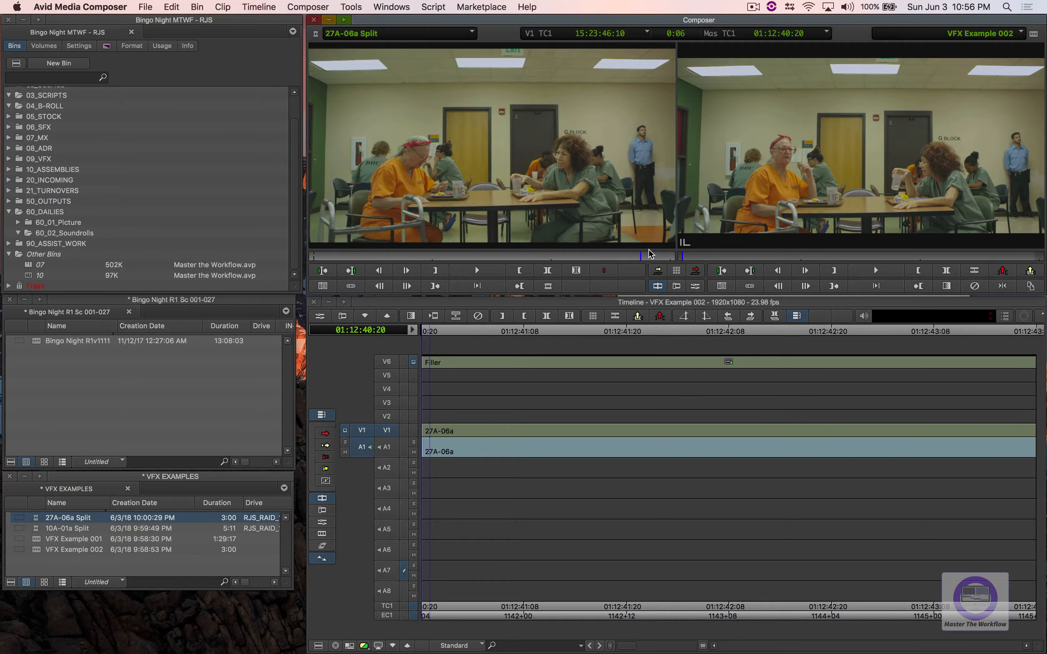
pyautogui.press('Home')
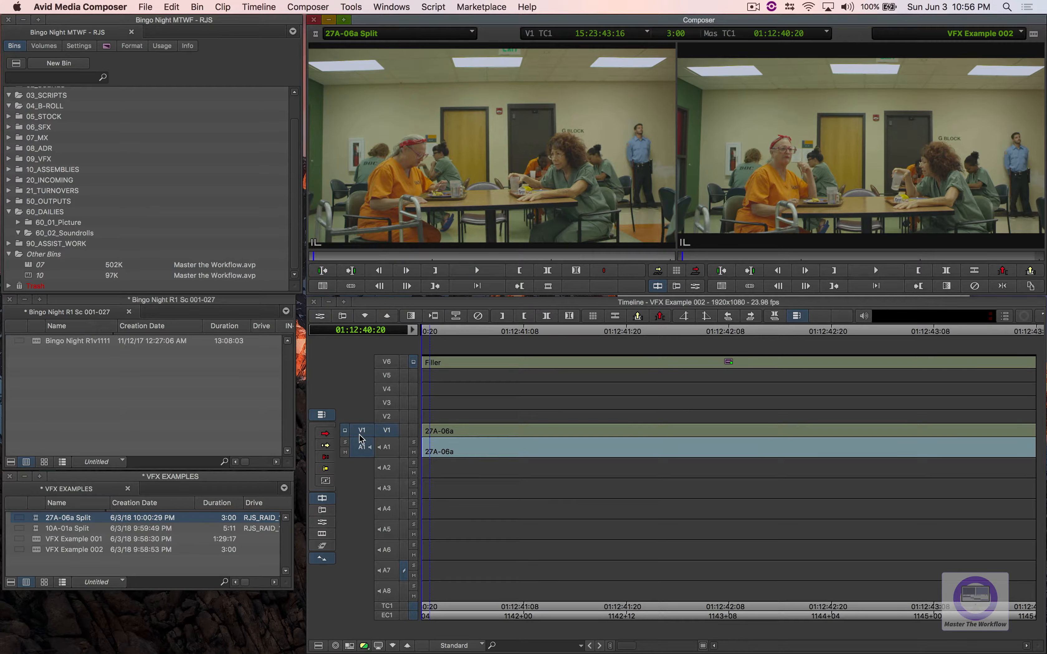
# Step: Patch the source video to V2 and overwrite 27A-06a Split onto V2 above the base clip
pyautogui.click(363, 430)
pyautogui.moveTo(363, 429); pyautogui.dragTo(393, 407)
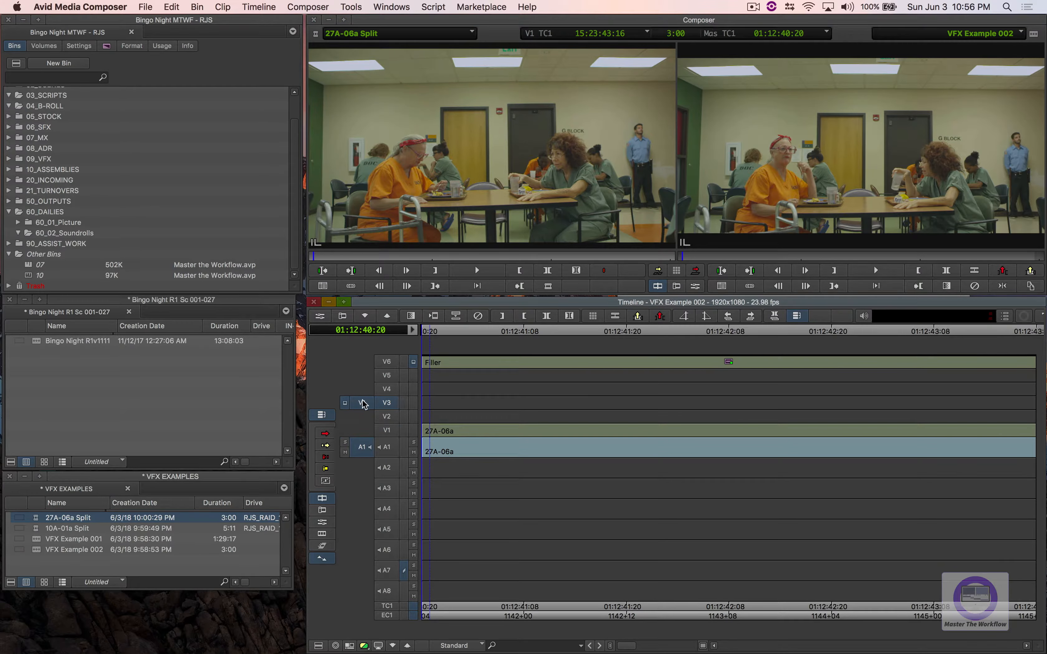
pyautogui.moveTo(365, 403); pyautogui.dragTo(387, 416)
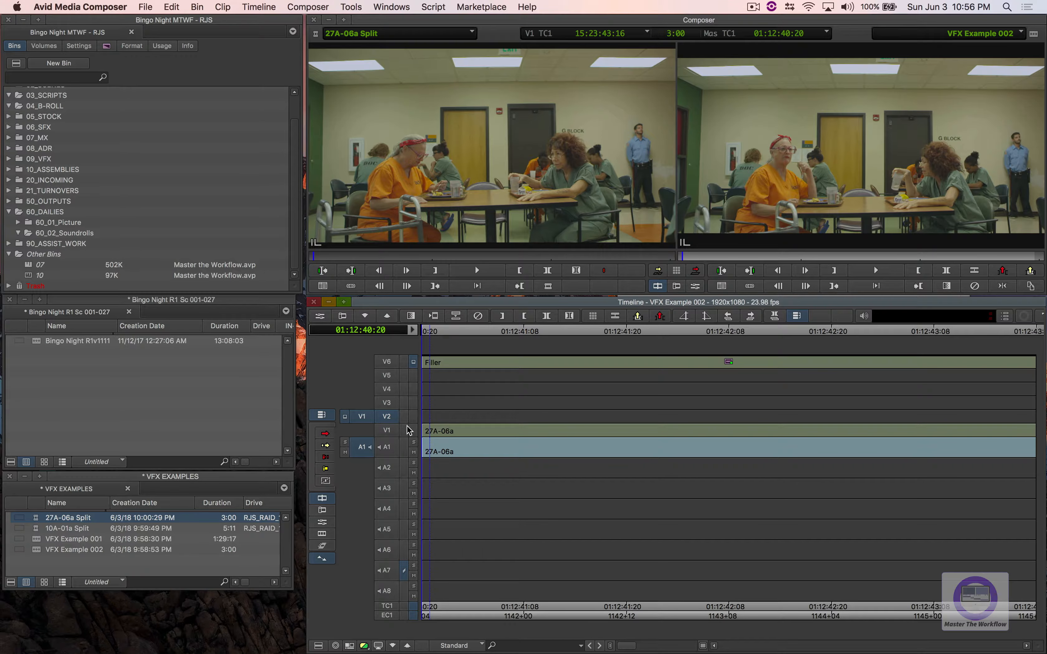
pyautogui.press('b')
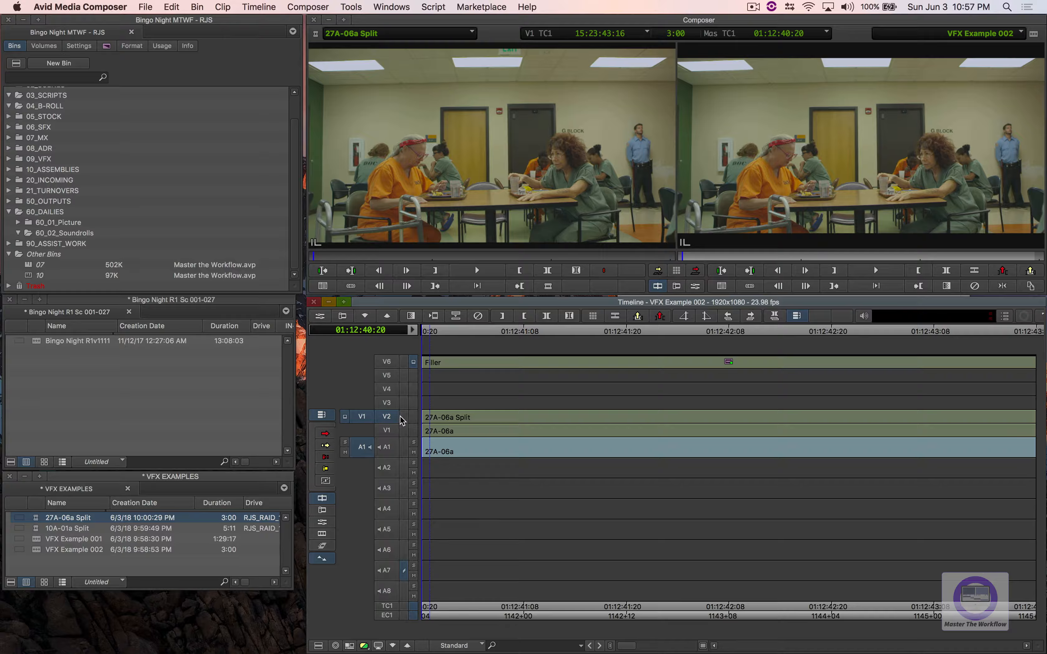
# Step: Monitor V1 and scrub through the base clip 27A-06a to examine its camera movement
pyautogui.click(414, 431)
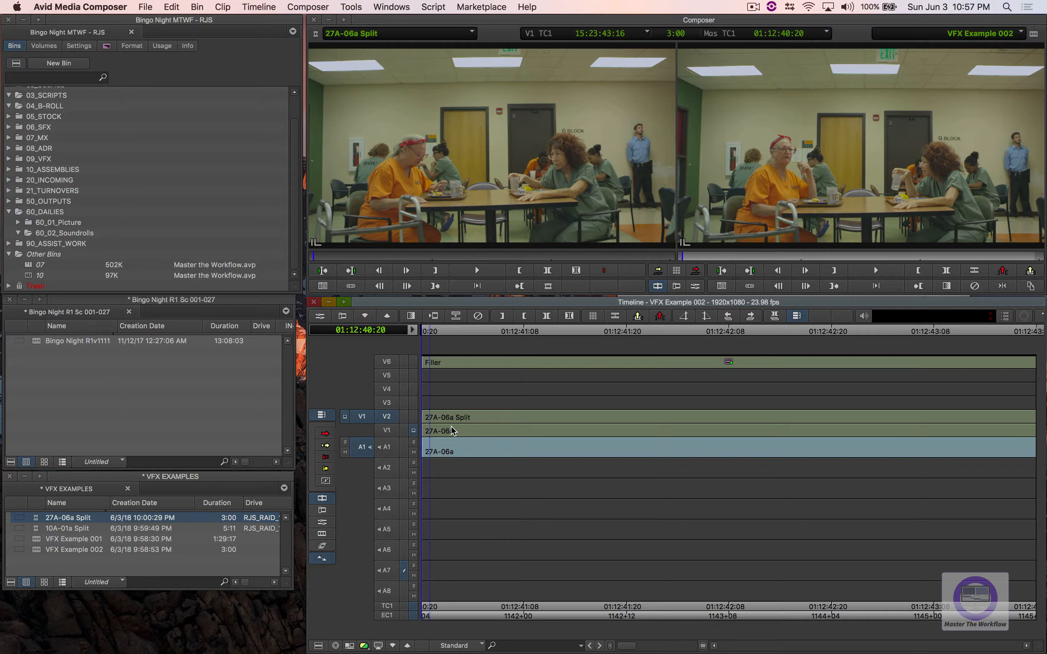
pyautogui.moveTo(441, 429); pyautogui.dragTo(868, 407)
pyautogui.press('j')
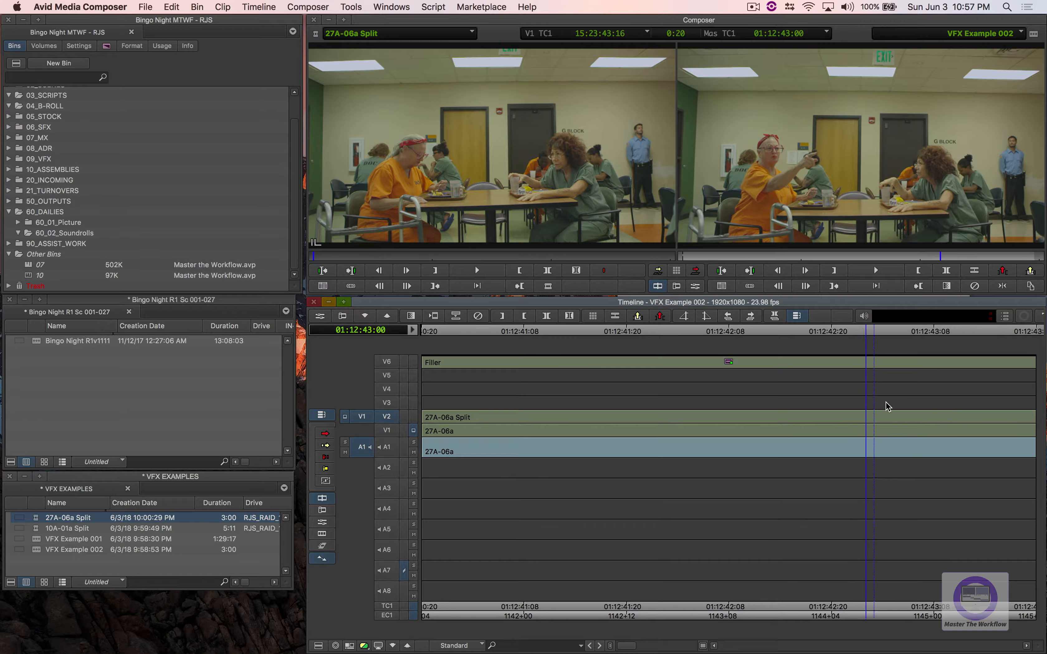
pyautogui.moveTo(507, 400); pyautogui.dragTo(431, 433)
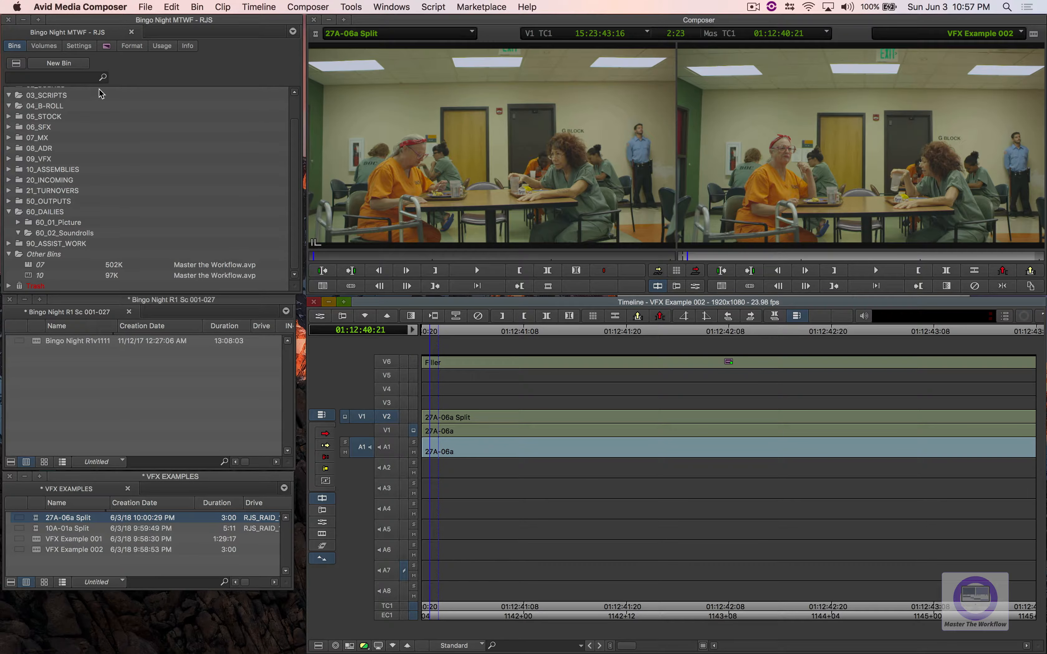
# Step: Find the Stabilize effect by searching "stabilize" and apply it to the 27A-06a clip on V1
pyautogui.click(106, 45)
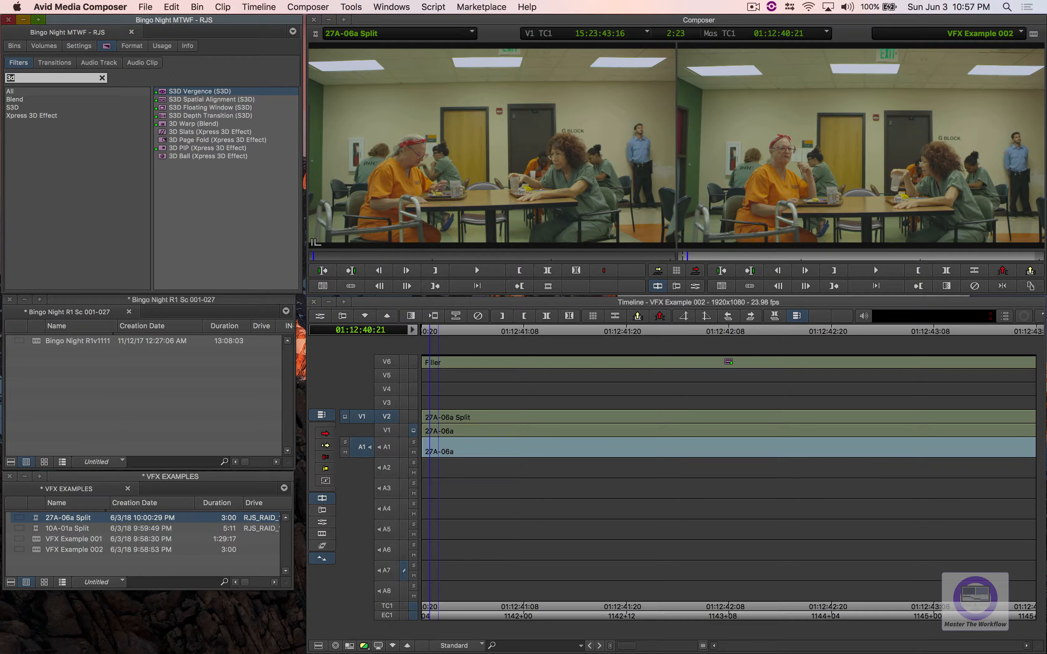
pyautogui.write('stabilize')
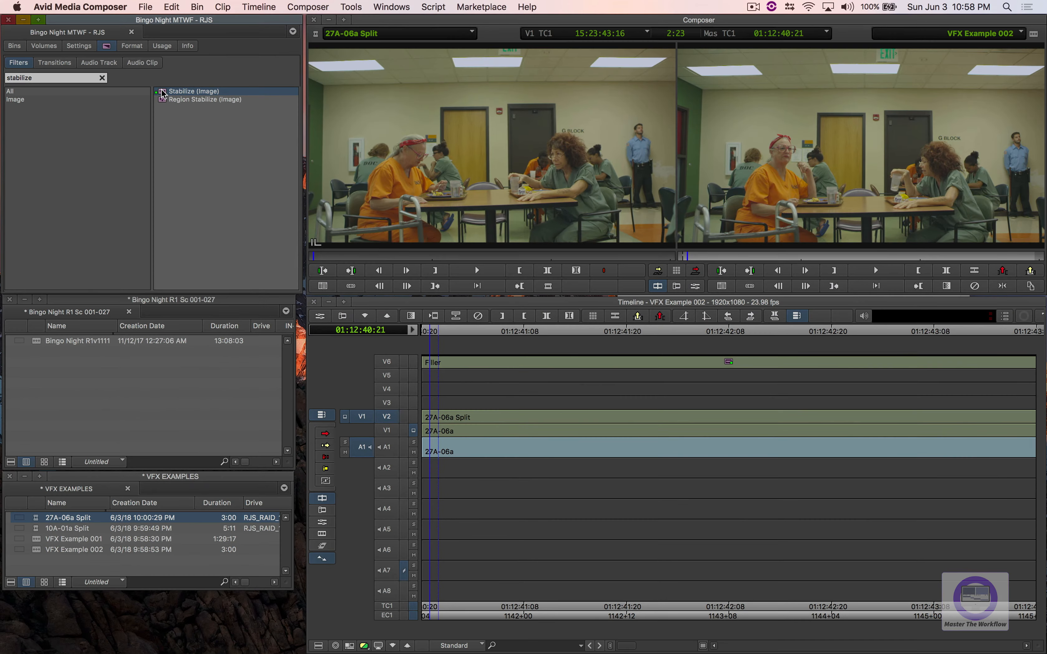
pyautogui.moveTo(162, 93); pyautogui.dragTo(450, 435)
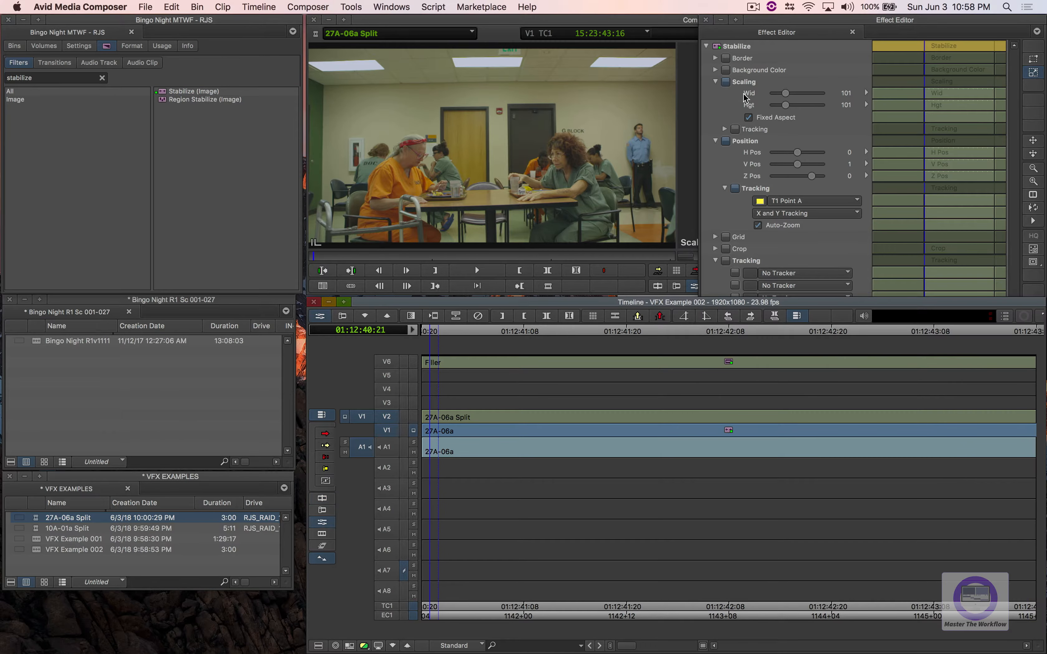
# Step: Close the effect settings, switch to the Effects Screenflow workspace and play back the stabilized V1 clip
pyautogui.click(704, 19)
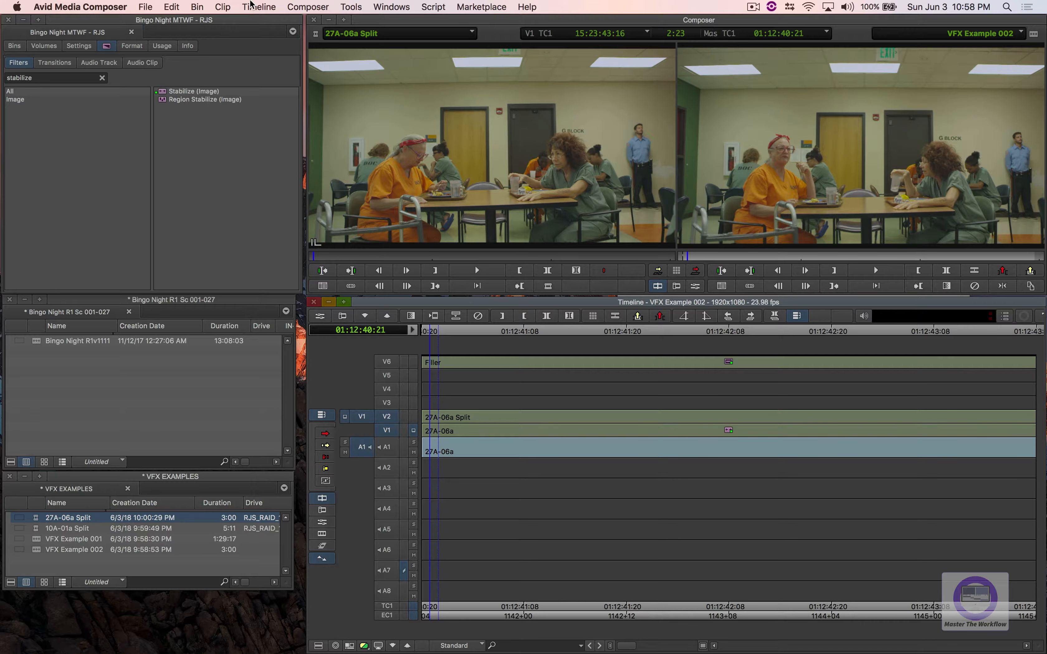
pyautogui.click(406, 5)
pyautogui.moveTo(418, 21)
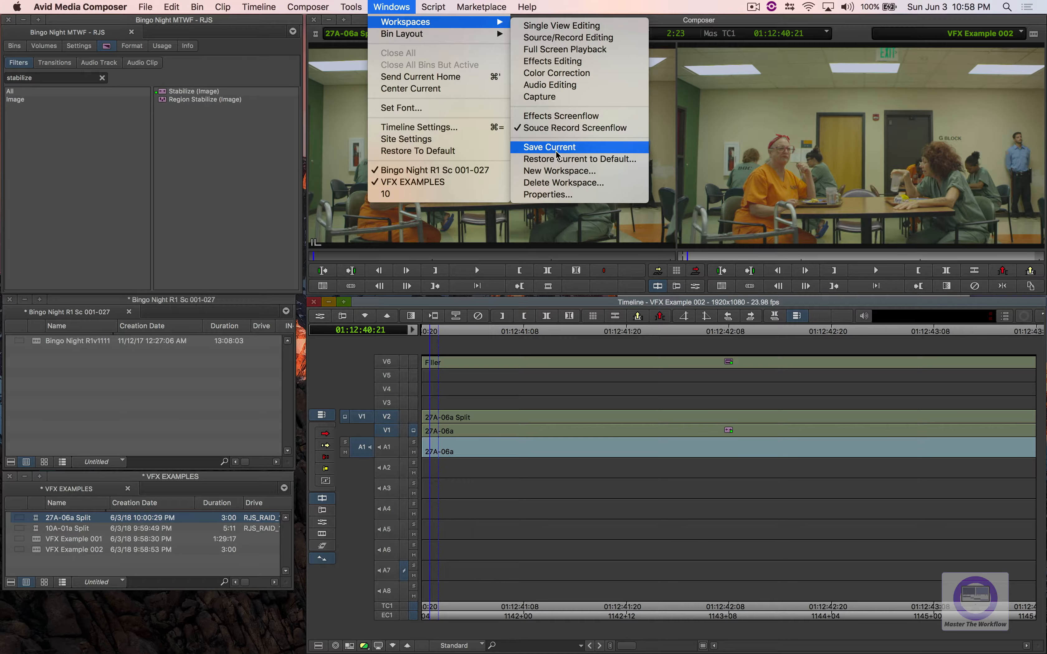
pyautogui.click(543, 116)
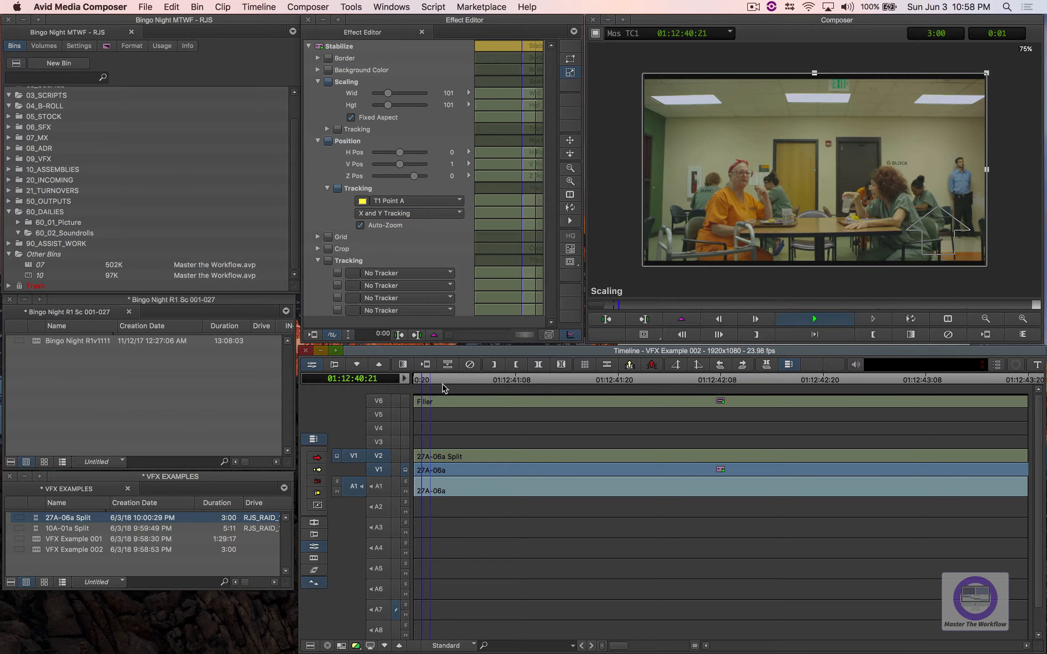
pyautogui.press('space')
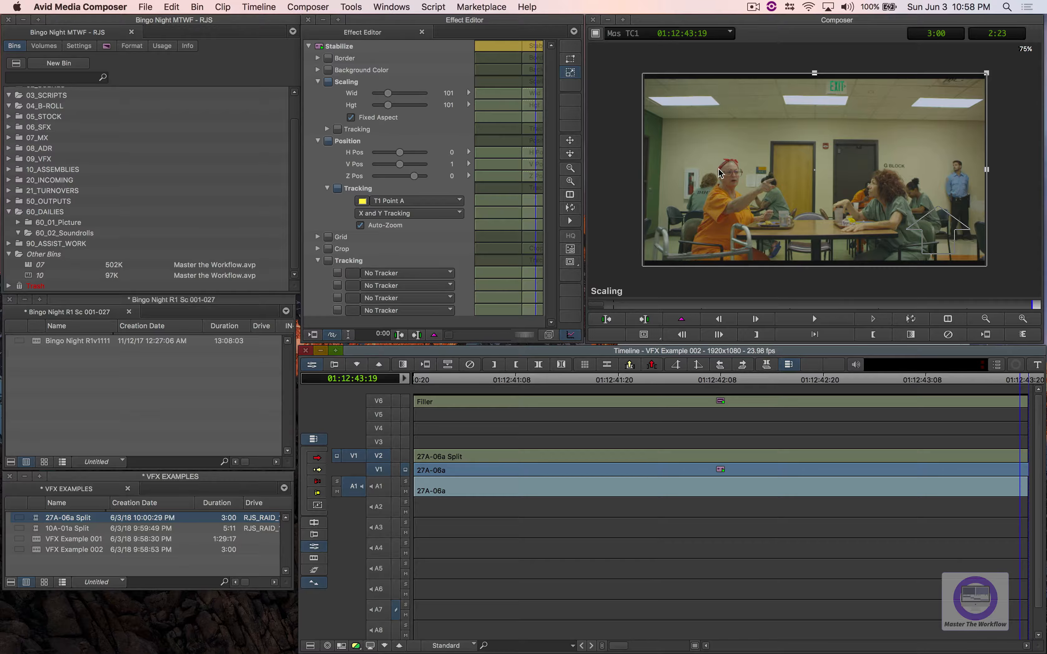
# Step: Save the V1 clip's Stabilize effect to the VFX EXAMPLES bin and remove it from the clip
pyautogui.click(320, 46)
pyautogui.moveTo(320, 46); pyautogui.dragTo(77, 563)
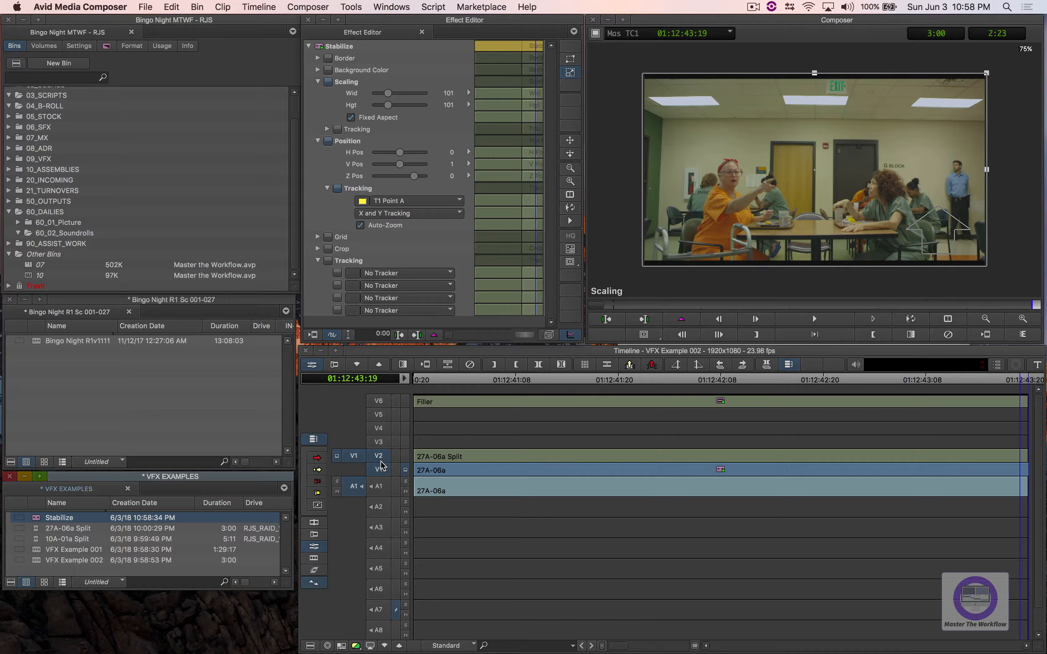
pyautogui.click(470, 364)
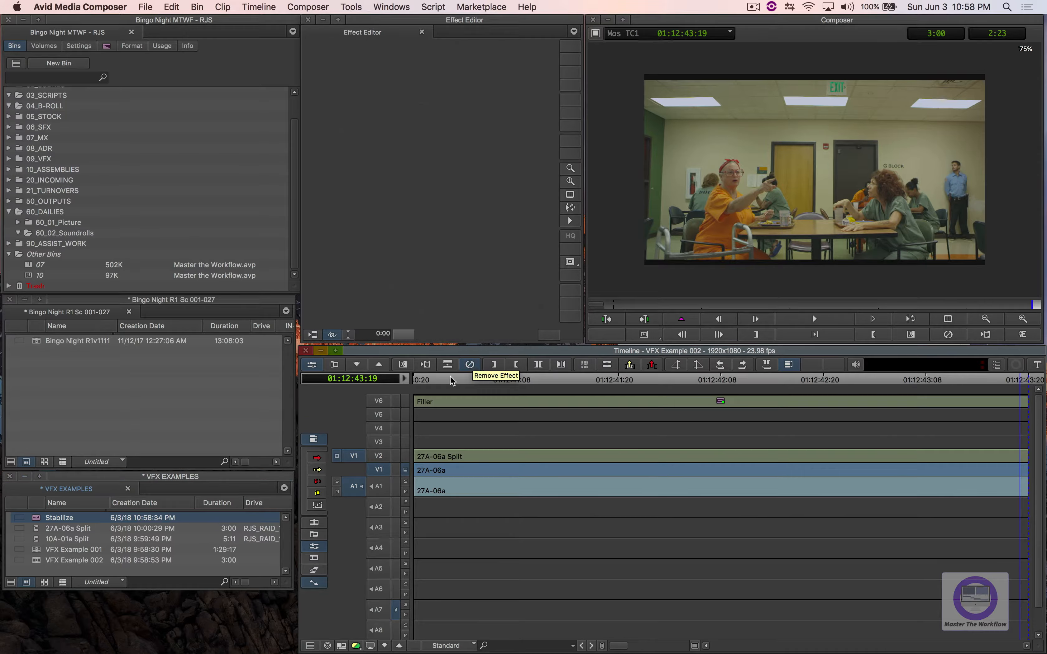
# Step: Apply the Region Stabilize effect to the 27A-06a clip on V1 and enable Auto Zoom
pyautogui.click(107, 46)
pyautogui.click(178, 108)
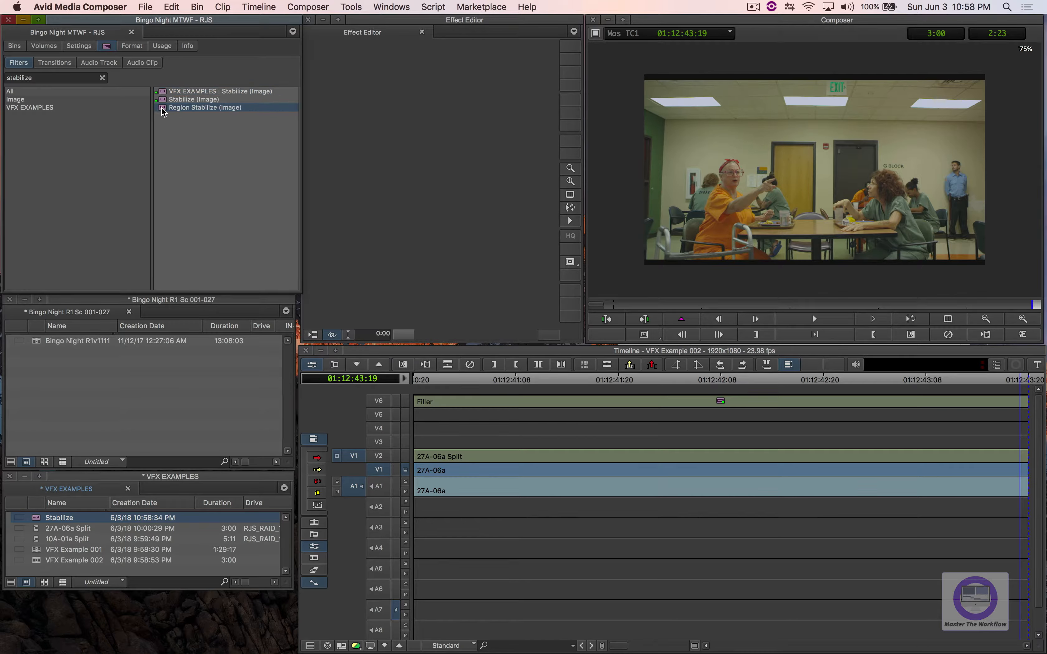
pyautogui.moveTo(164, 111); pyautogui.dragTo(442, 471)
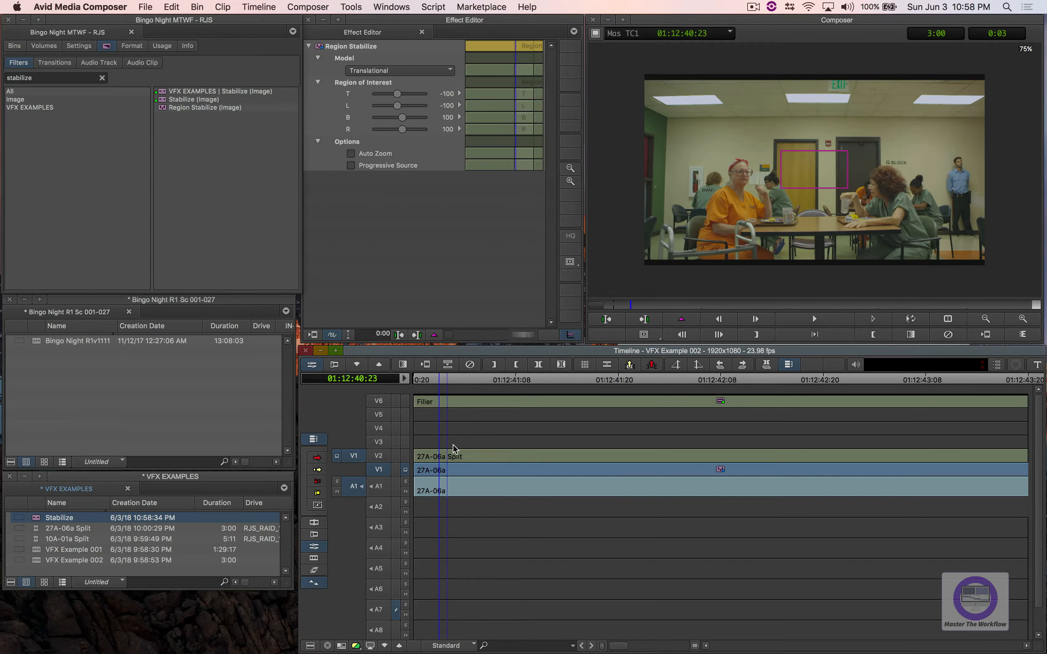
pyautogui.click(351, 155)
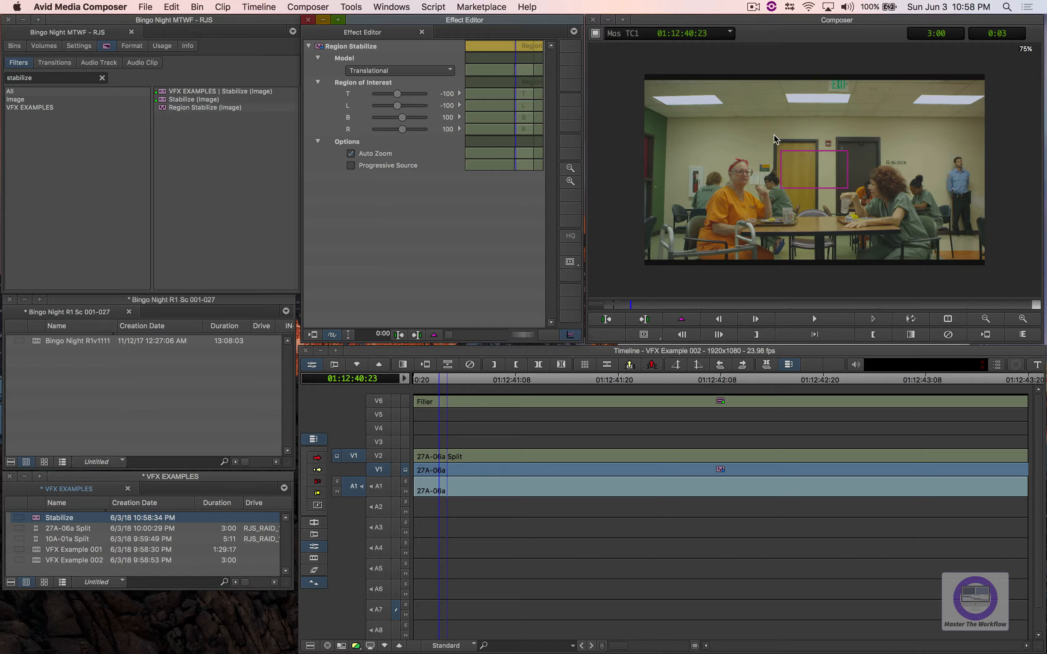
# Step: Fit the V1 region of interest around the ceiling light and door tops at about T -423, L -139, B -66, R 210
pyautogui.click(787, 156)
pyautogui.moveTo(782, 159); pyautogui.dragTo(770, 135)
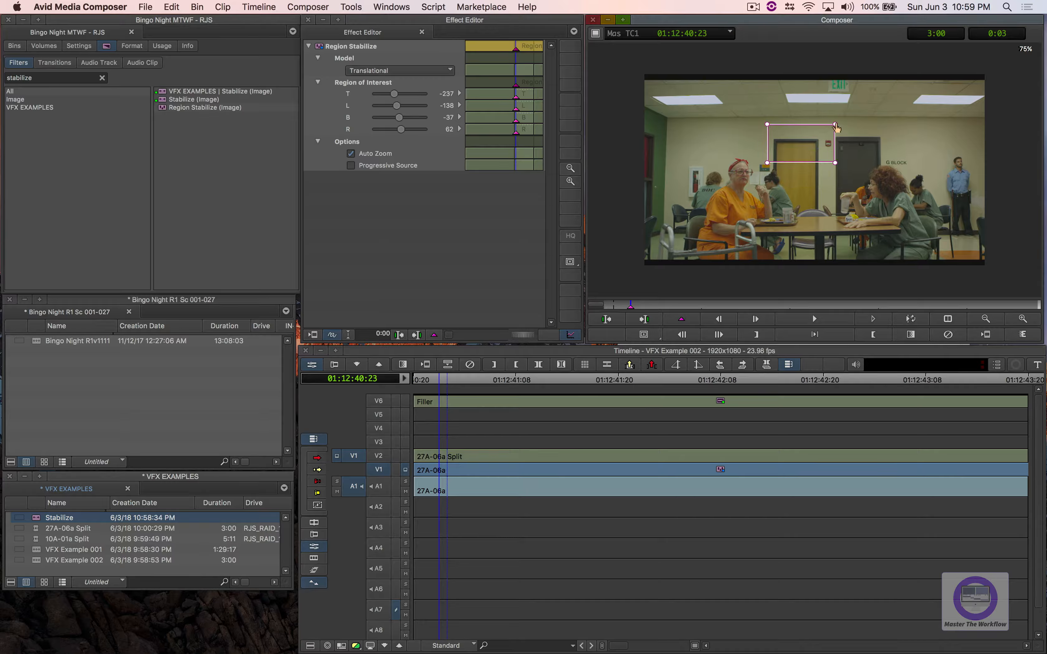
pyautogui.moveTo(835, 125); pyautogui.dragTo(892, 122)
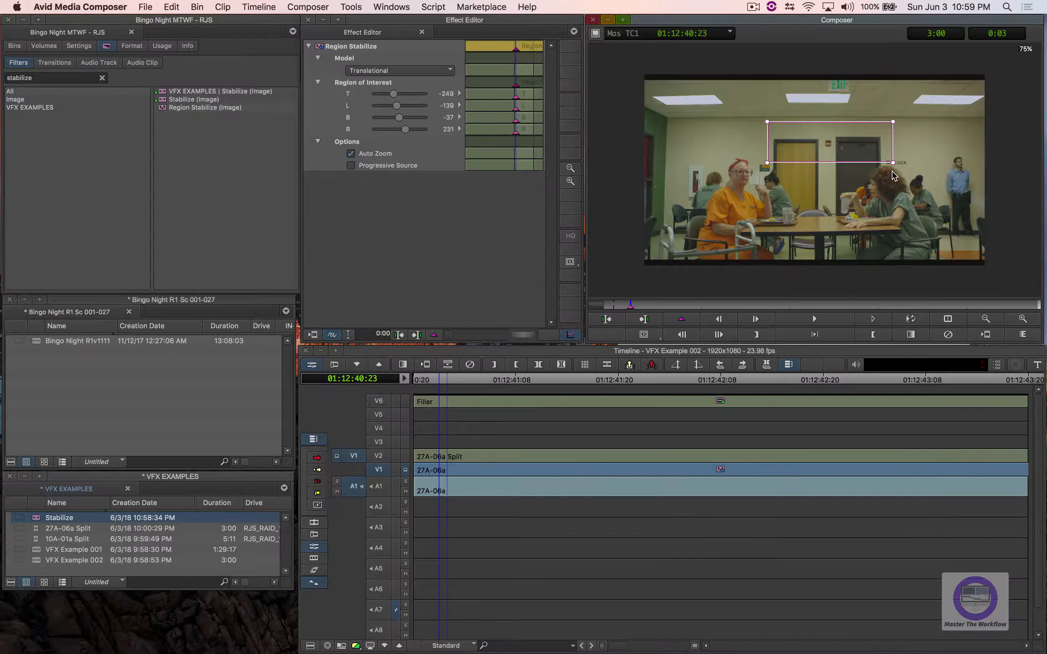
pyautogui.moveTo(891, 167); pyautogui.dragTo(882, 89)
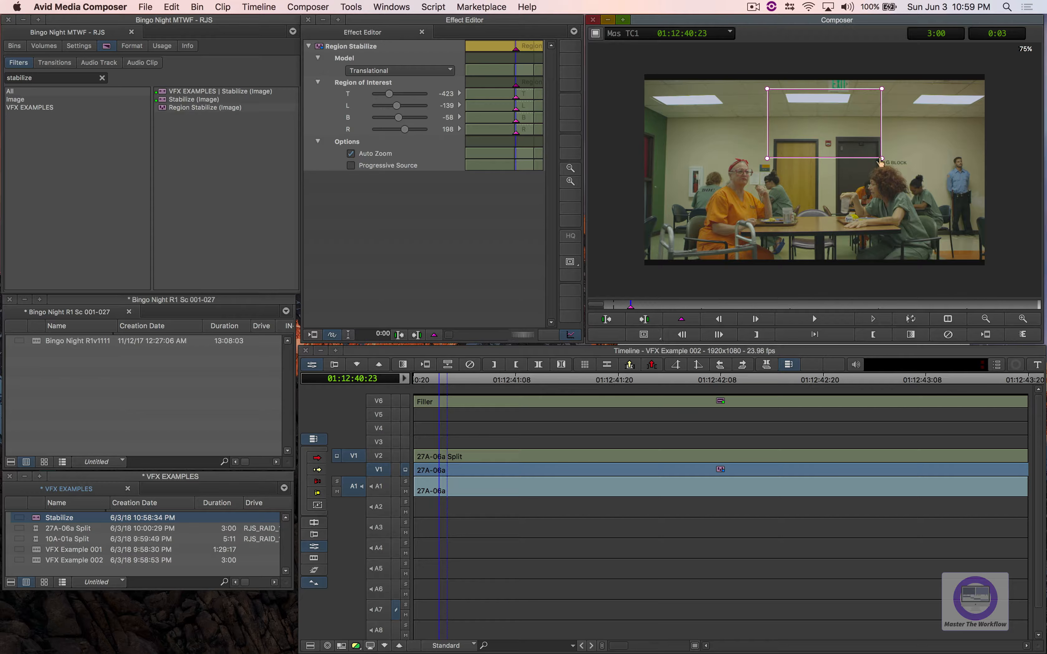
pyautogui.moveTo(883, 159); pyautogui.dragTo(886, 156)
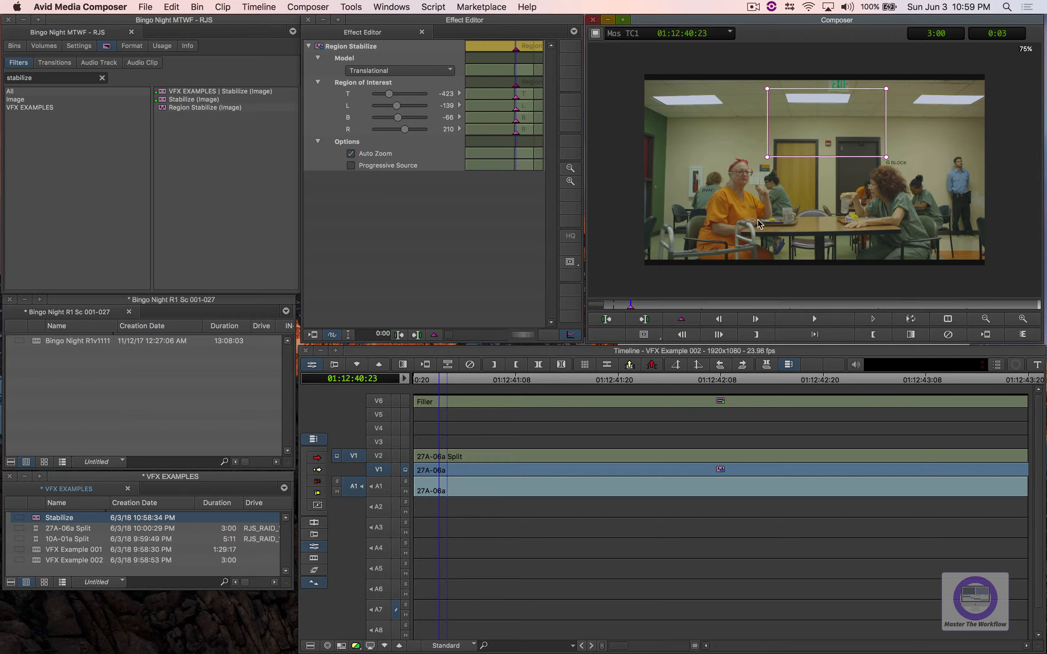
# Step: Render the V1 Region Stabilize effect to the RJS_RAID_10 drive and play back the stabilized clip
pyautogui.click(313, 335)
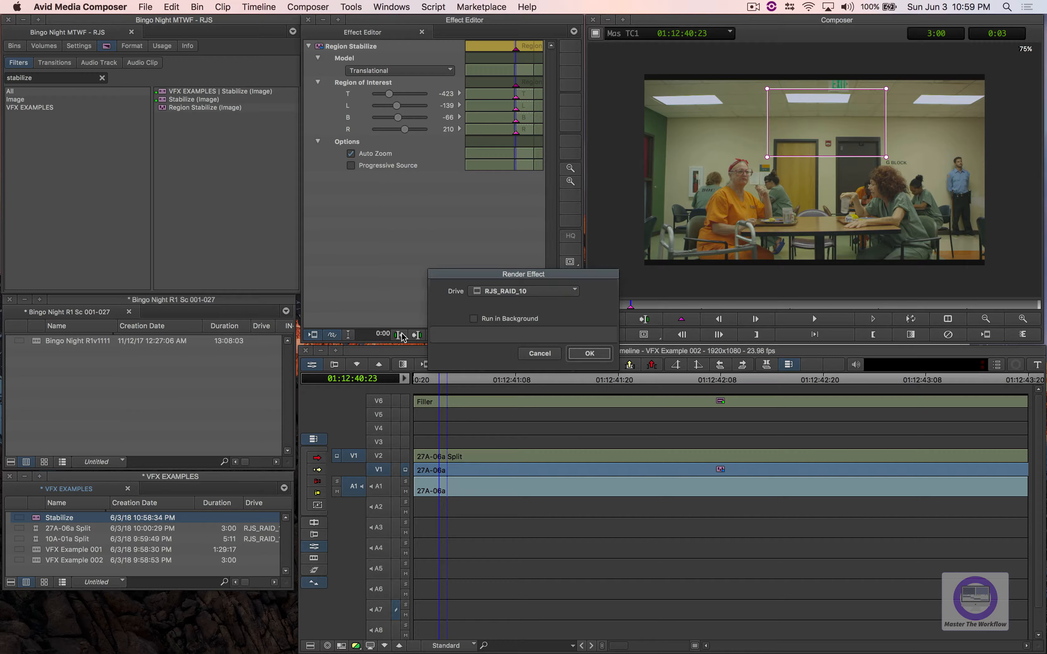
pyautogui.click(600, 352)
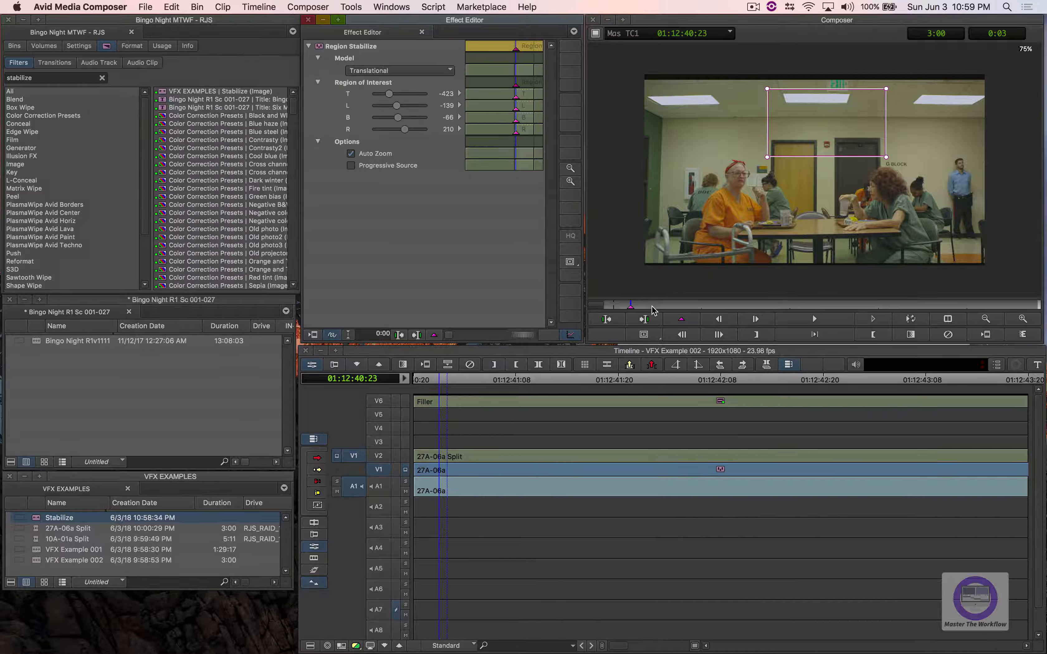
pyautogui.press('space')
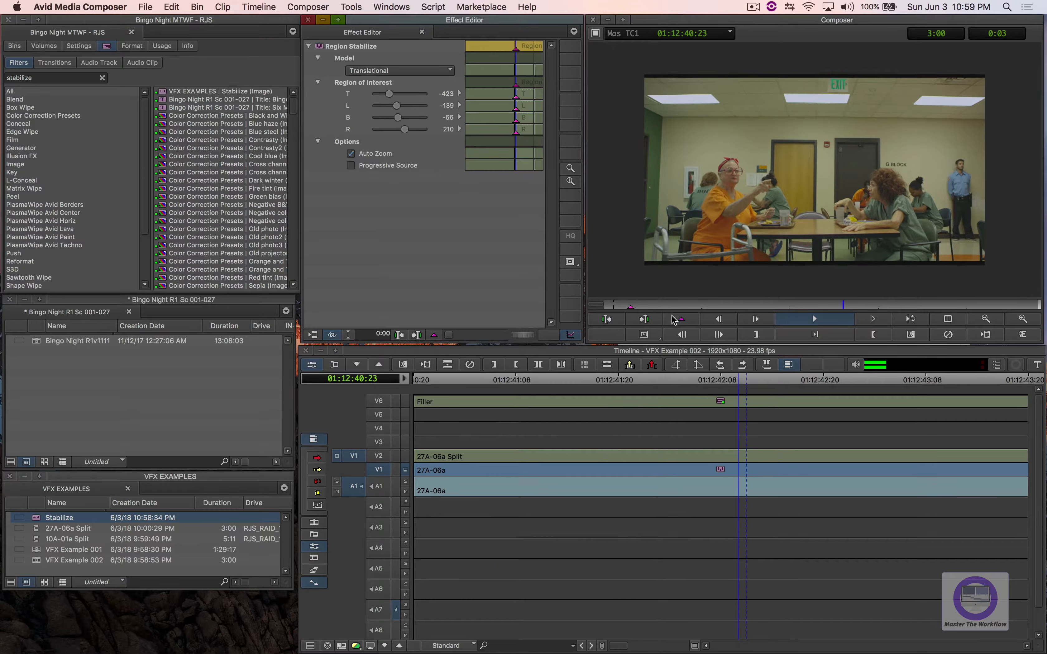
pyautogui.press('space')
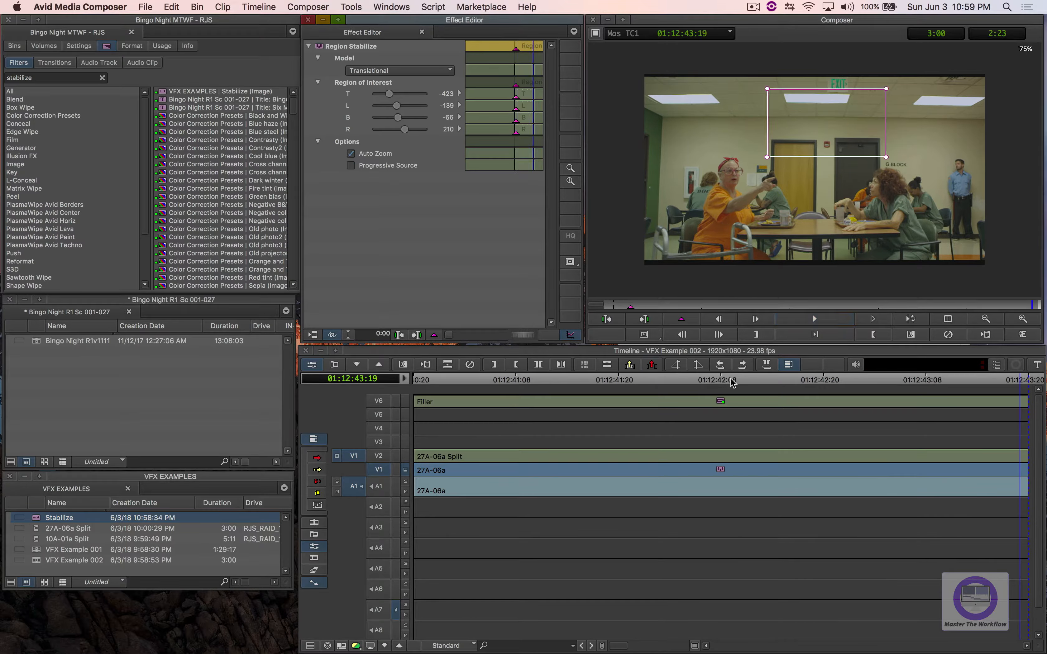
pyautogui.moveTo(744, 381); pyautogui.dragTo(387, 373)
pyautogui.press('space')
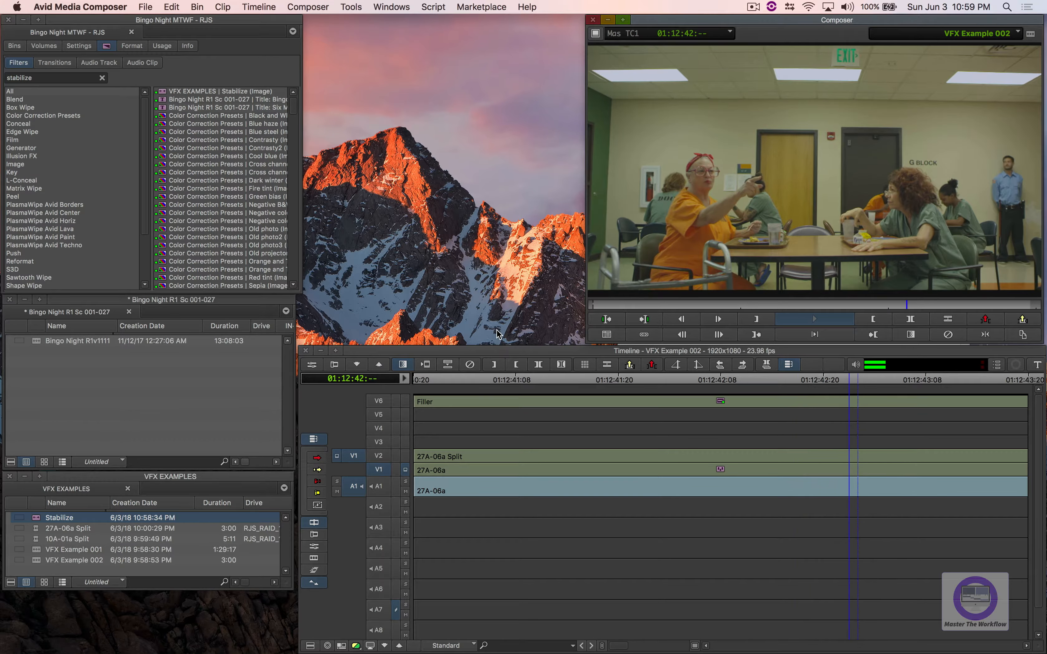
# Step: Find Region Stabilize by searching "stabi", apply it to the 27A-06a Split clip on V2 and monitor V2
pyautogui.click(378, 457)
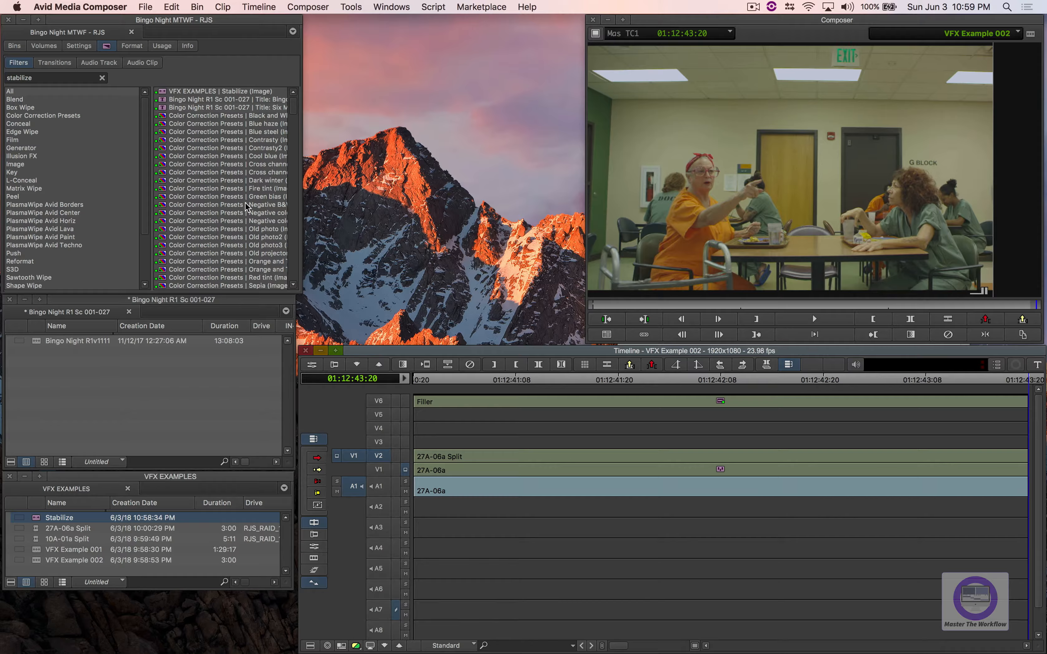
pyautogui.click(45, 76)
pyautogui.doubleClick(45, 76)
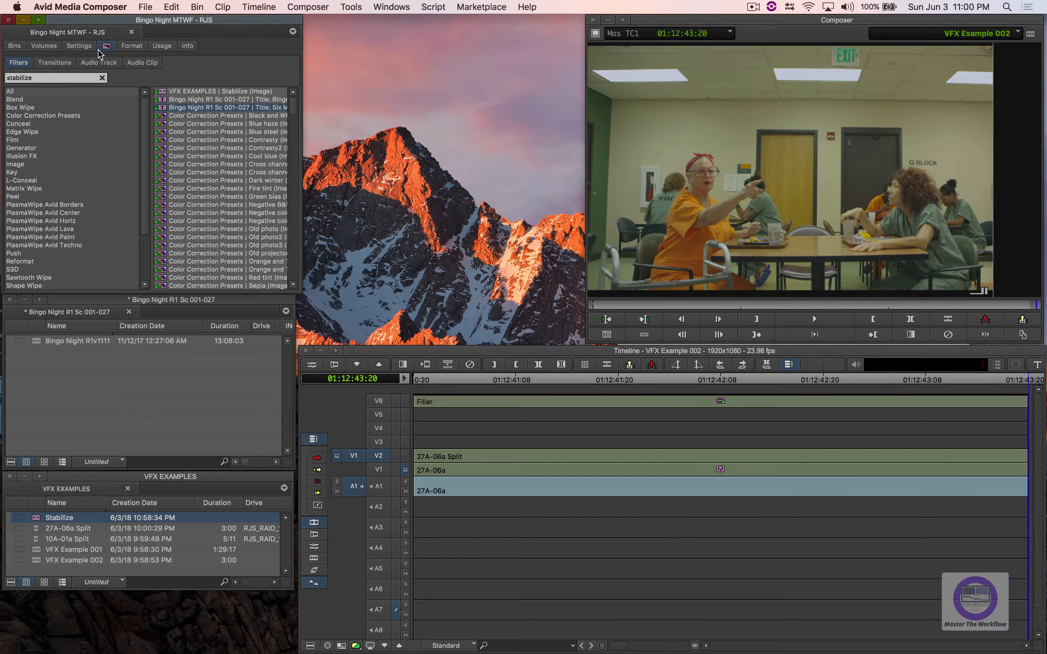
pyautogui.write('stab')
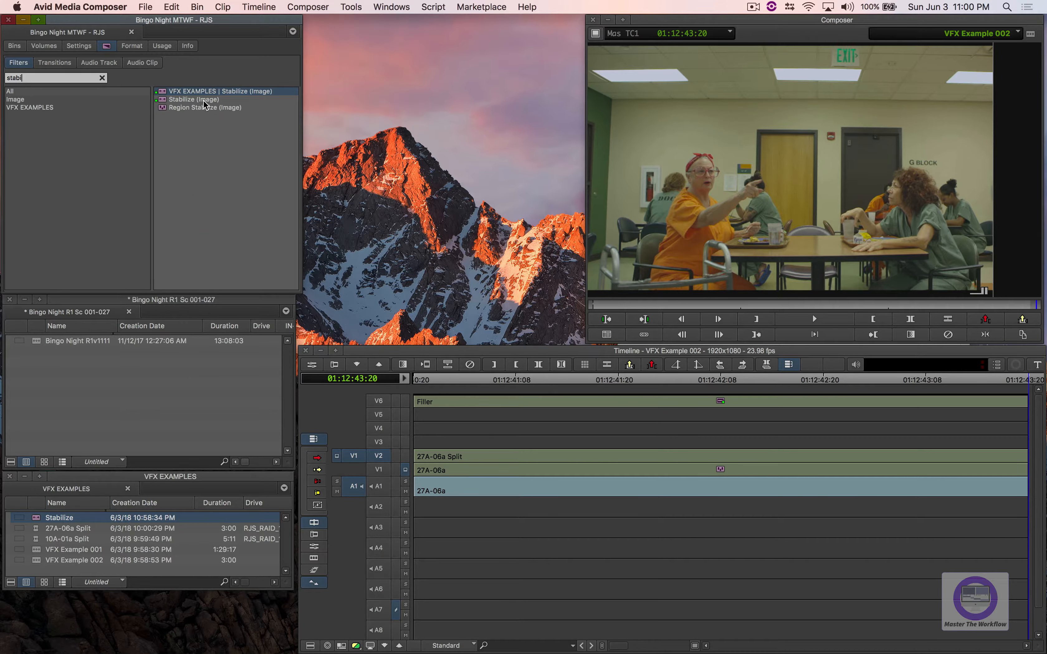
pyautogui.moveTo(172, 108); pyautogui.dragTo(500, 461)
pyautogui.click(406, 455)
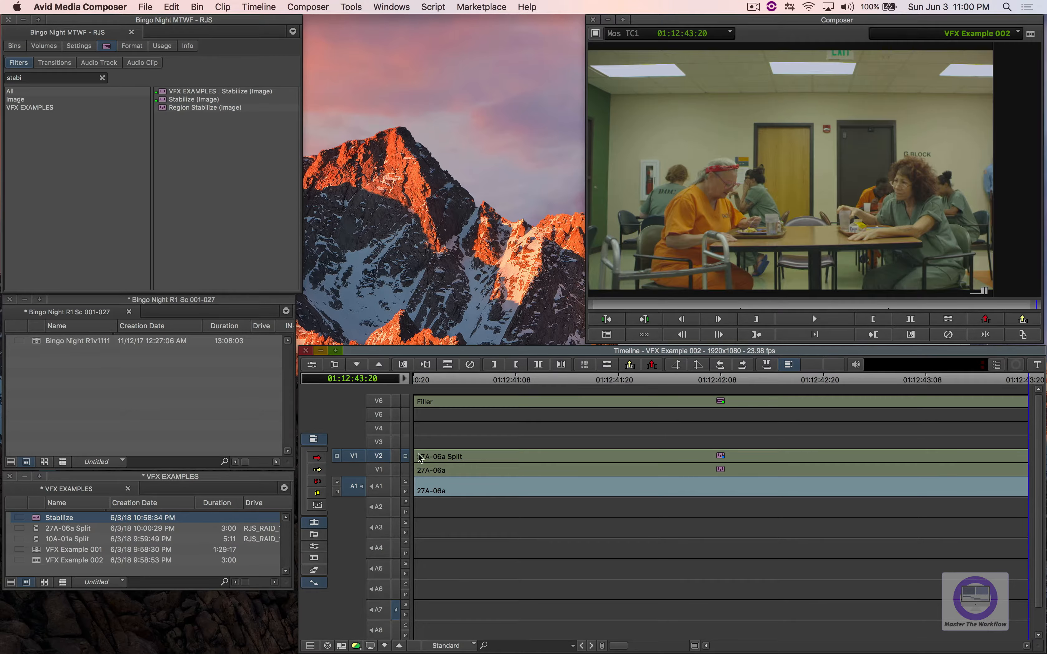
# Step: Enable Auto Zoom on the V2 effect and fit its region around the door tops and ceiling light at about T -450, L -179, B -116, R 192
pyautogui.click(525, 459)
pyautogui.press(']')
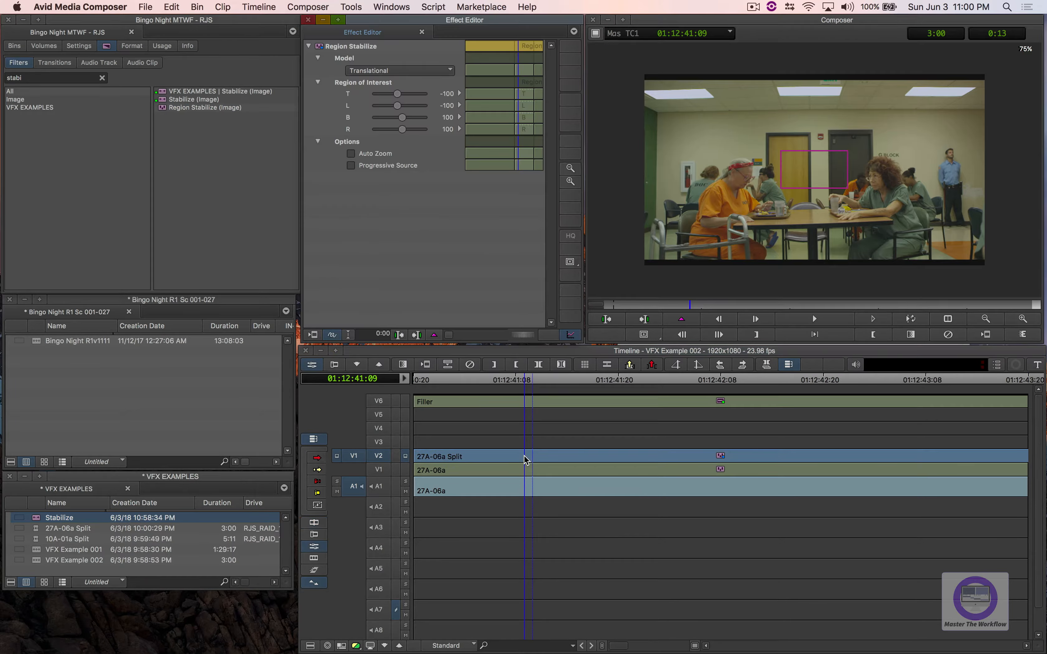
pyautogui.click(356, 153)
pyautogui.click(782, 159)
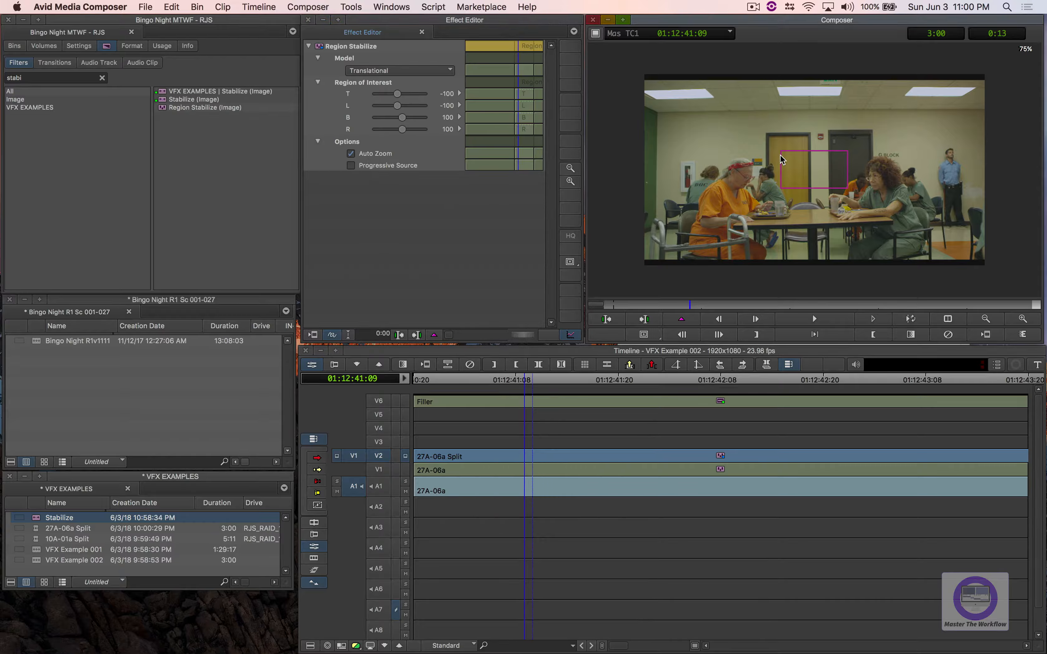
pyautogui.moveTo(783, 156); pyautogui.dragTo(753, 82)
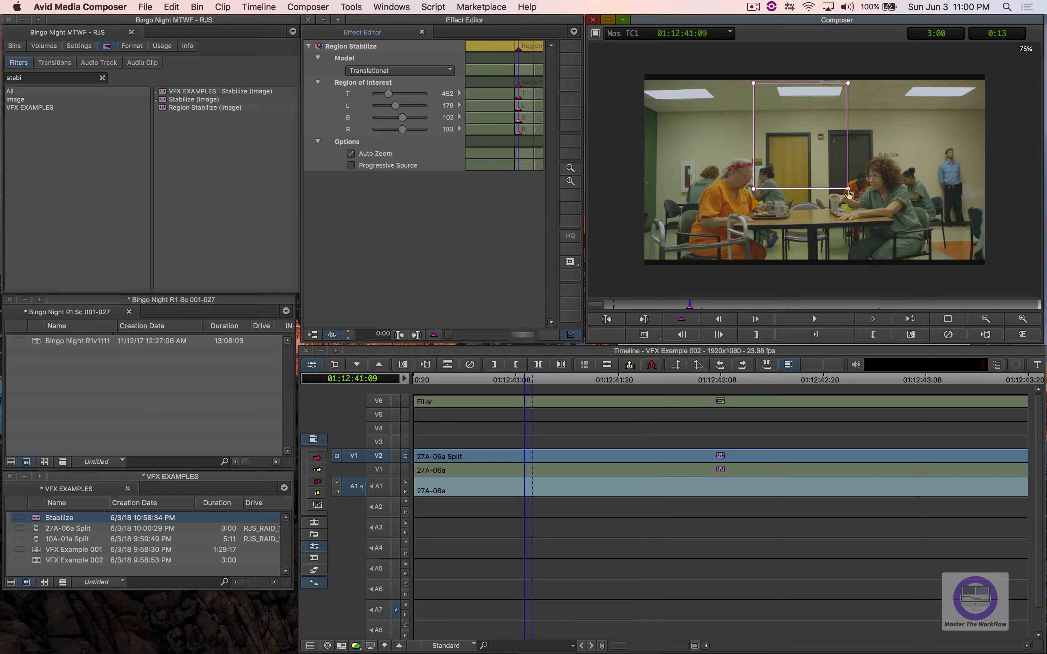
pyautogui.moveTo(848, 190); pyautogui.dragTo(881, 151)
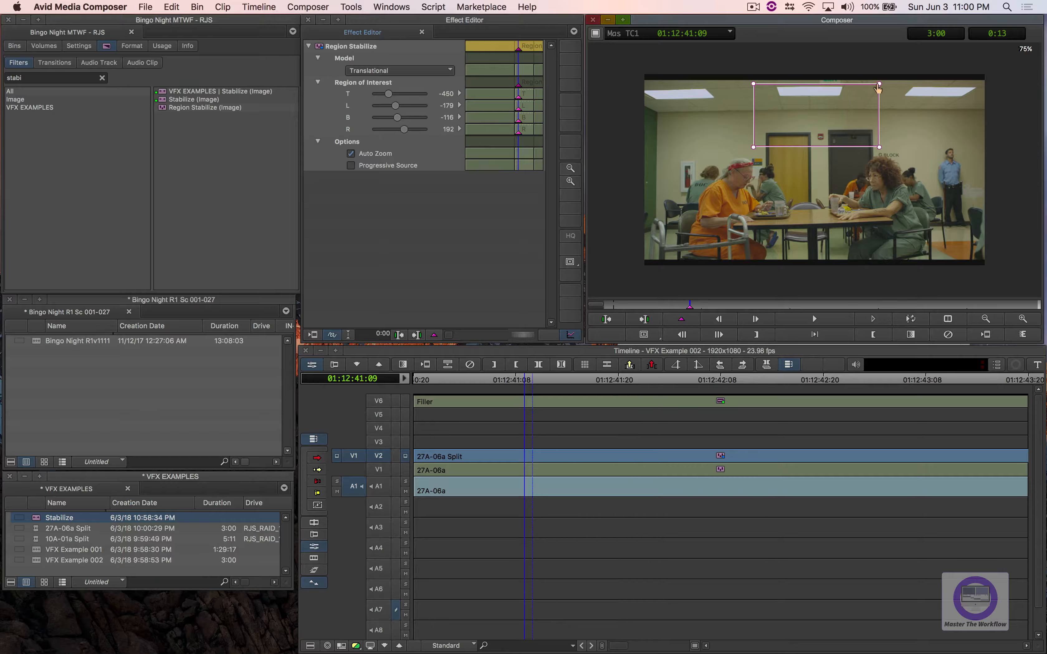
# Step: Render the V2 Region Stabilize effect to the RJS_RAID_10 drive and close the effect settings
pyautogui.click(315, 336)
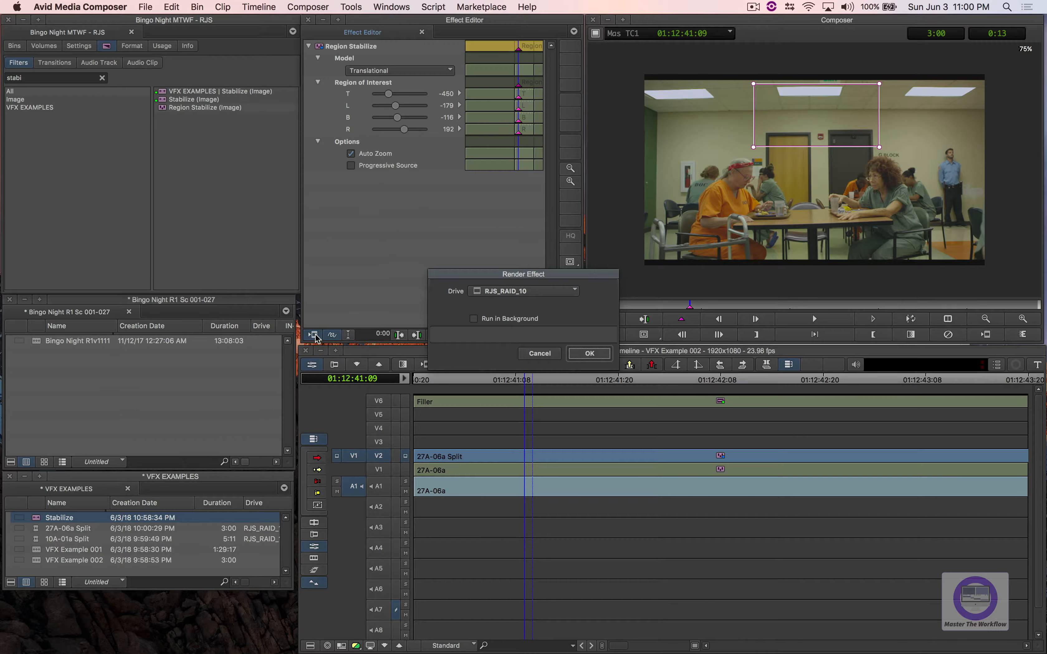
pyautogui.click(598, 353)
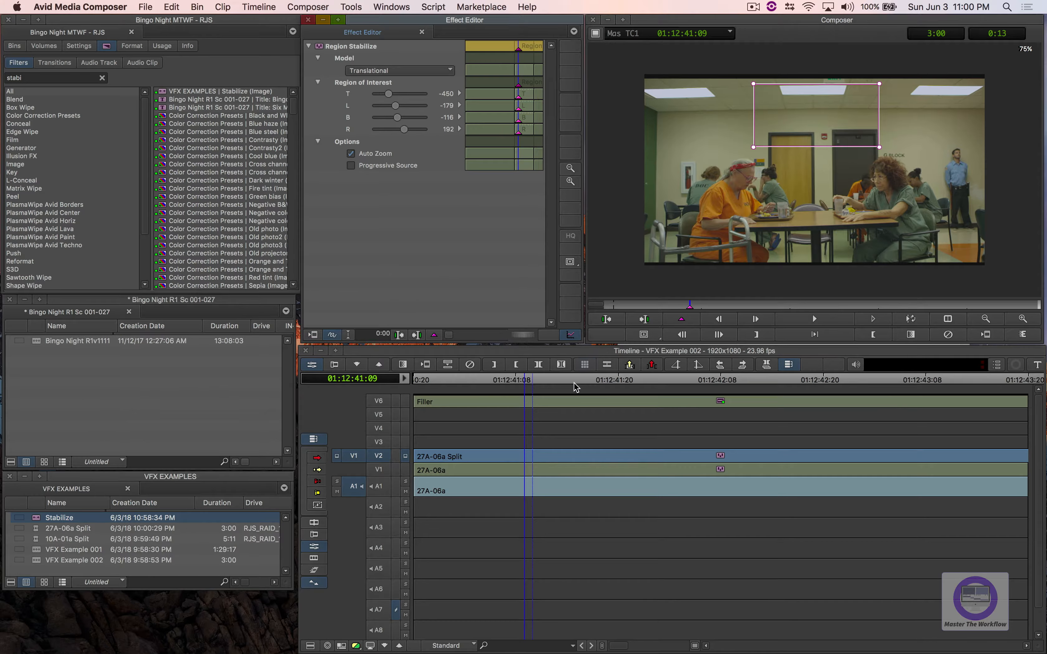
pyautogui.click(509, 387)
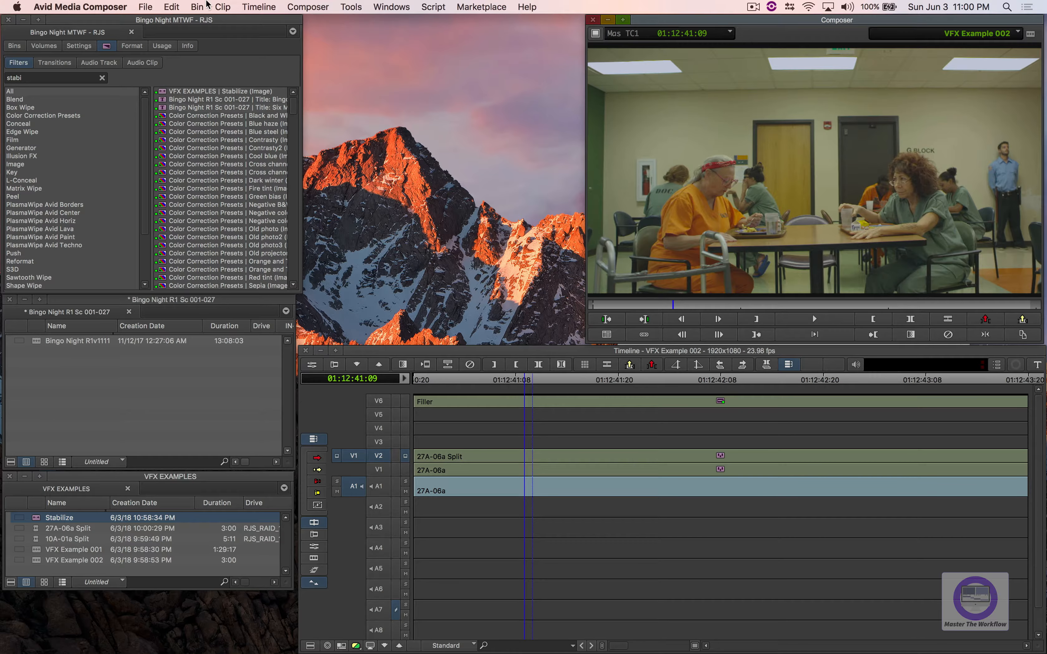
# Step: Switch to the Souce Record Screenflow workspace and duplicate the stabilized 27A-06a Split clip from V2 onto V3
pyautogui.click(392, 7)
pyautogui.moveTo(408, 25)
pyautogui.click(573, 129)
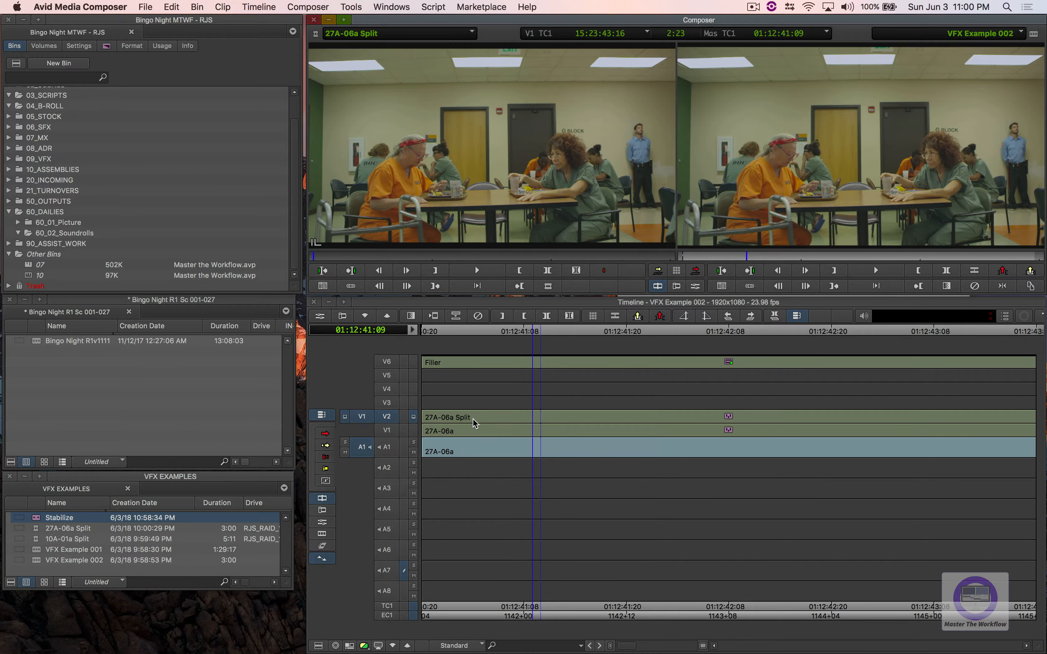
pyautogui.click(475, 423)
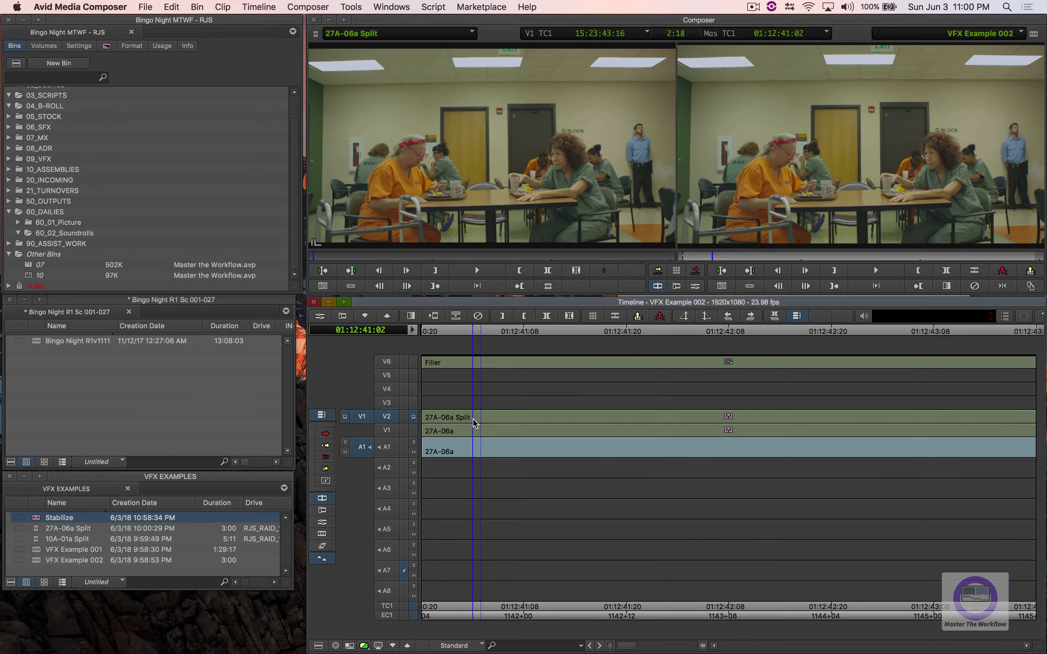
pyautogui.press('t')
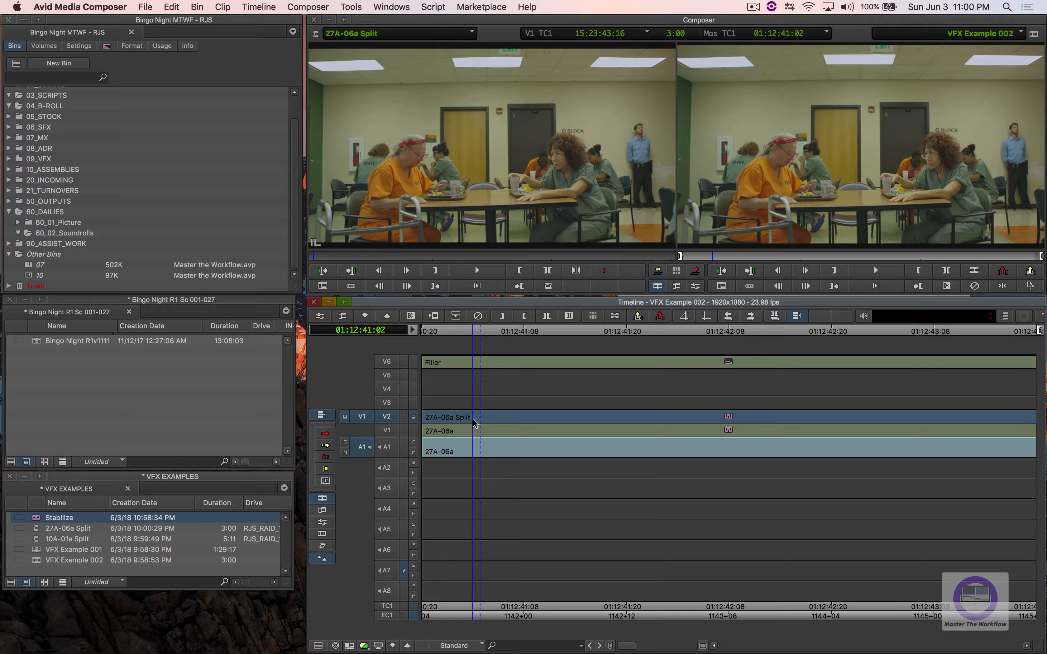
pyautogui.hotkey('alt', 'c')
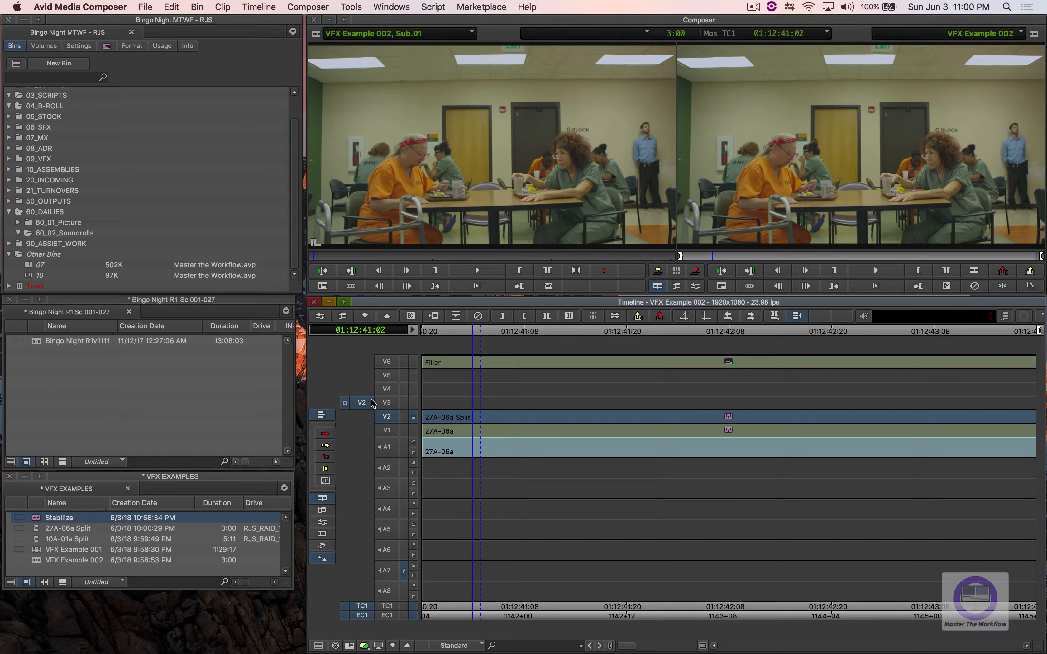
pyautogui.click(387, 403)
pyautogui.click(389, 416)
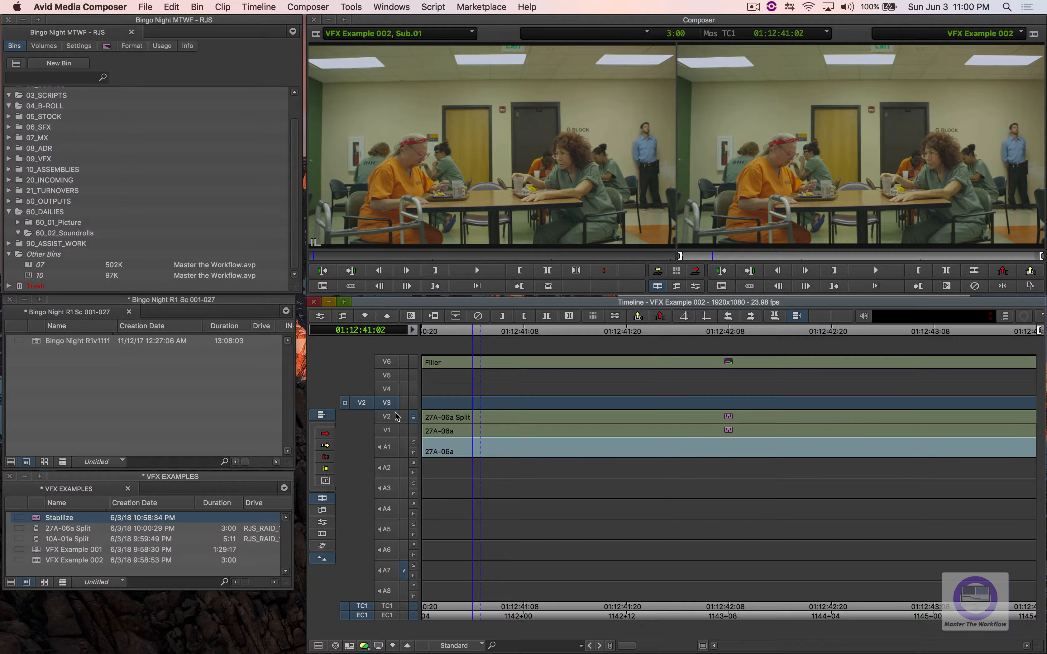
pyautogui.press('b')
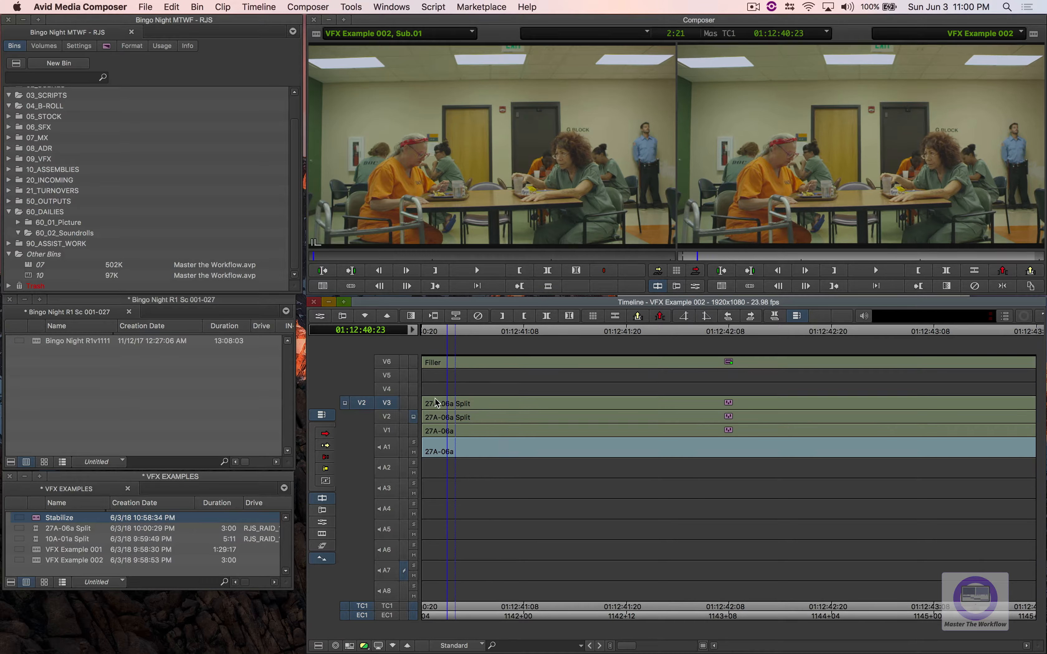
# Step: Compare the V3 copy with V2 over a few frames, then park at the sequence start with V3 monitored
pyautogui.click(413, 402)
pyautogui.press('Left')
pyautogui.press('Left')
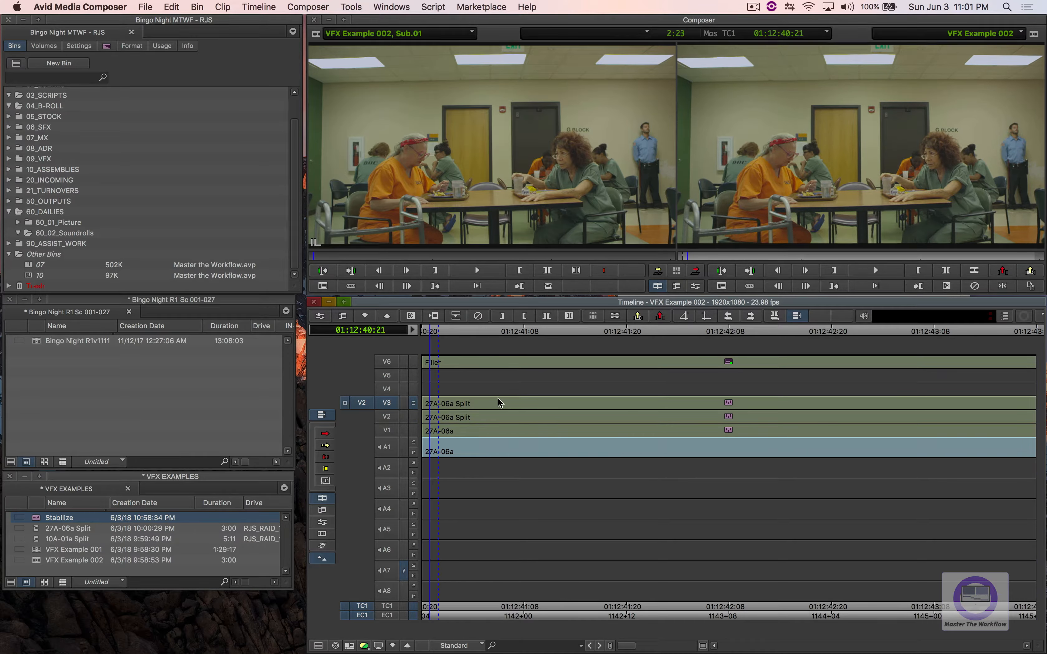
pyautogui.press('Right')
pyautogui.press('Right')
pyautogui.press('Right')
pyautogui.click(413, 417)
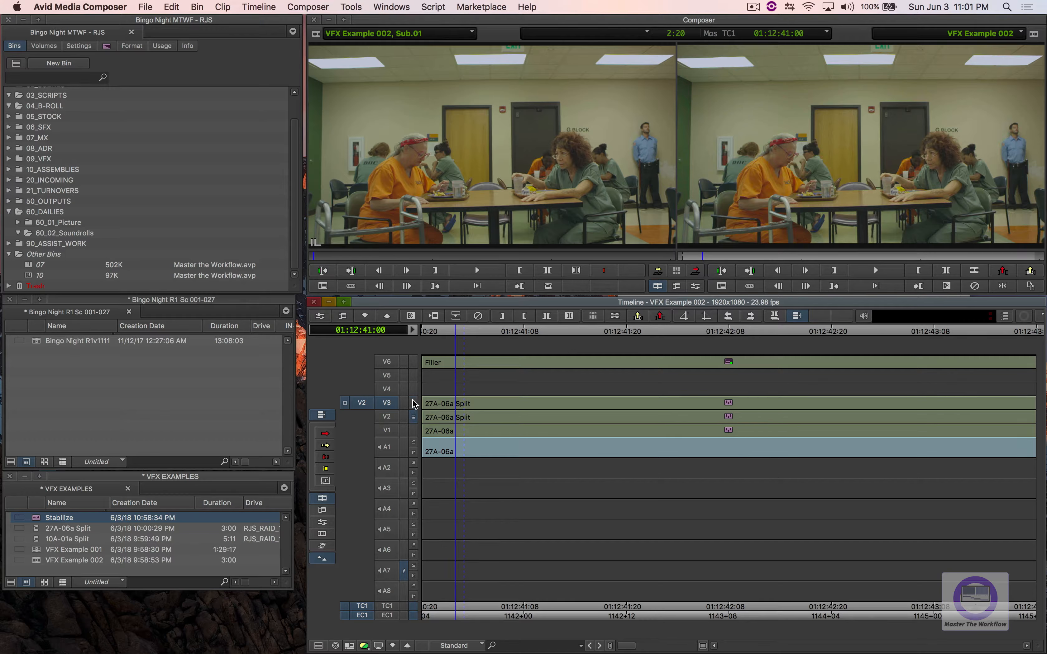
pyautogui.click(413, 403)
pyautogui.press('Home')
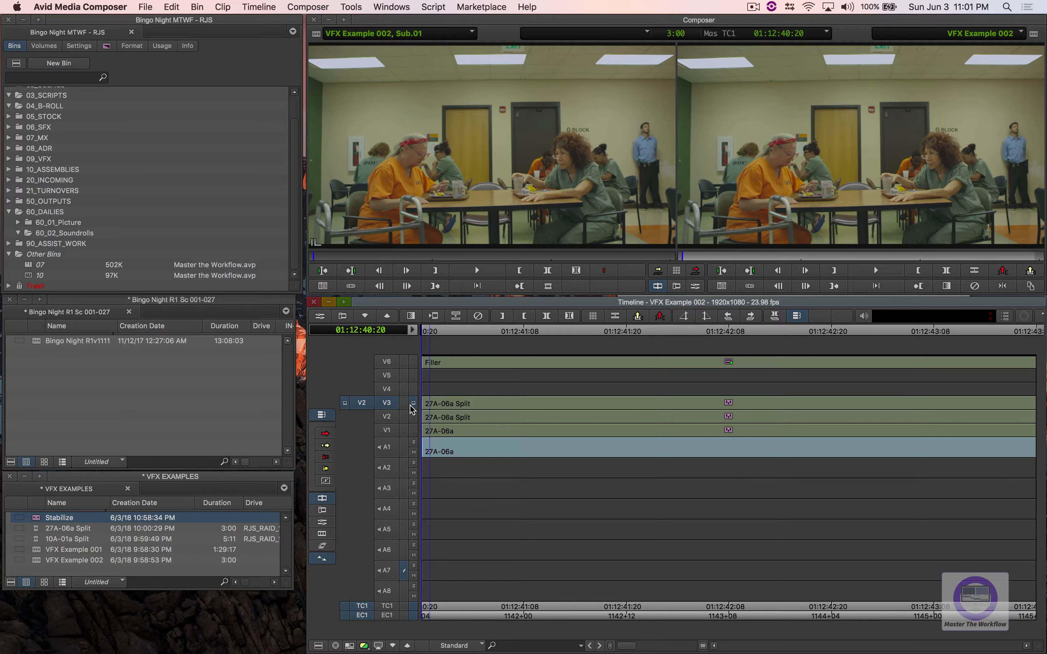
# Step: Switch to the Effects Screenflow workspace and apply the AniMatte effect to the 27A-06a Split clip on V3
pyautogui.click(391, 7)
pyautogui.moveTo(412, 23)
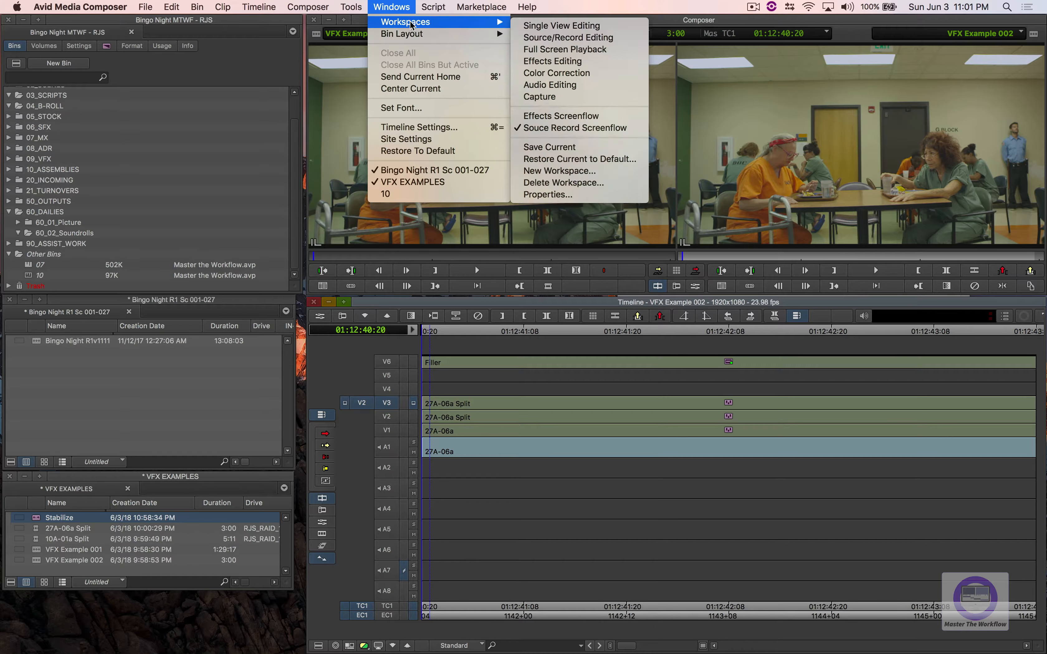
pyautogui.click(555, 117)
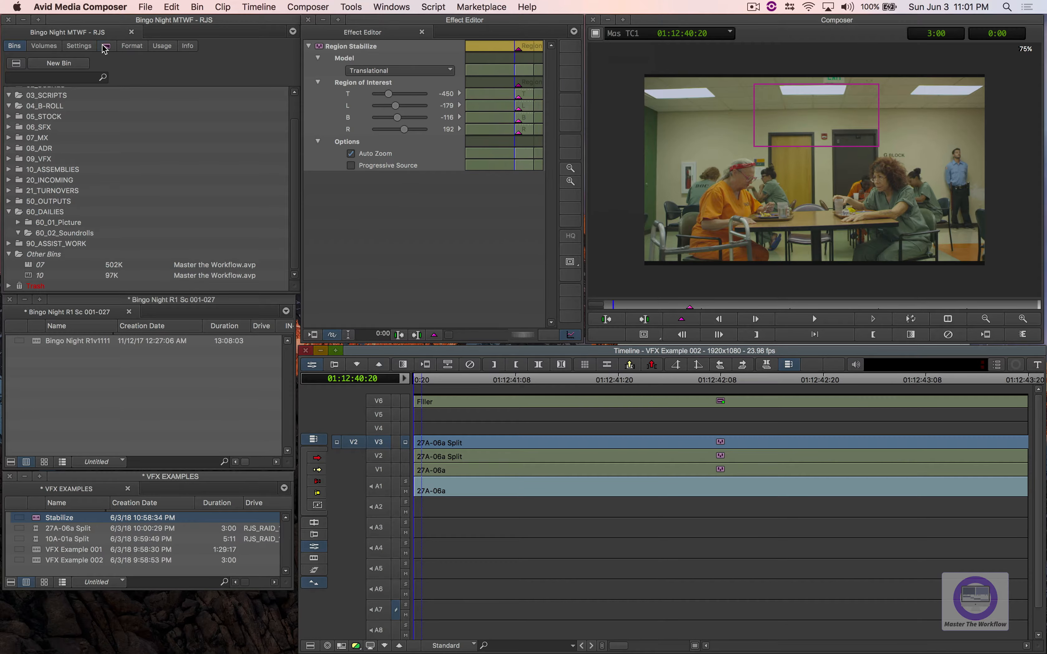
pyautogui.click(106, 46)
pyautogui.write('stabi')
pyautogui.press('BackSpace')
pyautogui.press('BackSpace')
pyautogui.press('BackSpace')
pyautogui.press('BackSpace')
pyautogui.press('BackSpace')
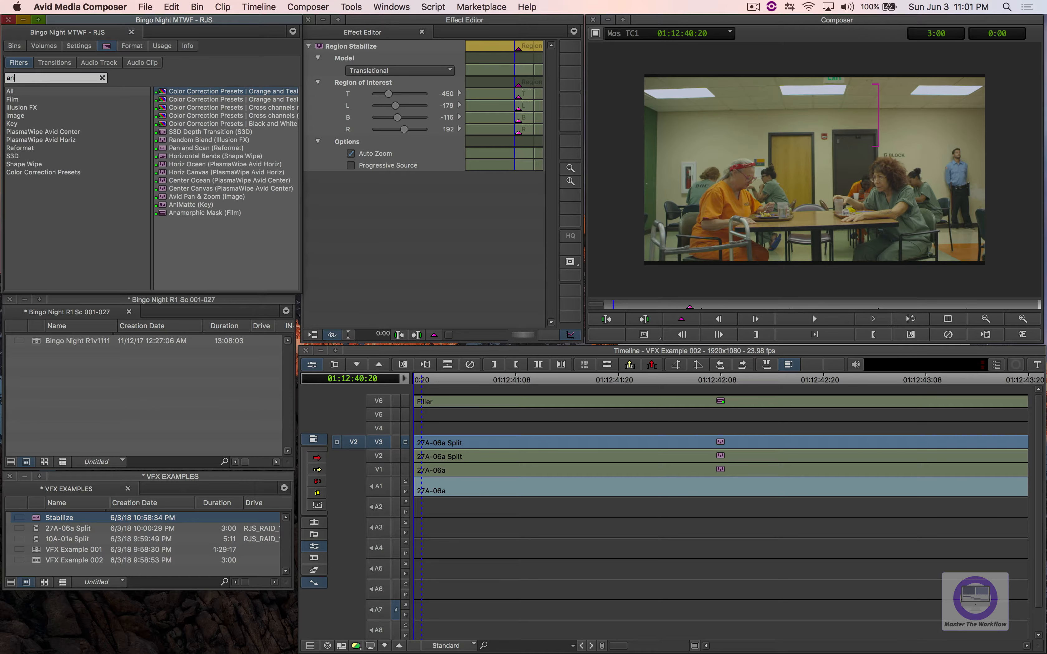
pyautogui.write('animatte')
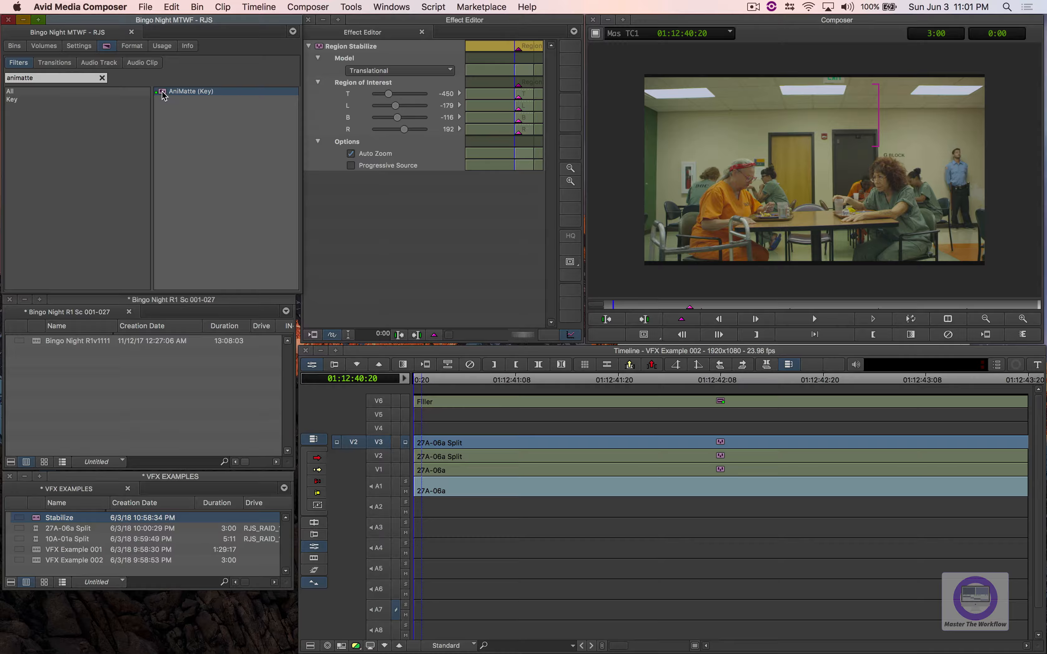
pyautogui.moveTo(162, 95); pyautogui.dragTo(453, 444)
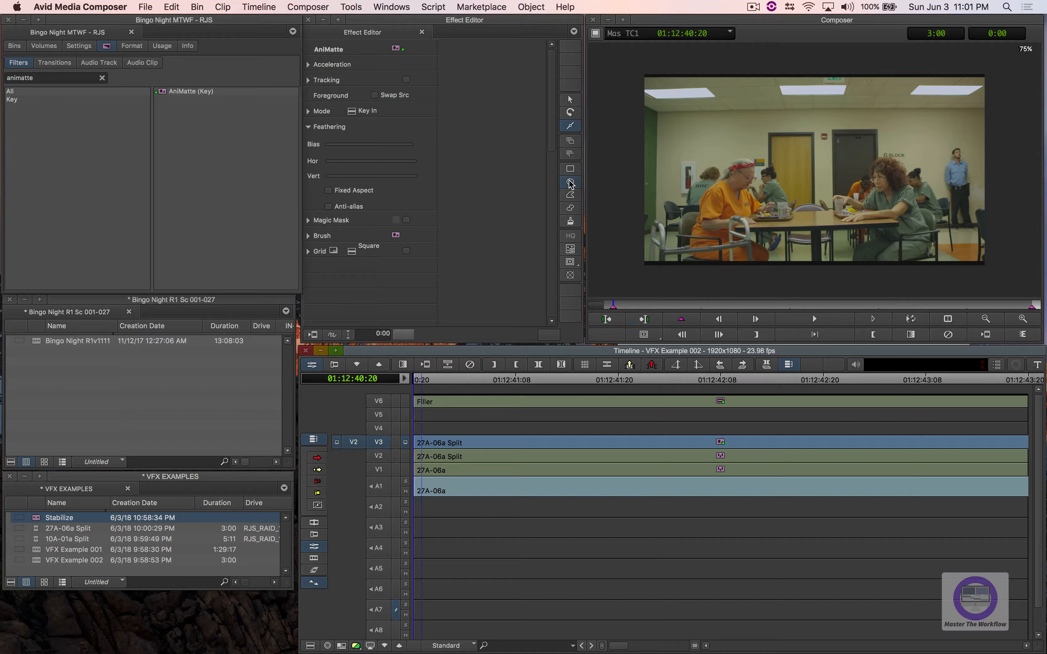
# Step: Draw a closed AniMatte polygon around the orange-clad woman's half of the frame, running its inner edge between the doors and across the table
pyautogui.click(570, 198)
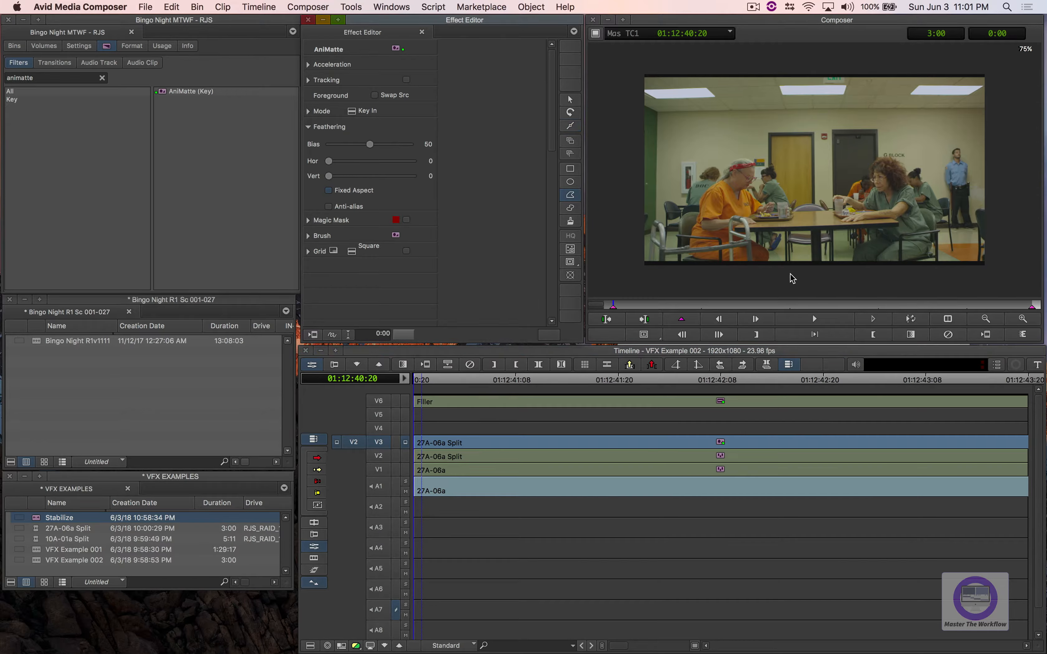
pyautogui.click(821, 271)
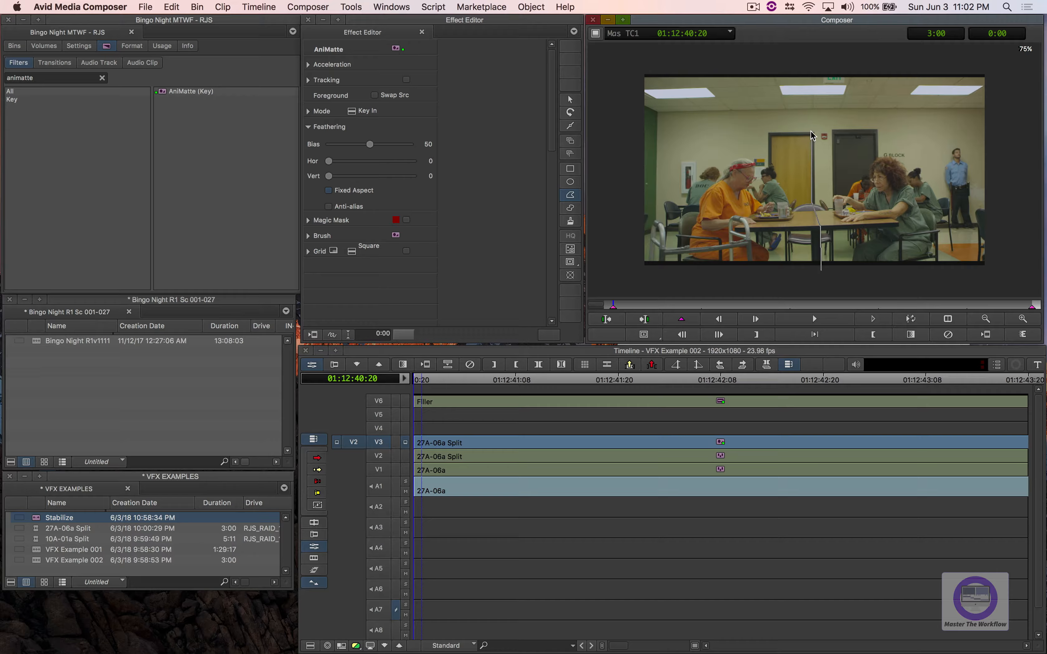
pyautogui.click(786, 109)
pyautogui.click(773, 66)
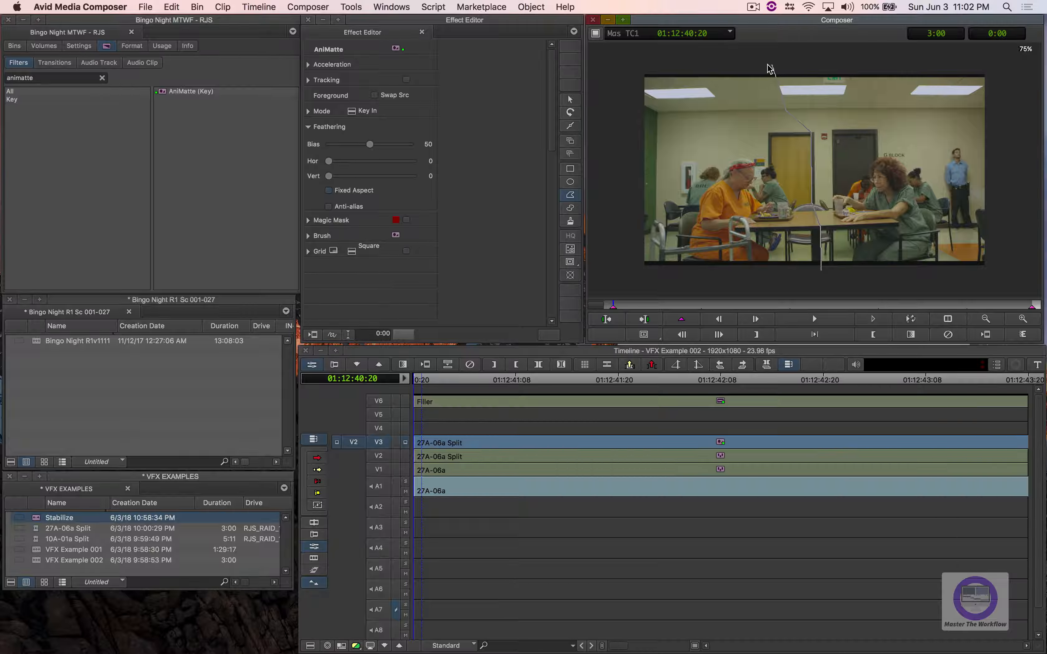
pyautogui.click(627, 66)
pyautogui.click(633, 272)
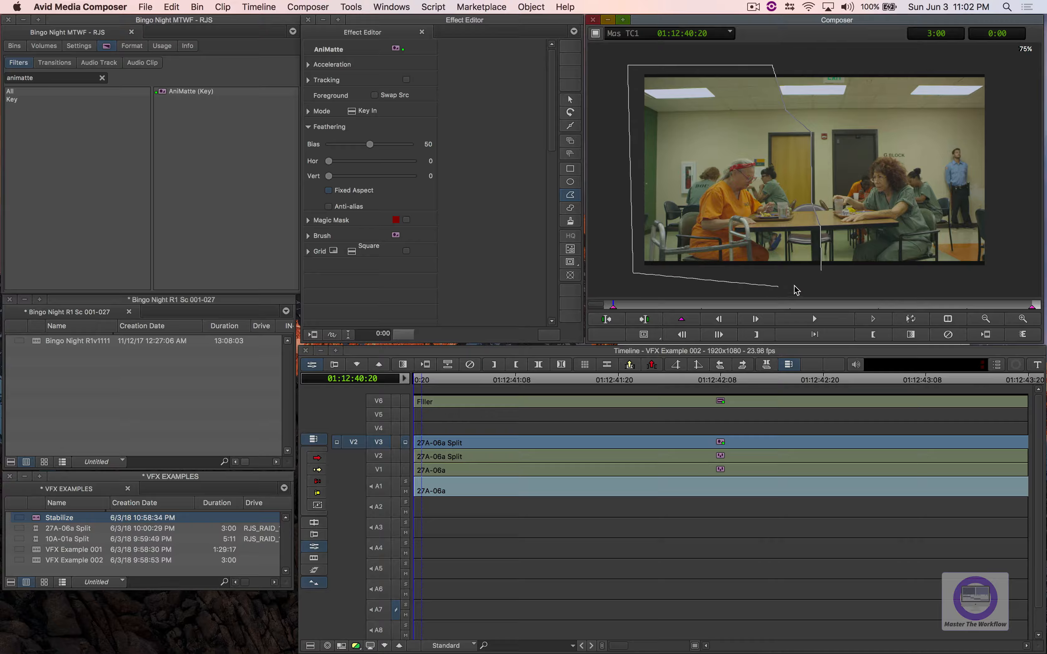
pyautogui.click(821, 272)
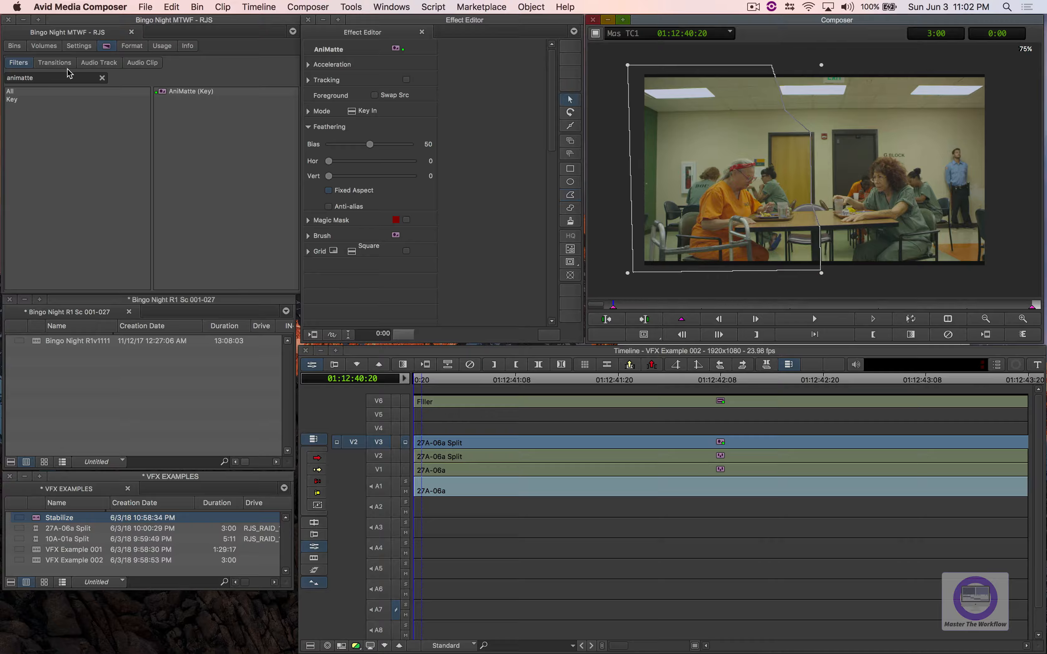
# Step: Open the nest of the V3 clip, apply the Paint Effect to the 27A-06a Split clip on track 1.2 and make that track active
pyautogui.click(53, 78)
pyautogui.press('super+a')
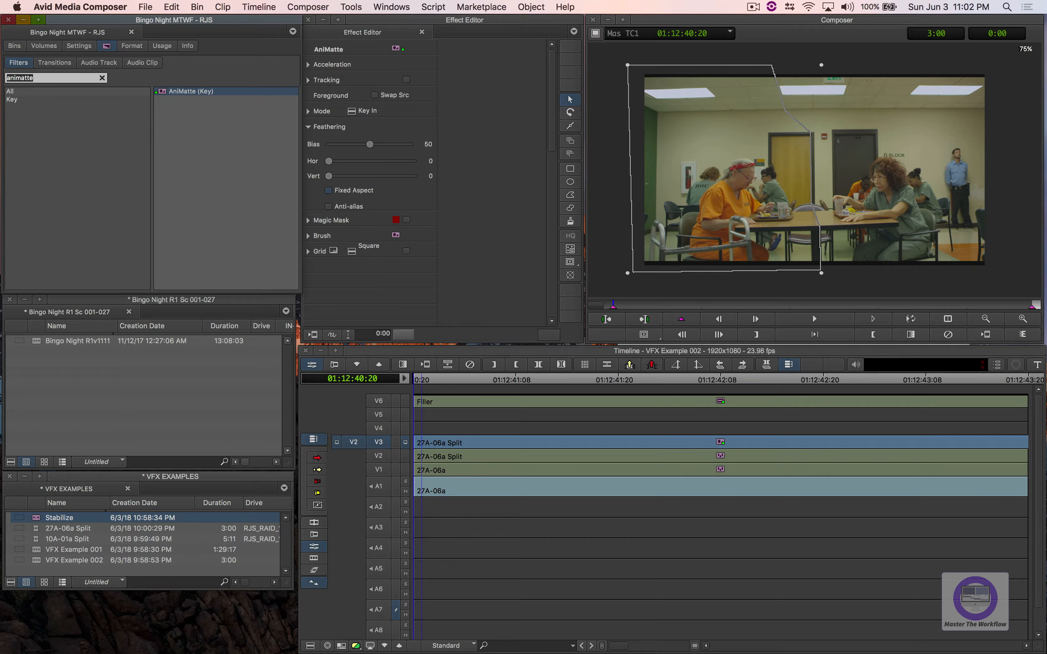
pyautogui.write('paint')
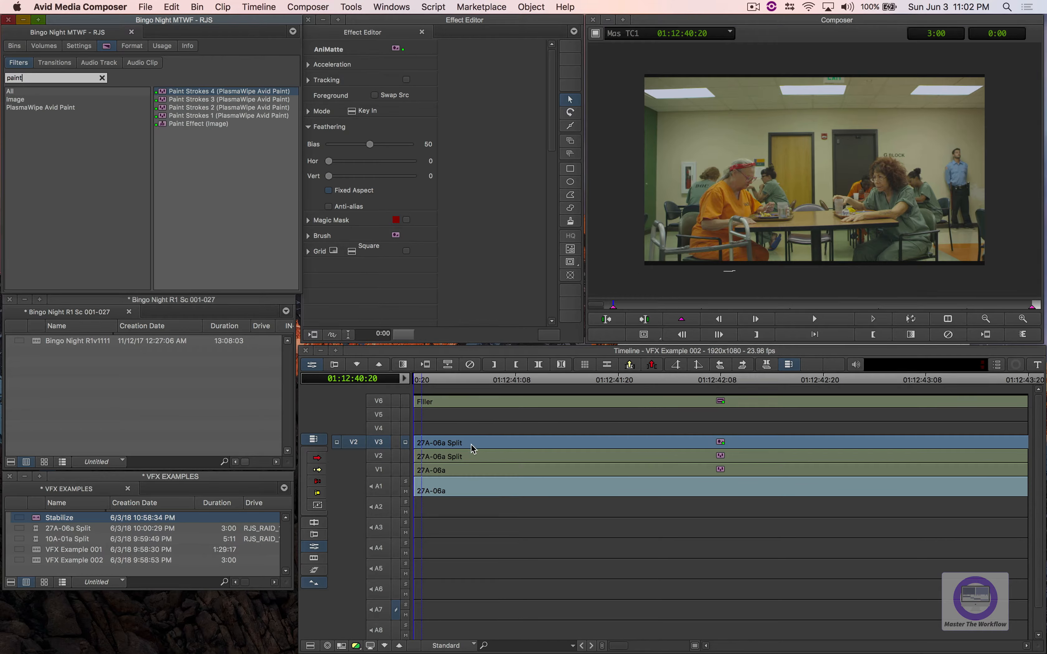
pyautogui.click(423, 447)
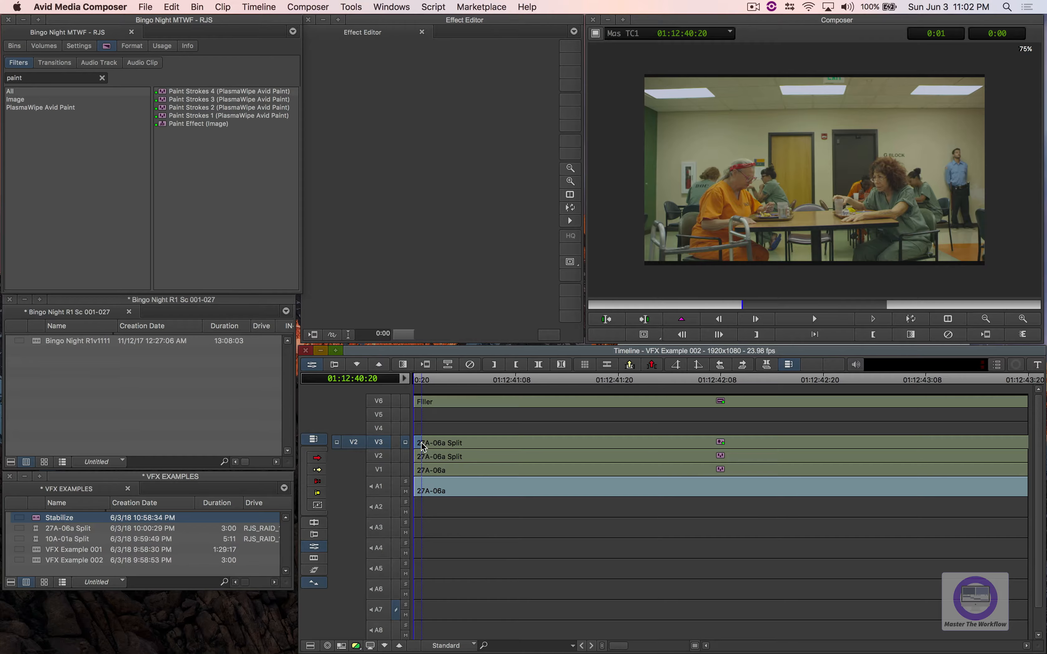
pyautogui.doubleClick(439, 445)
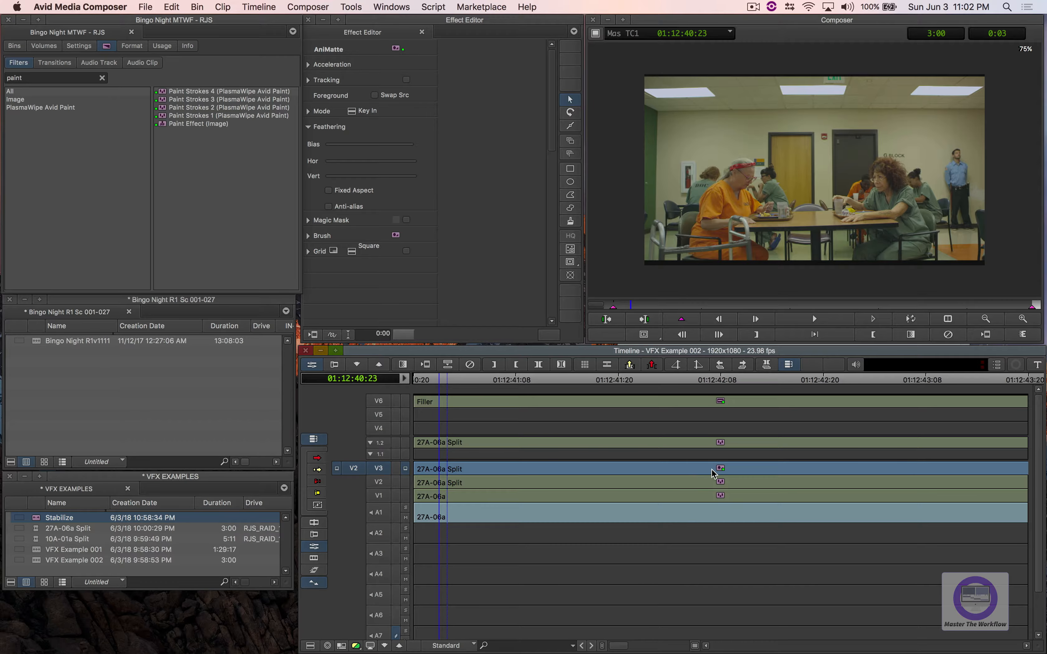
pyautogui.click(170, 124)
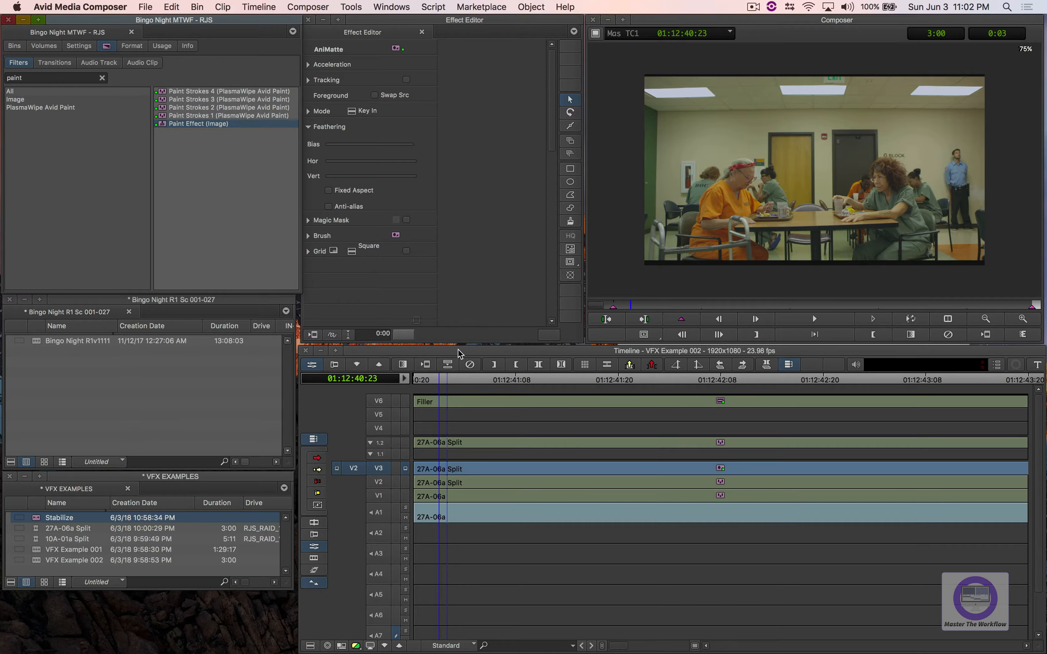
pyautogui.moveTo(593, 448); pyautogui.dragTo(614, 444)
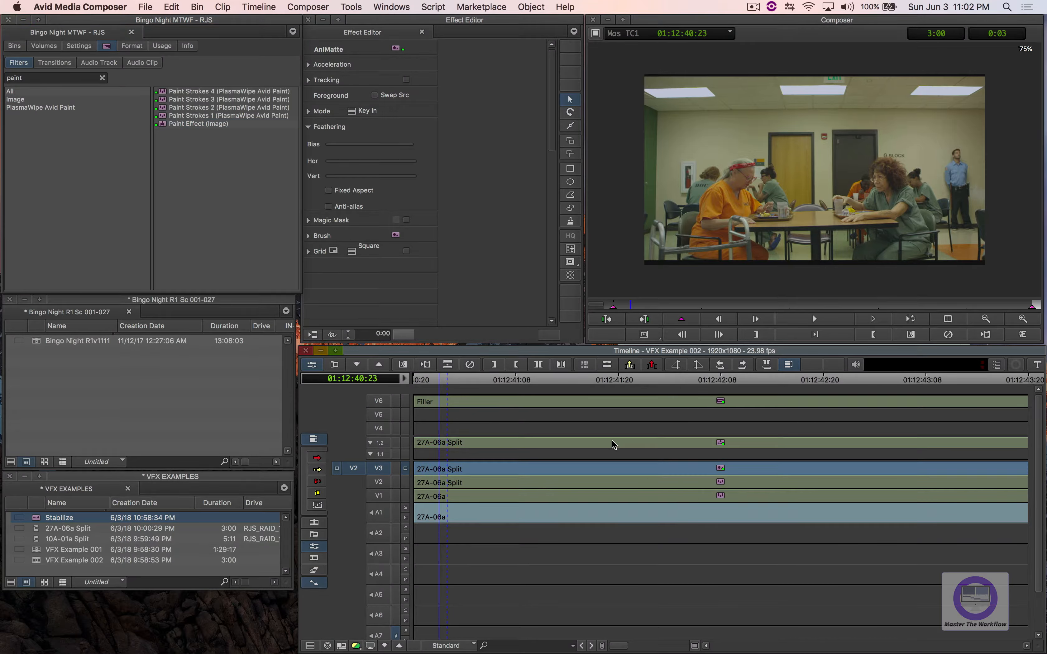
pyautogui.press('shift+super+a')
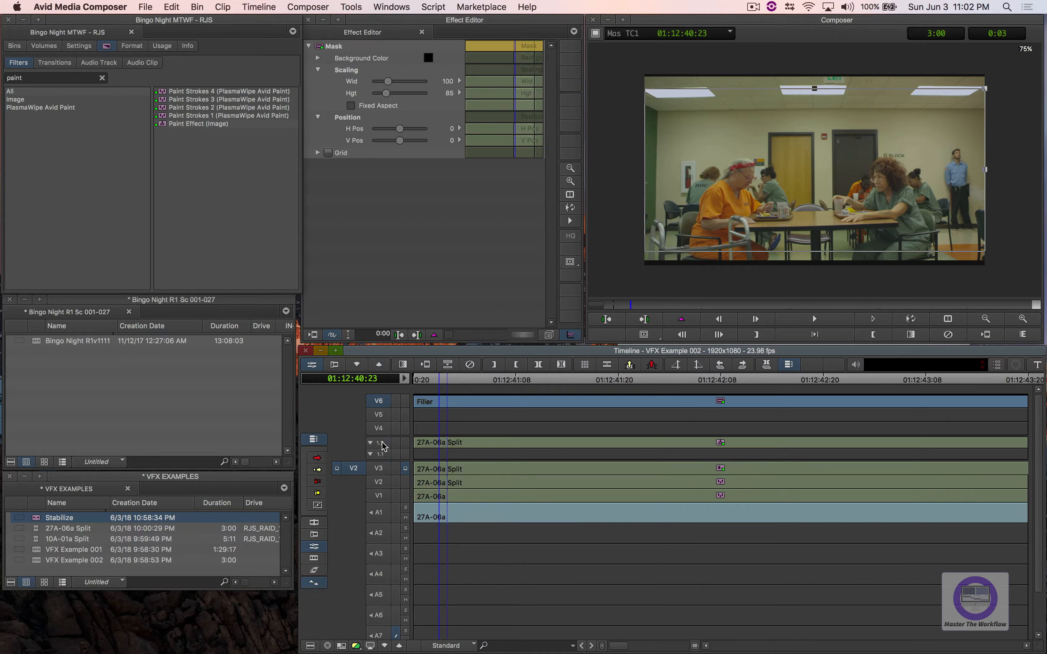
pyautogui.click(383, 446)
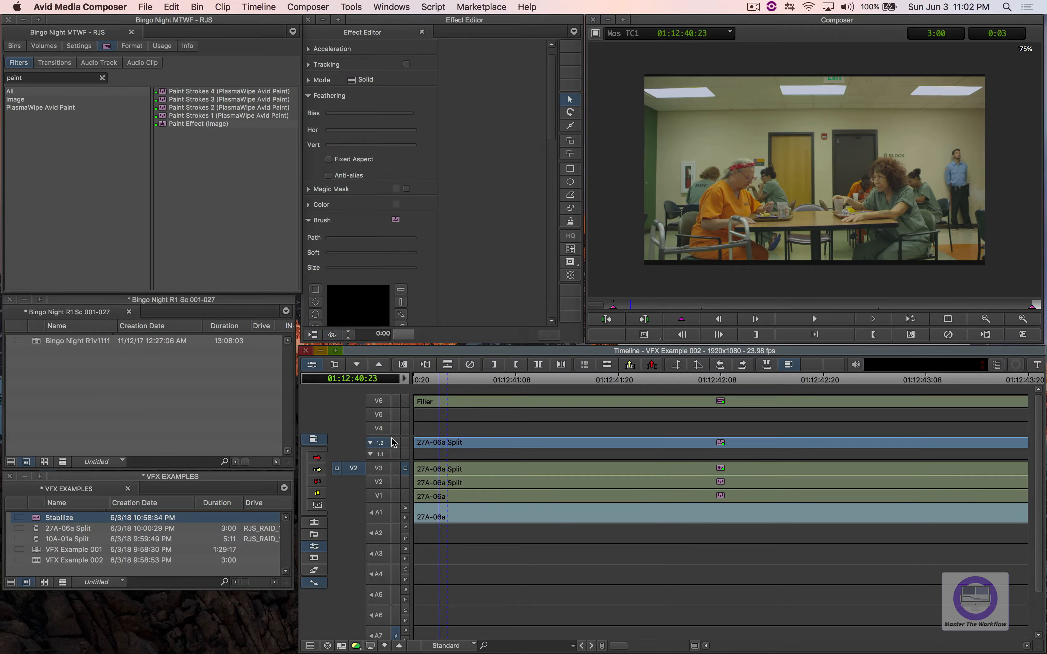
# Step: Draw a solid rectangle covering the whole frame in the track 1.2 Paint Effect and colour it black with Sat 0 and Lum 0
pyautogui.click(570, 169)
pyautogui.moveTo(625, 61)
pyautogui.mouseDown()
pyautogui.moveTo(658, 119)
pyautogui.moveTo(982, 282)
pyautogui.moveTo(1009, 279)
pyautogui.mouseUp()
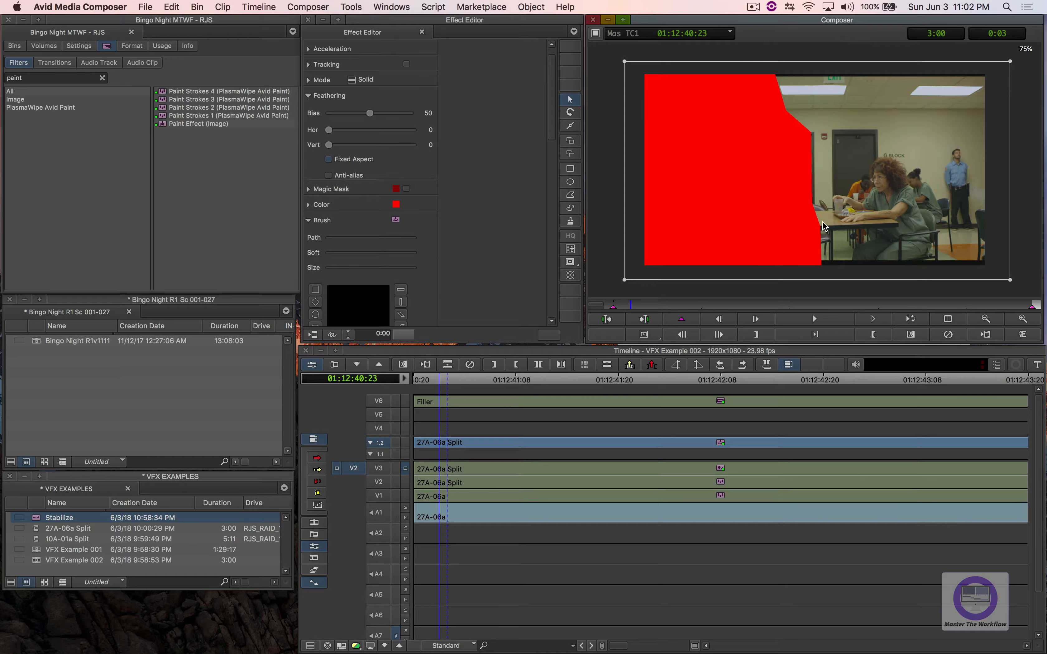
pyautogui.click(307, 205)
pyautogui.moveTo(413, 237); pyautogui.dragTo(309, 235)
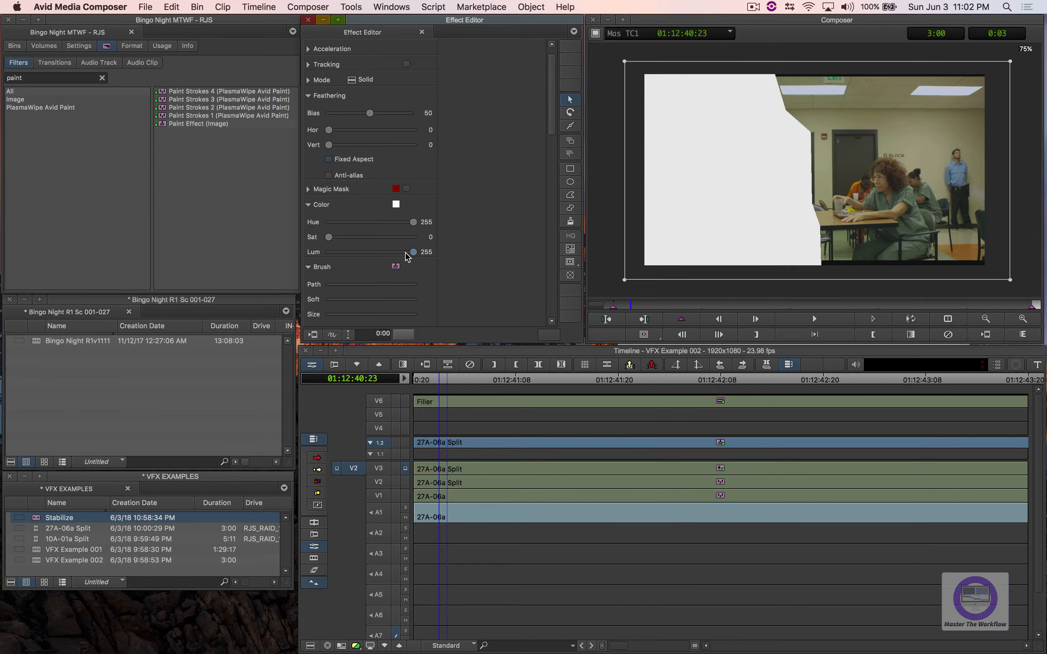
pyautogui.moveTo(407, 255); pyautogui.dragTo(303, 247)
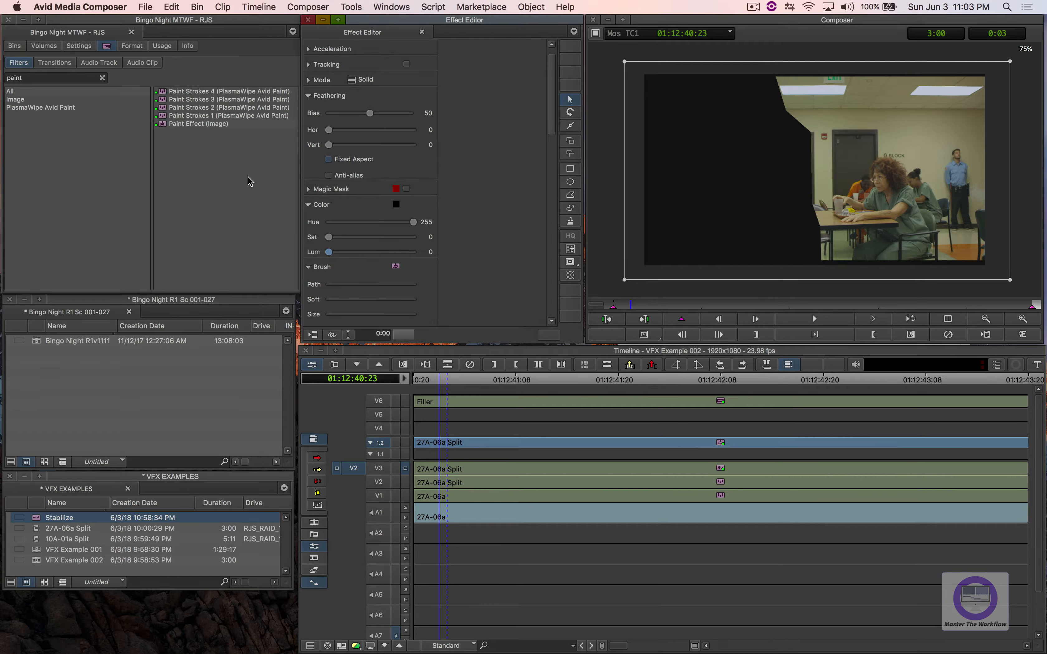
# Step: Copy the Paint Effect onto the nested filler on track 1.1 and turn its rectangle white with Lum 255
pyautogui.moveTo(550, 75); pyautogui.dragTo(545, 57)
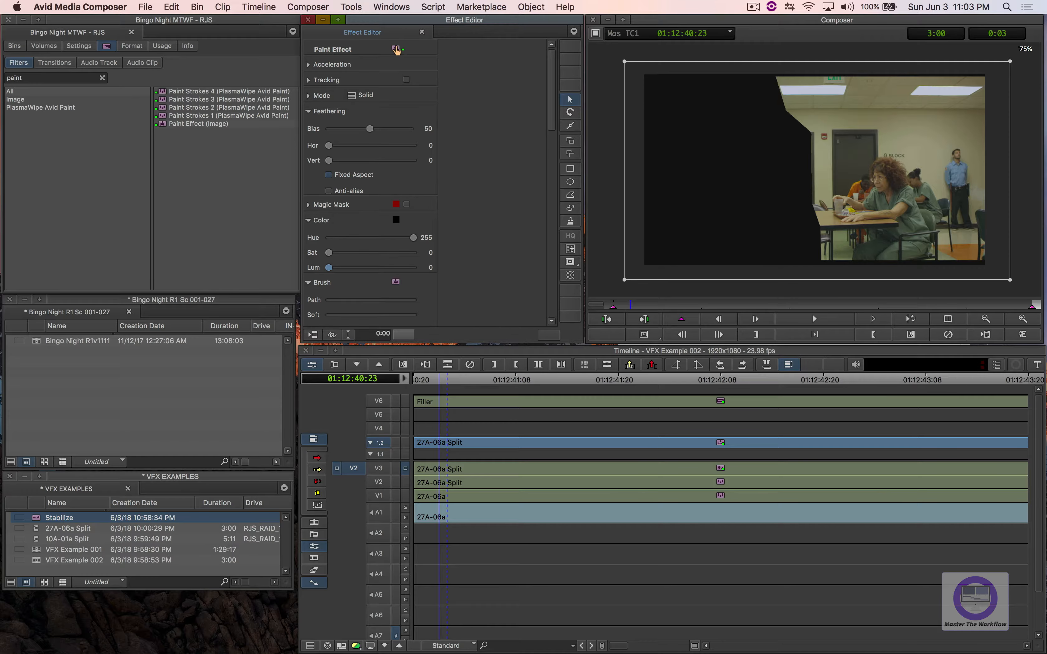
pyautogui.click(450, 454)
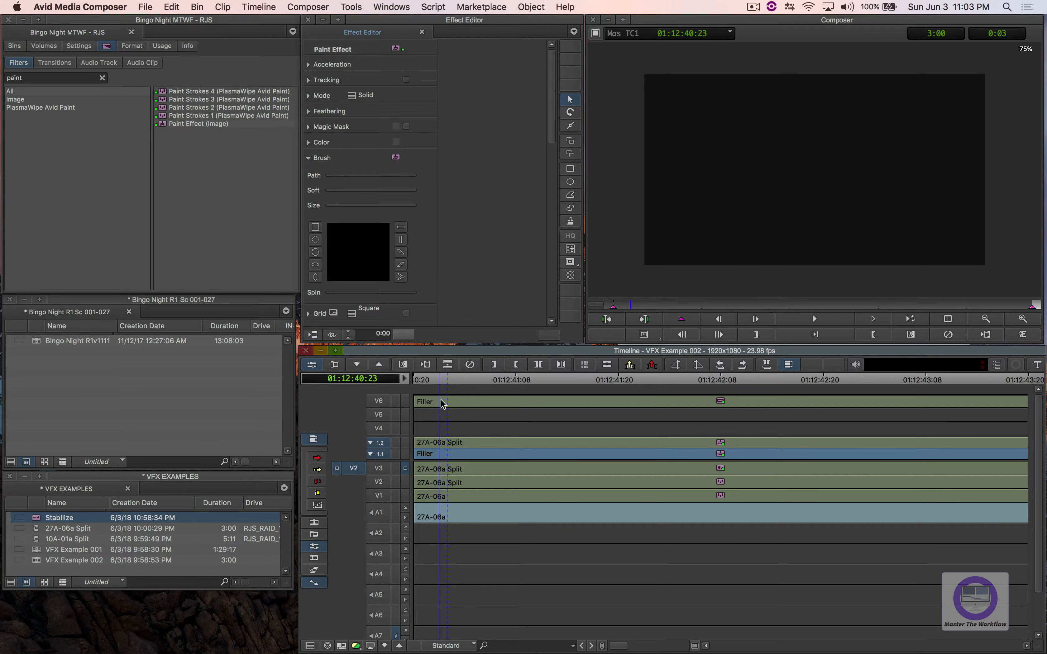
pyautogui.click(806, 203)
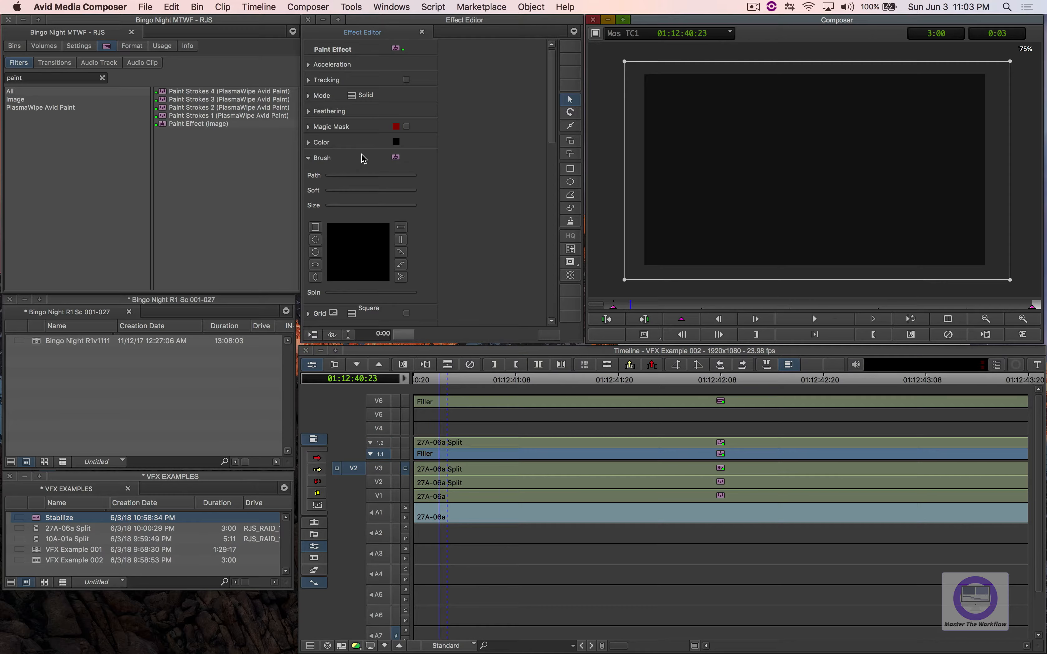
pyautogui.click(317, 146)
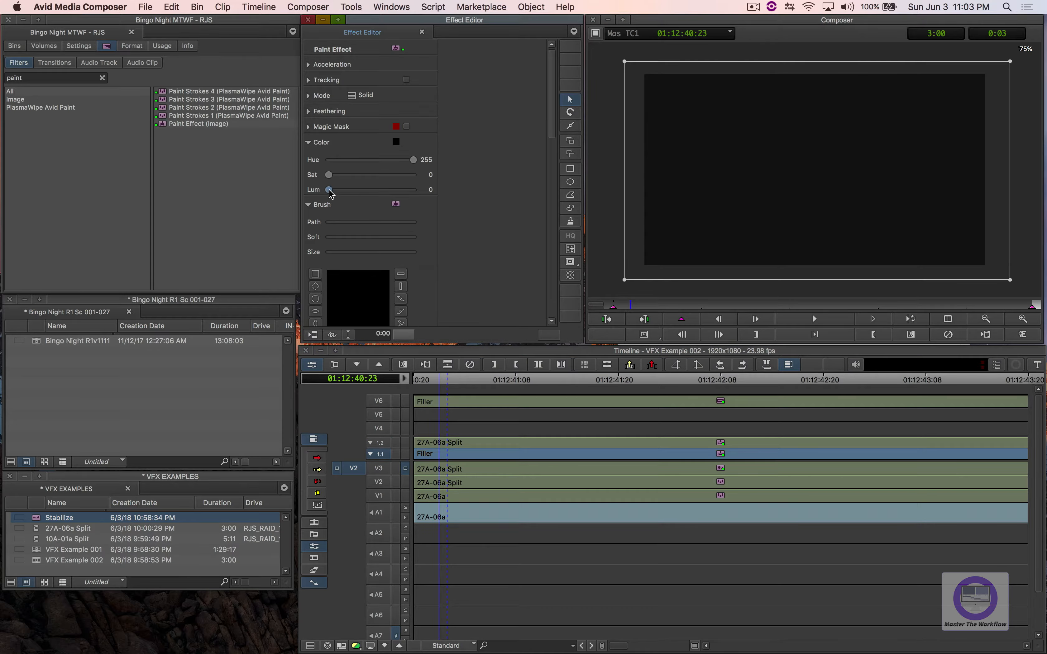
pyautogui.moveTo(328, 191); pyautogui.dragTo(482, 200)
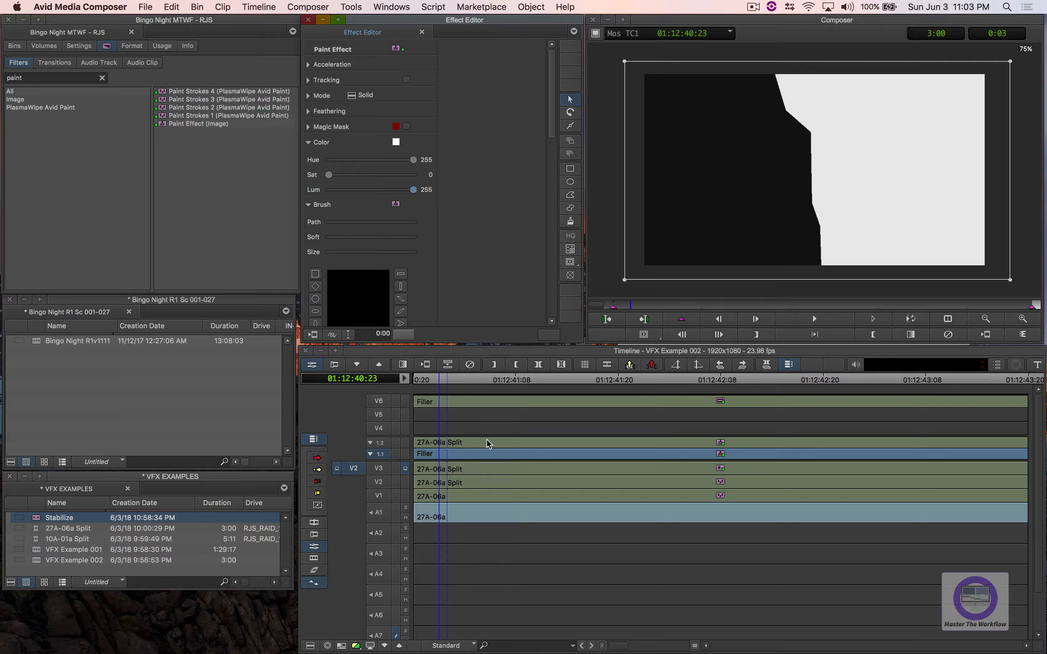
# Step: Close the nest and add the Matte Key effect on top of the AniMatte on the V3 clip
pyautogui.click(462, 472)
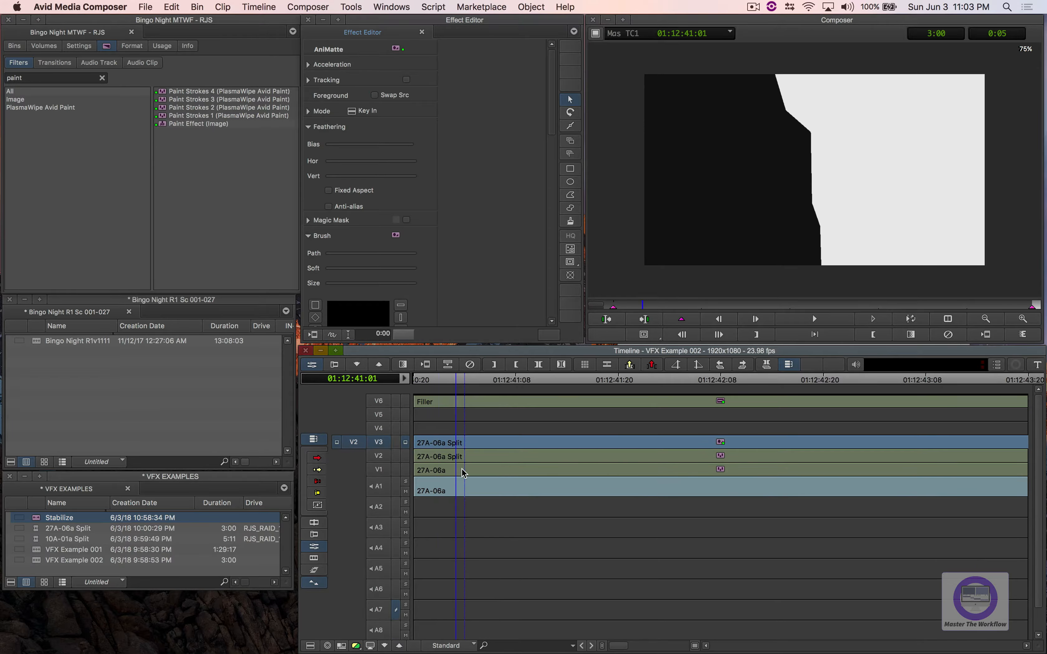
pyautogui.click(44, 77)
pyautogui.press('super+a')
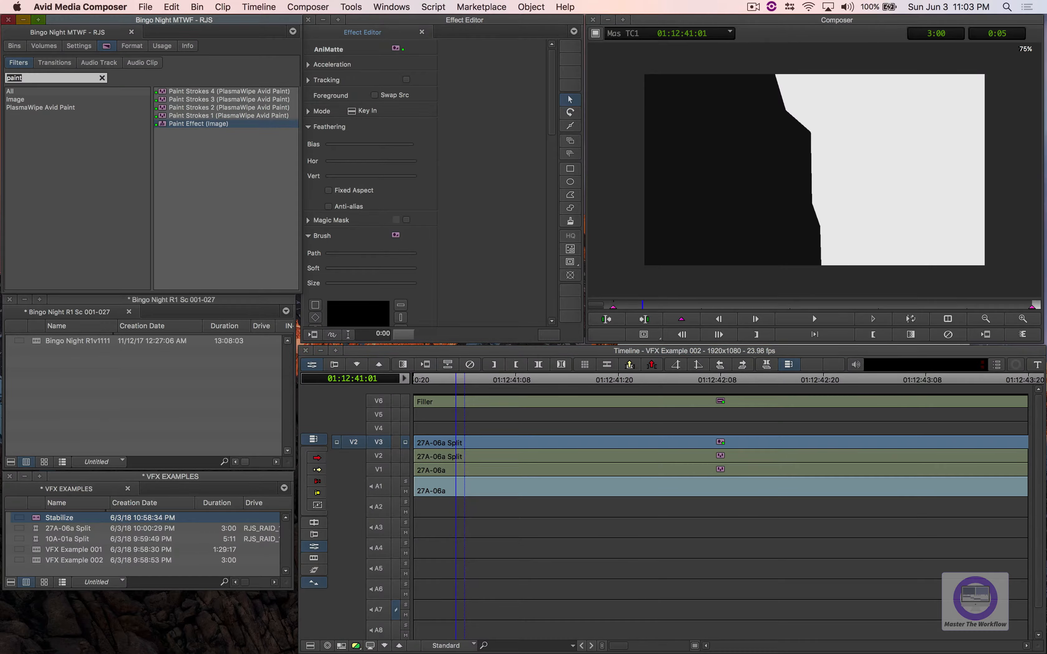
pyautogui.write('mat')
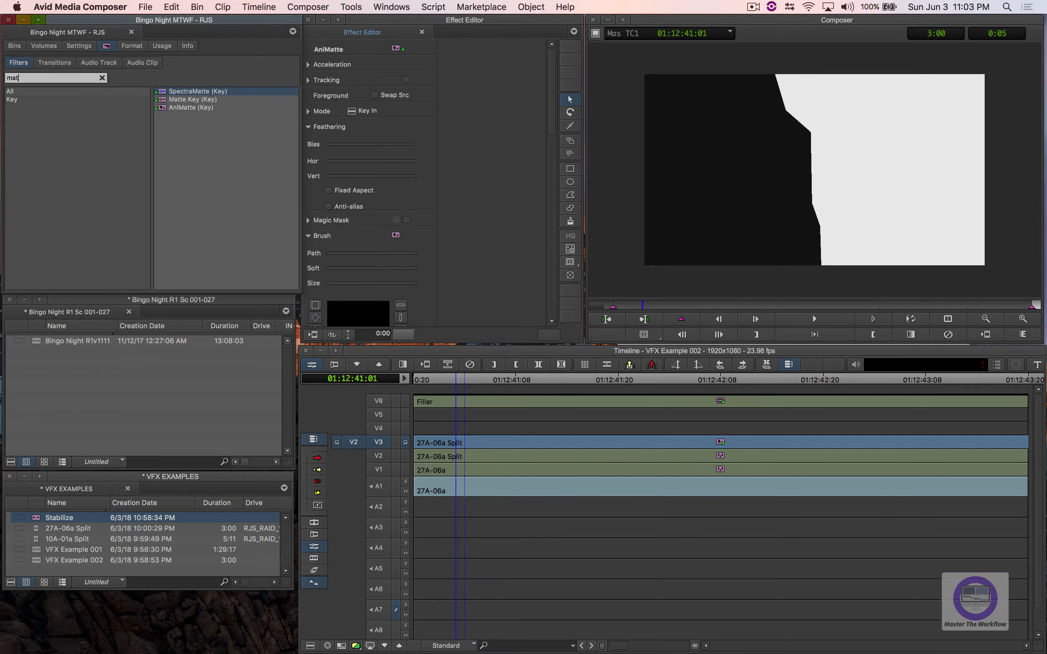
pyautogui.click(187, 99)
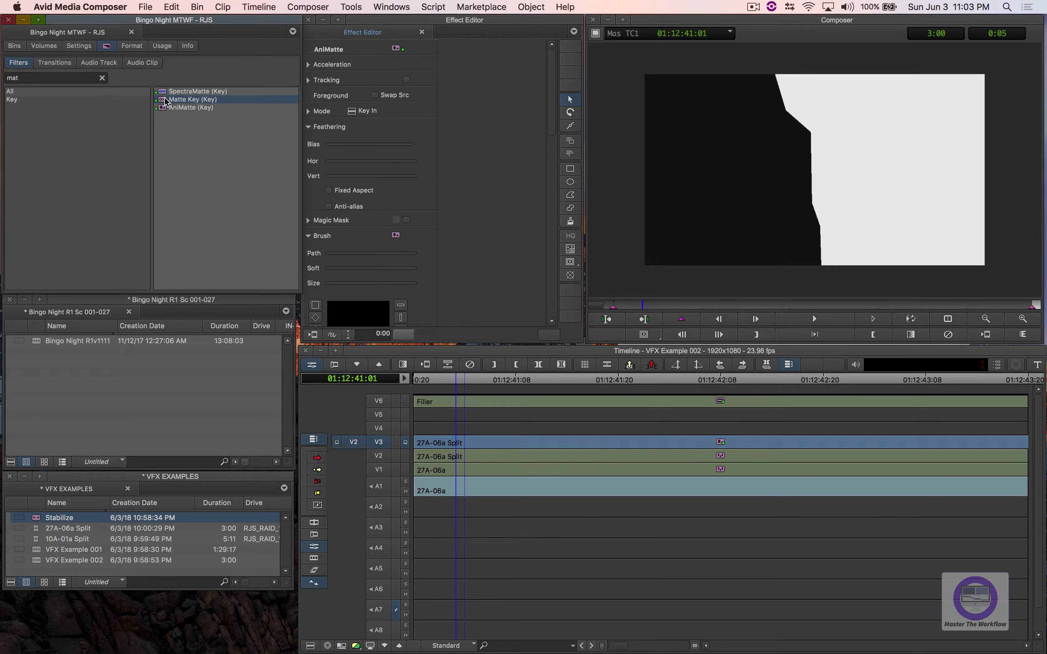
pyautogui.moveTo(165, 102); pyautogui.dragTo(472, 441)
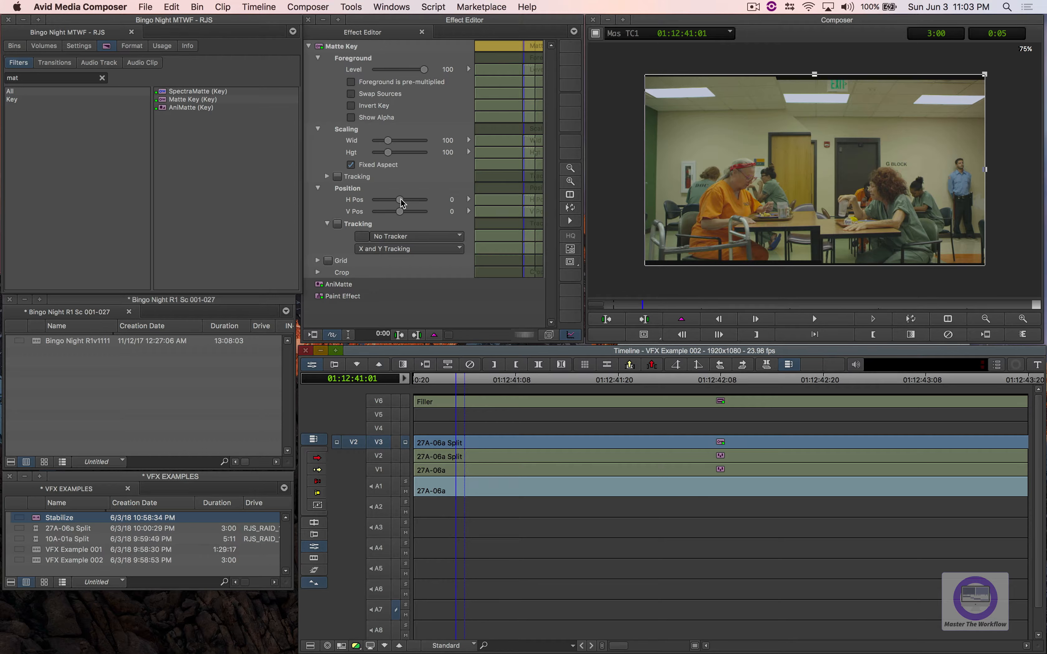
# Step: Set the Matte Key position to H Pos 10 and V Pos 40, and open the nest of the V3 clip
pyautogui.click(401, 212)
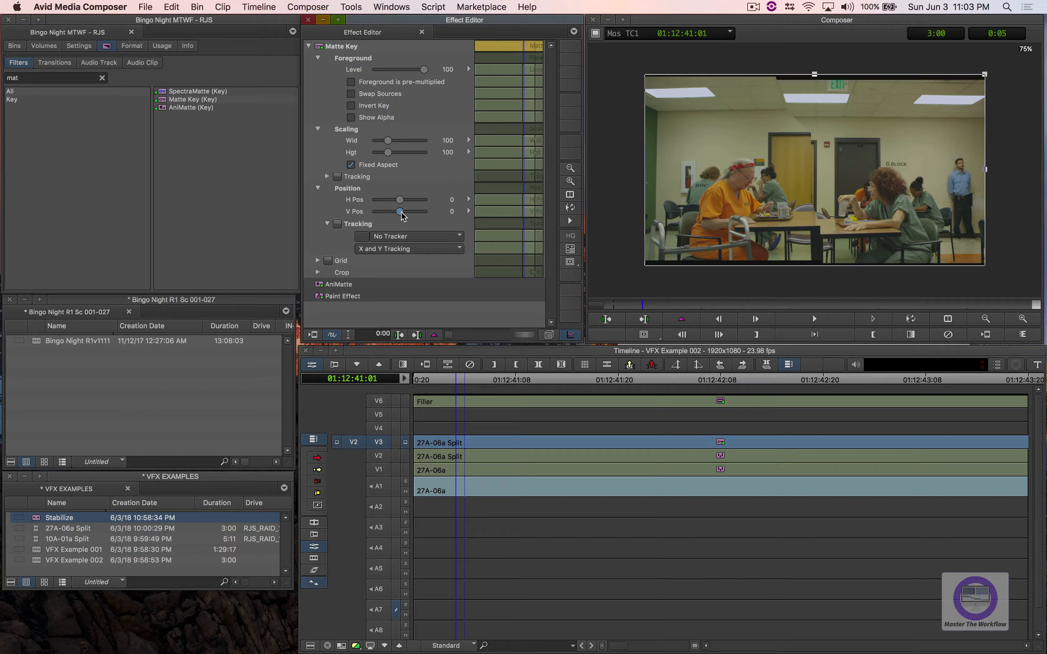
pyautogui.moveTo(402, 214); pyautogui.dragTo(401, 215)
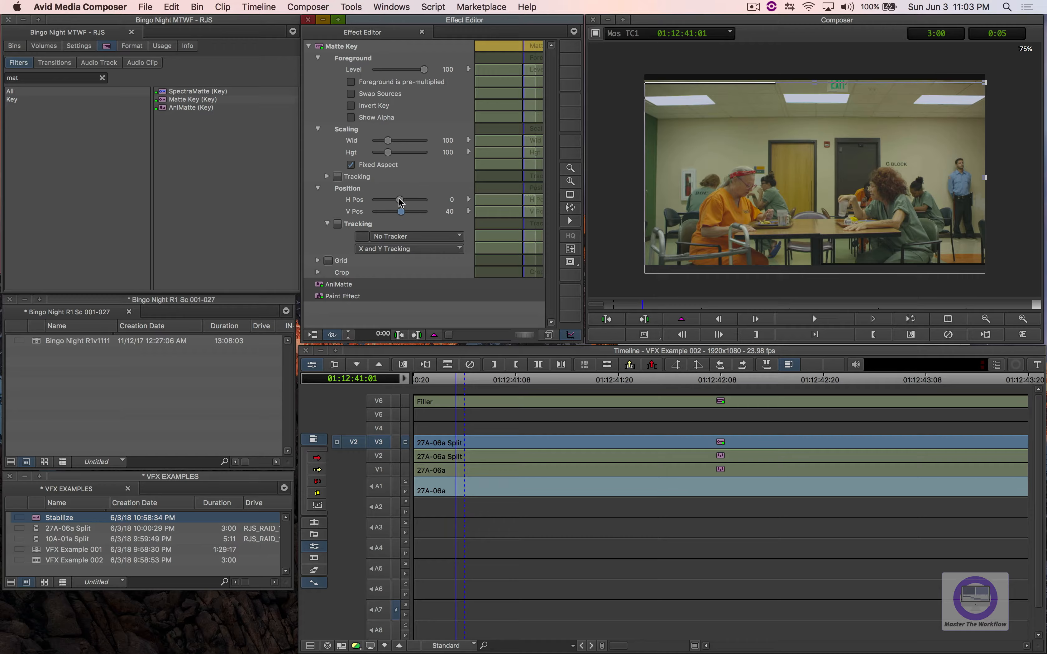
pyautogui.moveTo(400, 201); pyautogui.dragTo(400, 202)
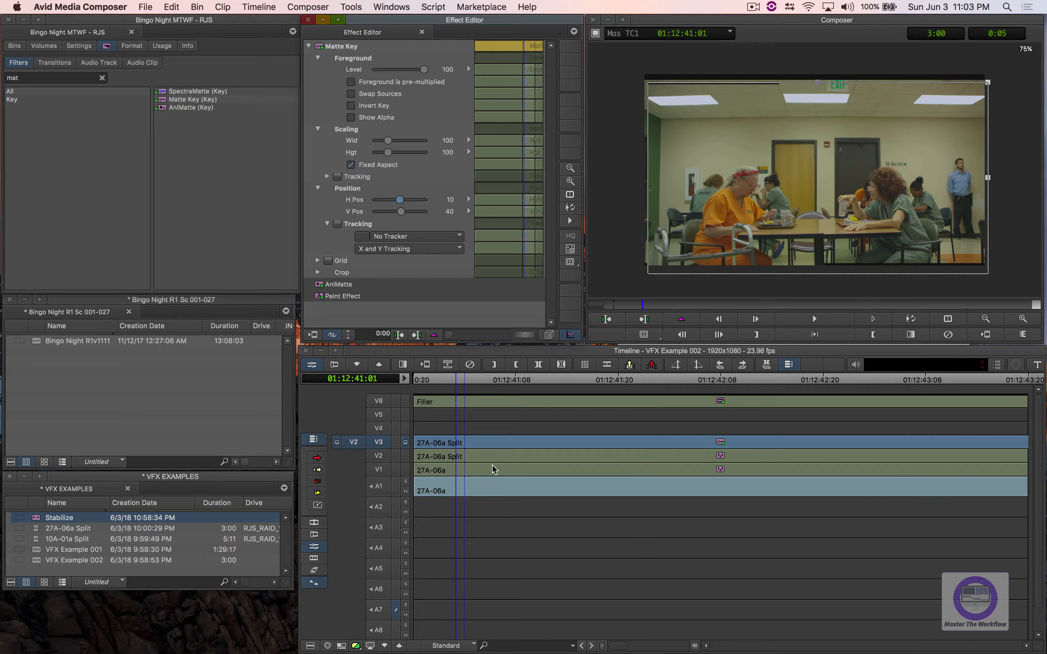
pyautogui.doubleClick(468, 440)
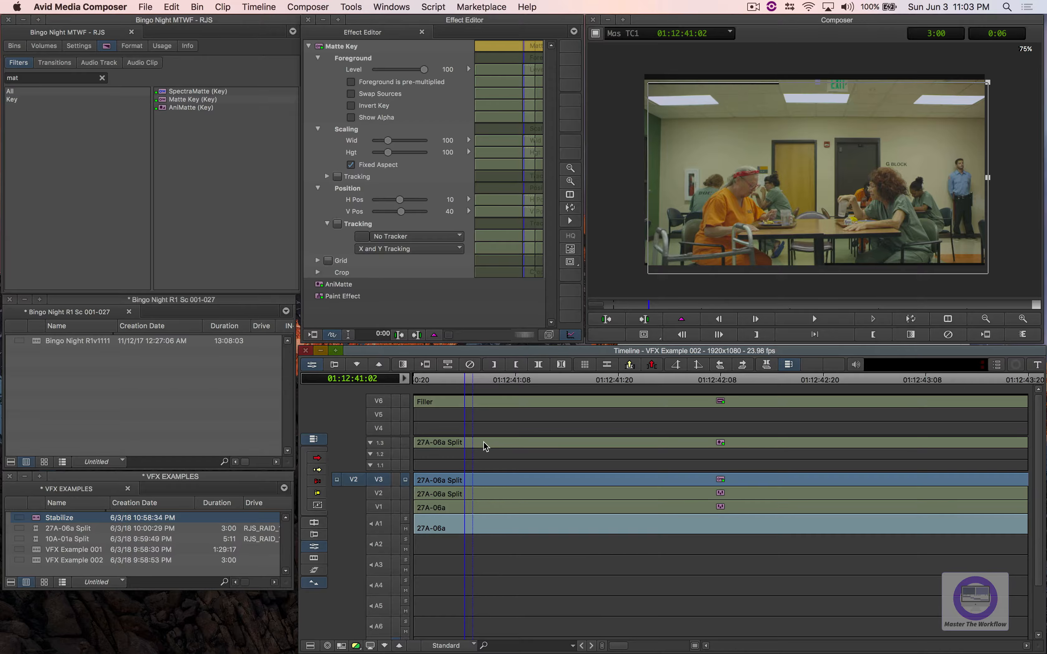
# Step: Lower the AniMatte shape's two upper corner points on track 1.3 to the picture's upper edge and set Hor feathering to 3
pyautogui.click(480, 441)
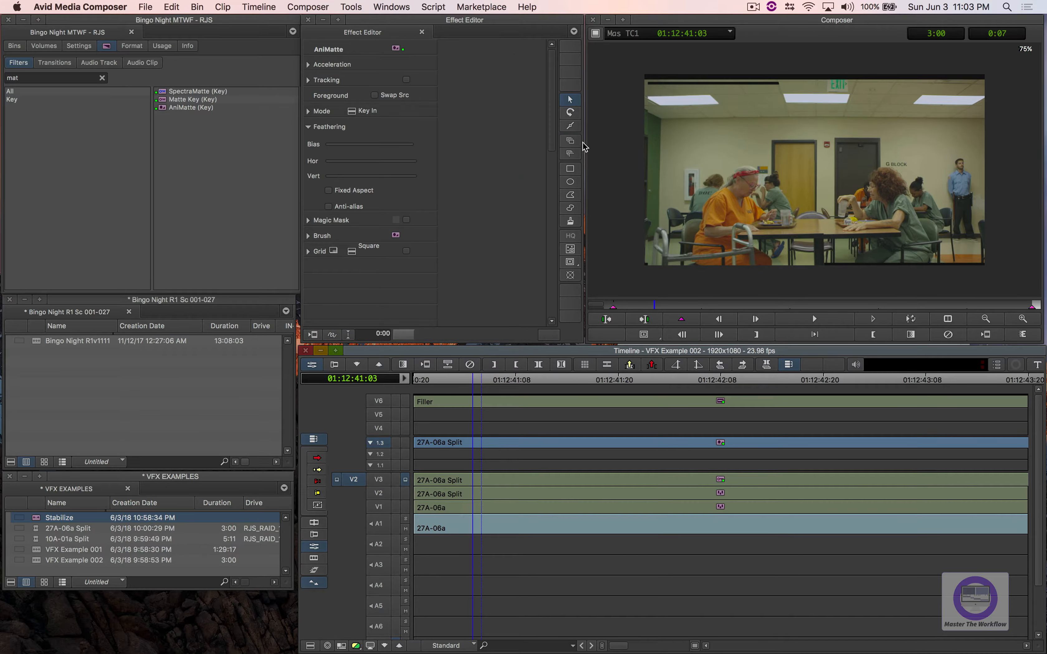
pyautogui.click(571, 128)
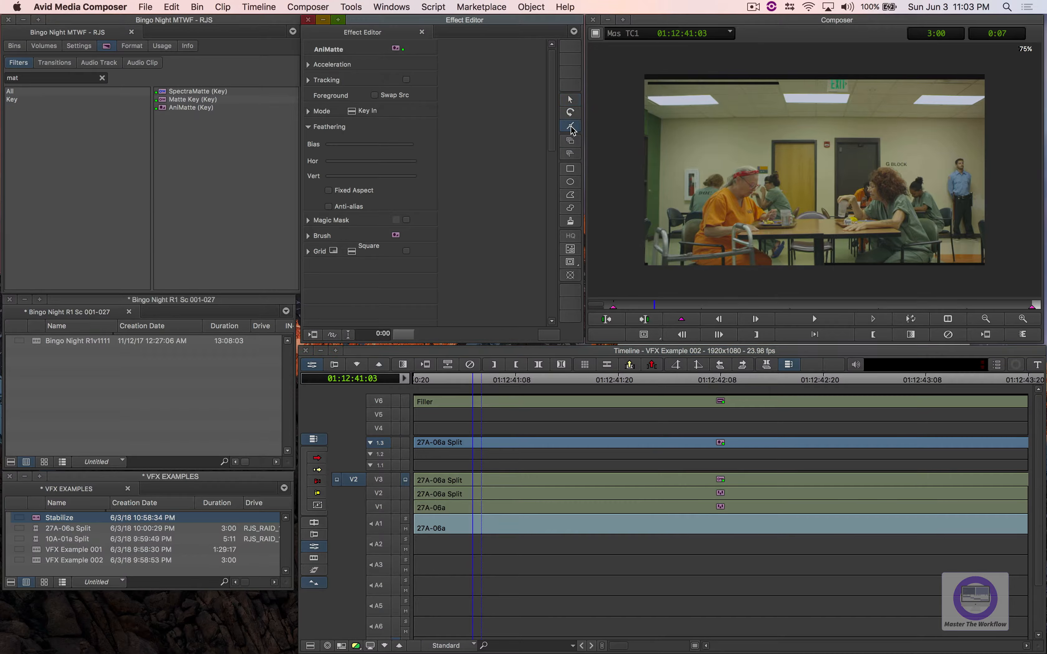
pyautogui.click(571, 100)
pyautogui.click(754, 137)
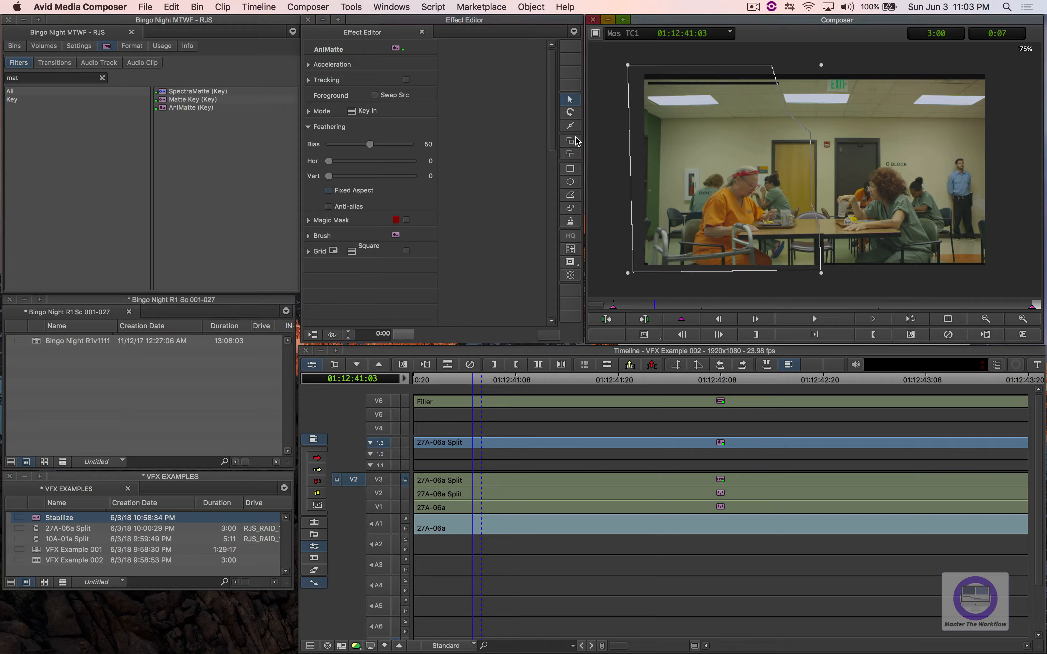
pyautogui.click(570, 126)
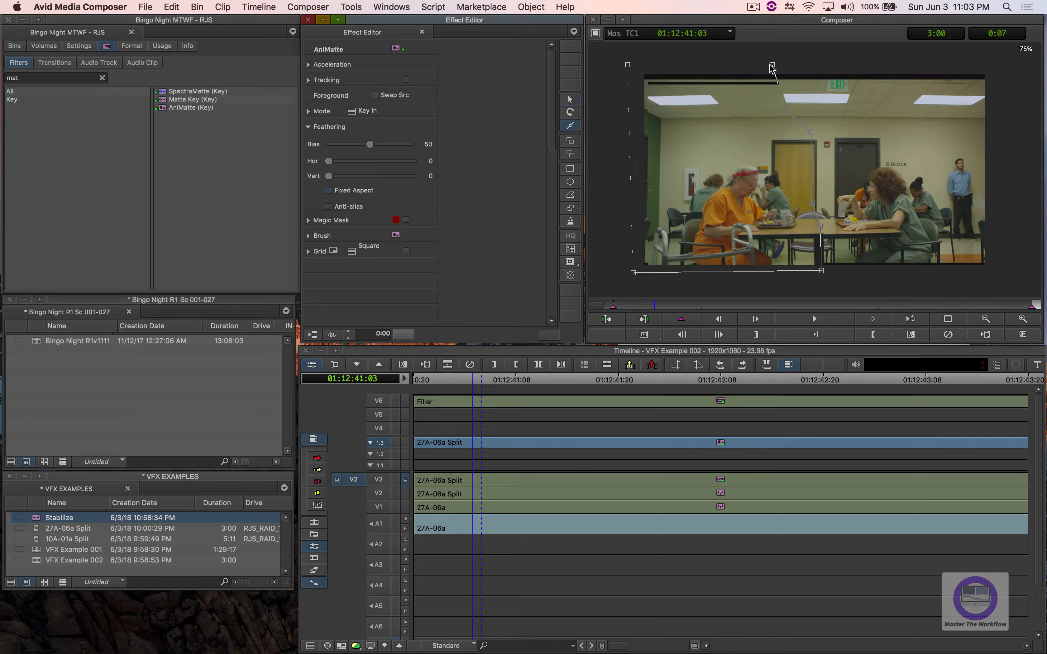
pyautogui.moveTo(772, 66); pyautogui.dragTo(776, 87)
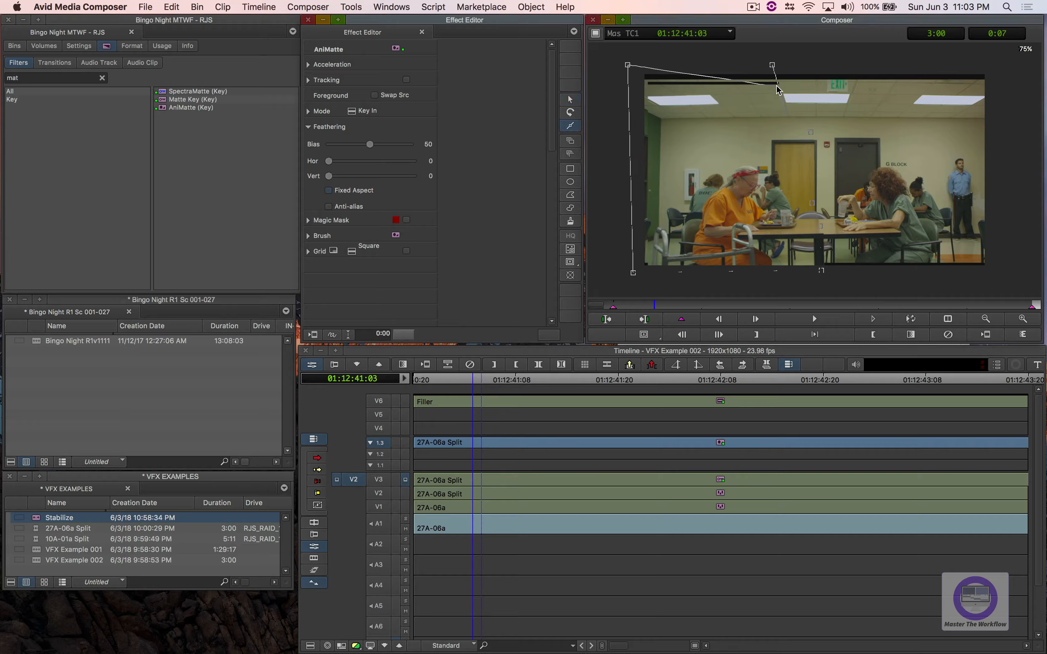
pyautogui.moveTo(628, 66); pyautogui.dragTo(627, 90)
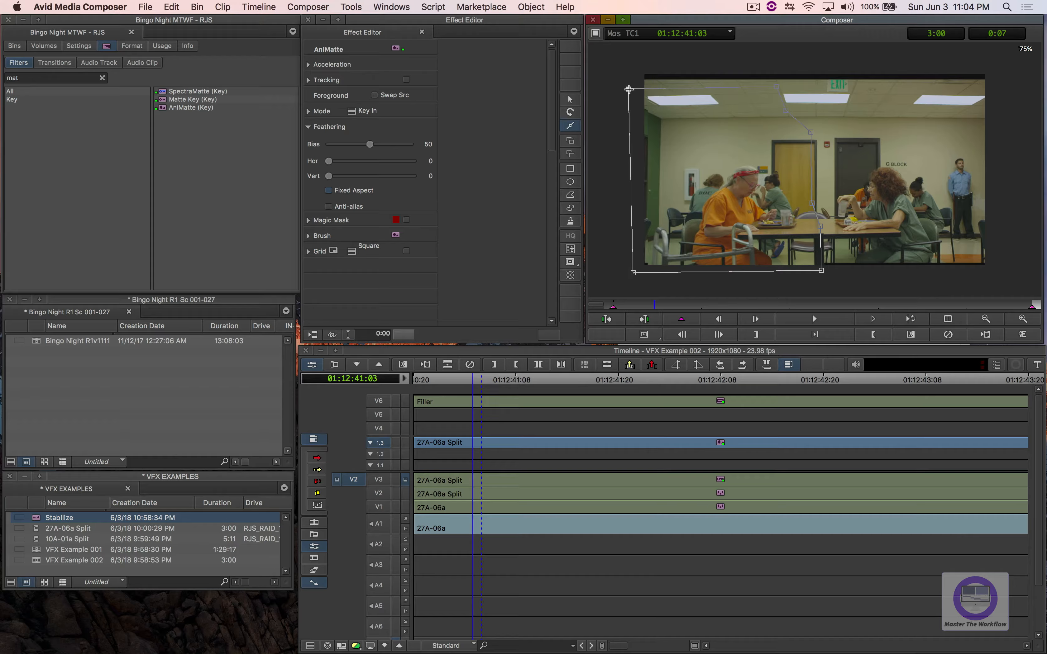
pyautogui.click(330, 189)
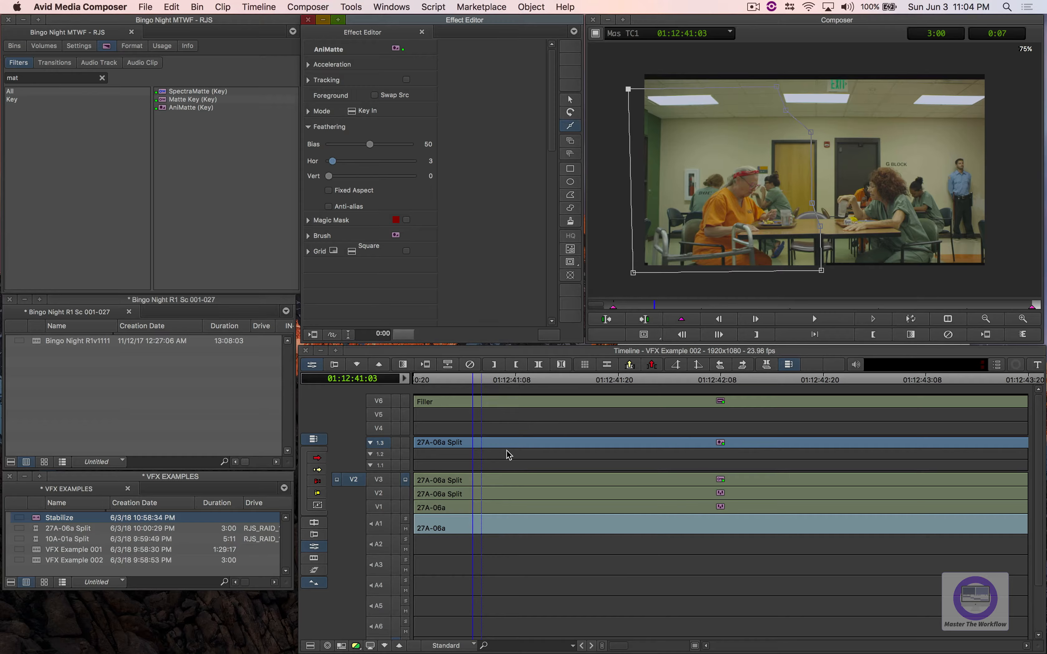
# Step: Set the Matte Key H Pos on the V3 clip to 13 and check the frame outside effect mode
pyautogui.click(491, 481)
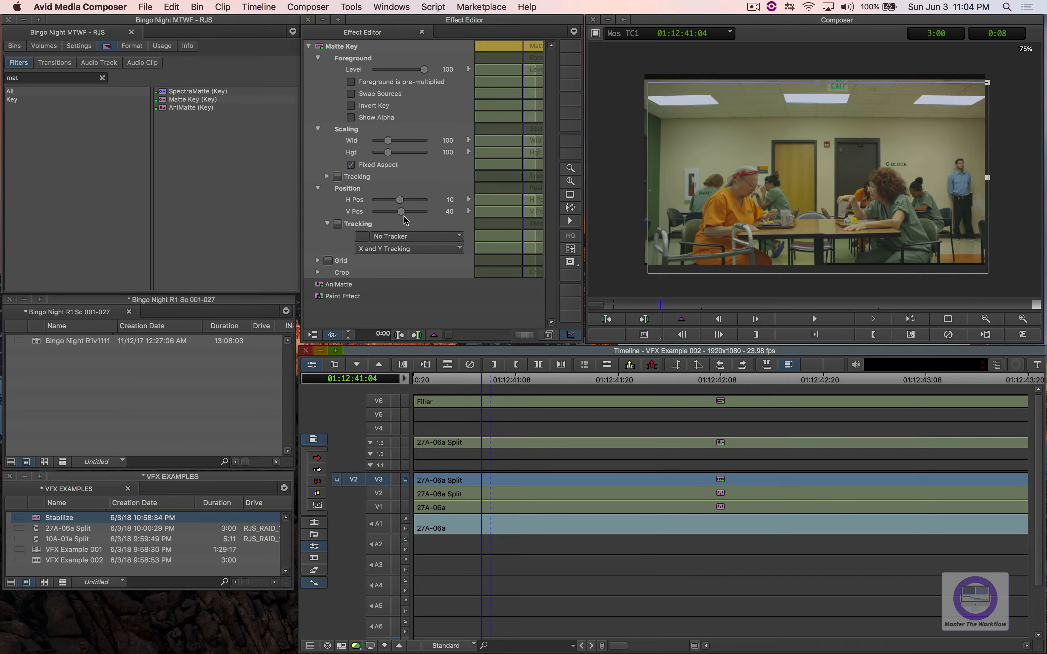
pyautogui.click(400, 200)
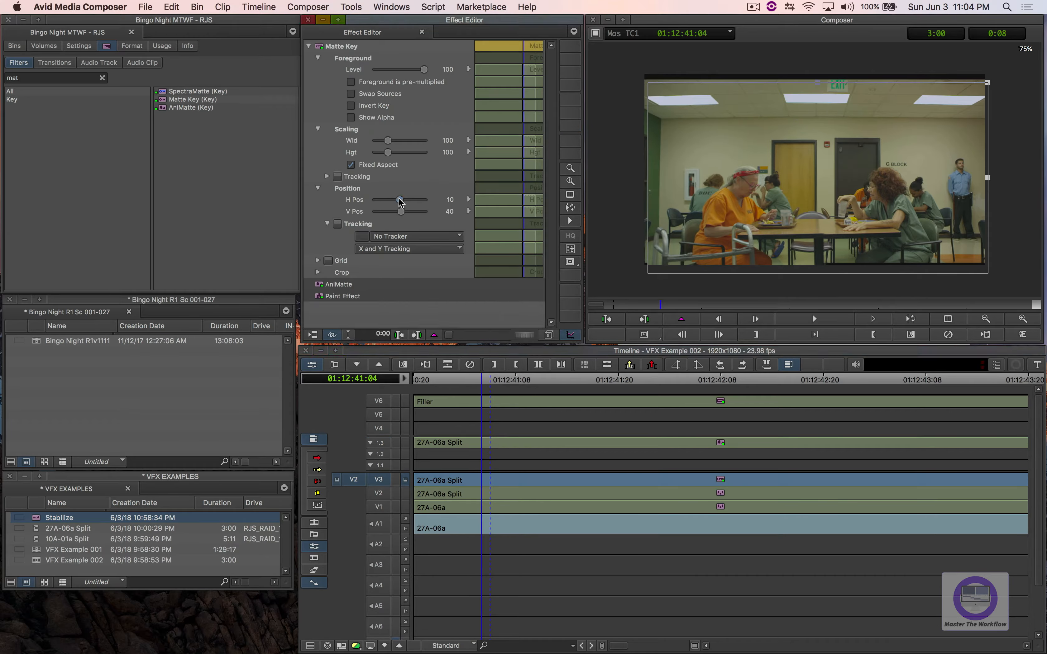
pyautogui.press('Right')
pyautogui.press('Right')
pyautogui.press('Right')
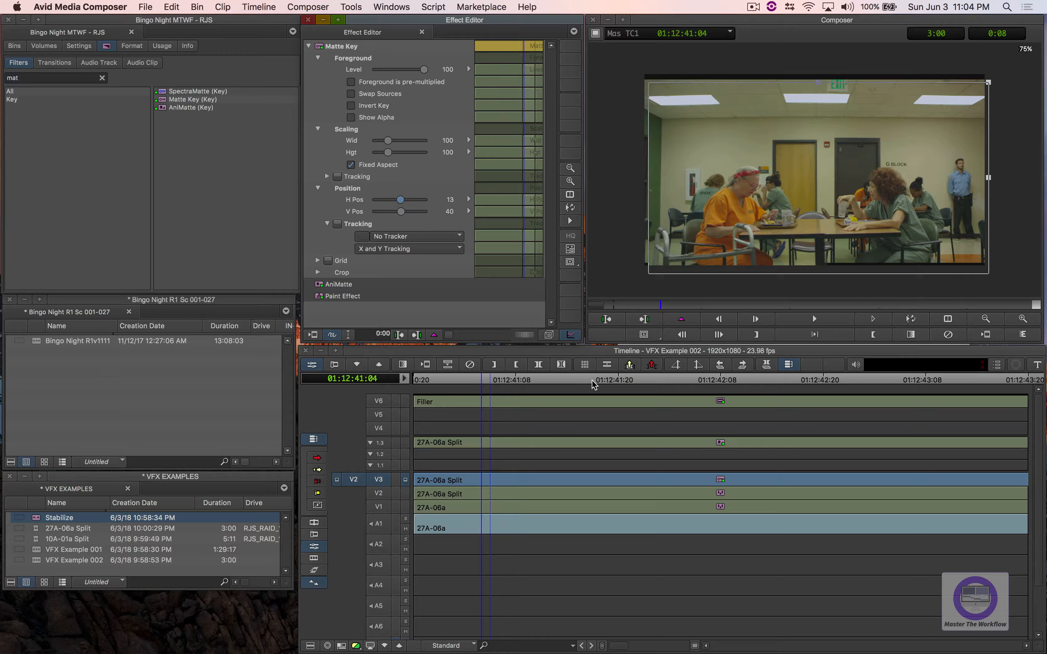
pyautogui.click(562, 350)
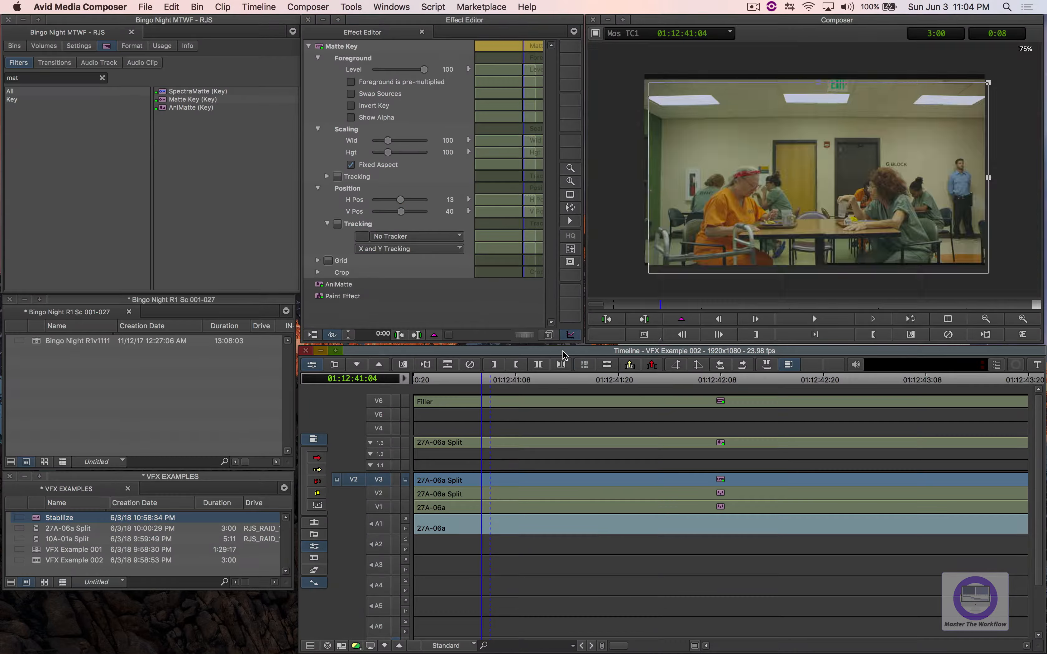
pyautogui.press('y')
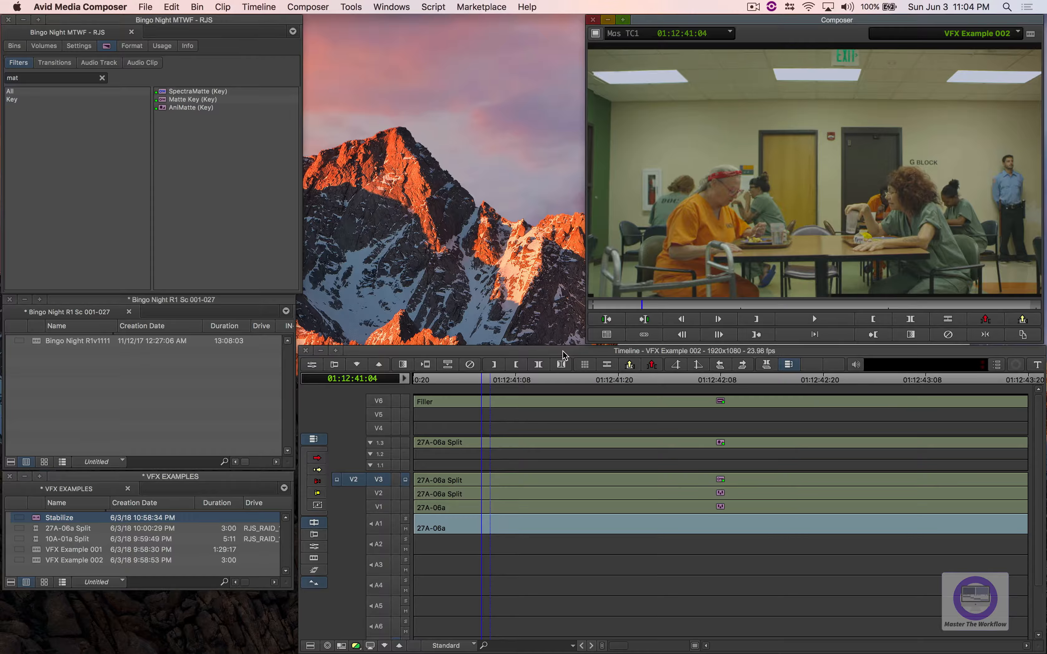
pyautogui.press('y')
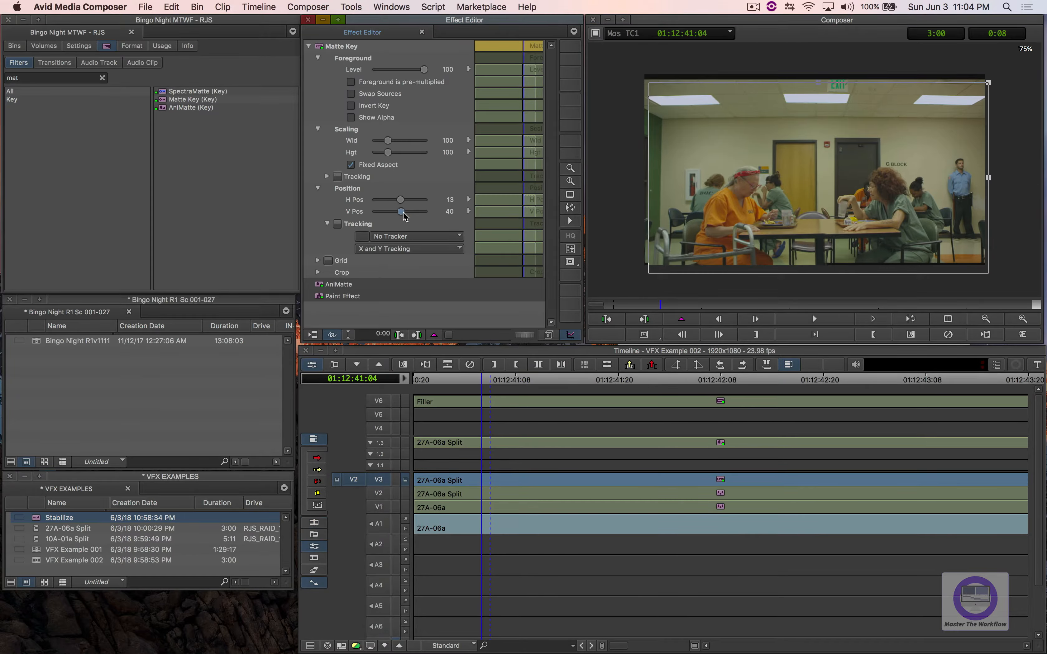
# Step: Set the Matte Key V Pos on the V3 clip to 41, leave effect mode and close the nest
pyautogui.press('Right')
pyautogui.press('Right')
pyautogui.press('Right')
pyautogui.press('Right')
pyautogui.press('Left')
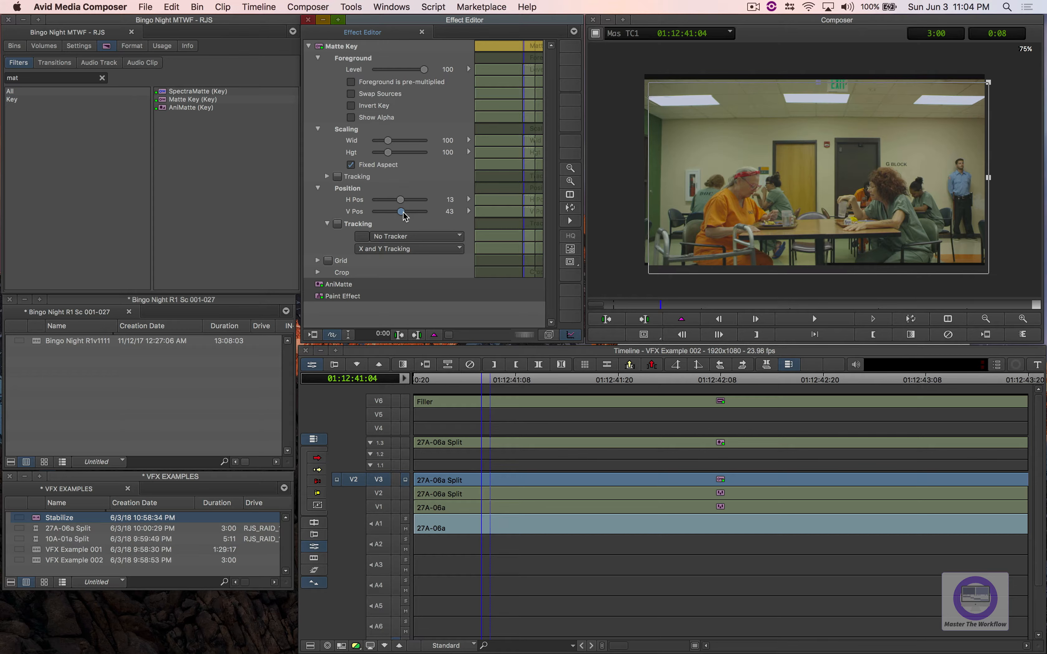
pyautogui.press('Left')
pyautogui.press('Left')
pyautogui.press('Left')
pyautogui.press('Left')
pyautogui.press('Left')
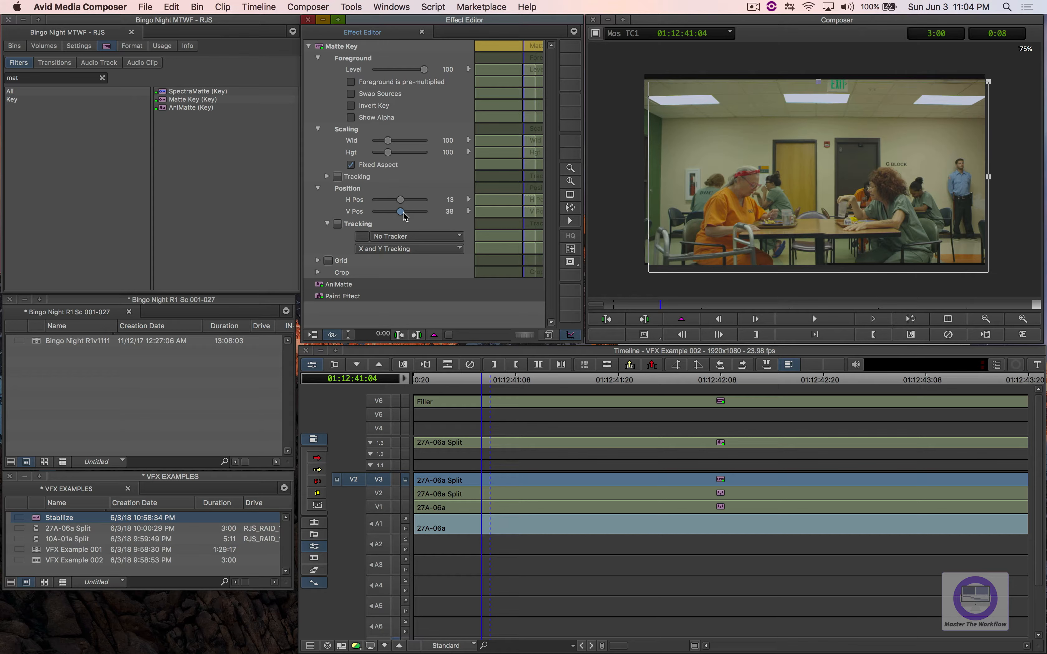
pyautogui.press('Left')
pyautogui.press('Left')
pyautogui.press('Left')
pyautogui.press('Left')
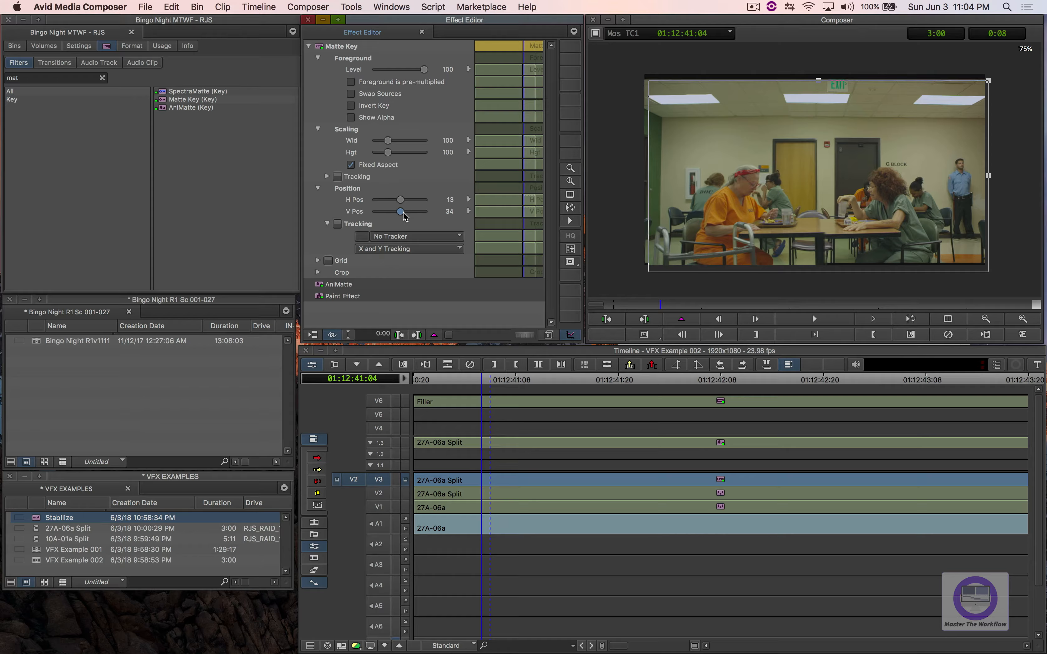
pyautogui.press('Right')
pyautogui.press('Right')
pyautogui.press('Right')
pyautogui.press('Right')
pyautogui.press('Right')
pyautogui.press('Right')
pyautogui.press('Right')
pyautogui.press('Right')
pyautogui.press('Right')
pyautogui.press('Right')
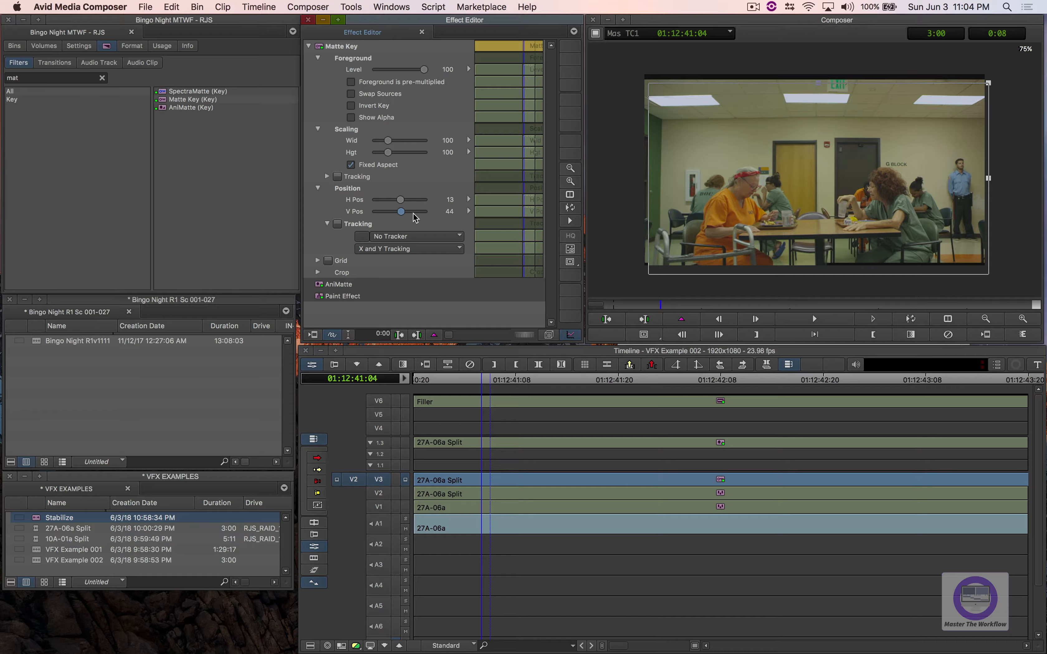
pyautogui.press('Left')
pyautogui.press('Left')
pyautogui.press('Left')
pyautogui.press('Left')
pyautogui.press('Left')
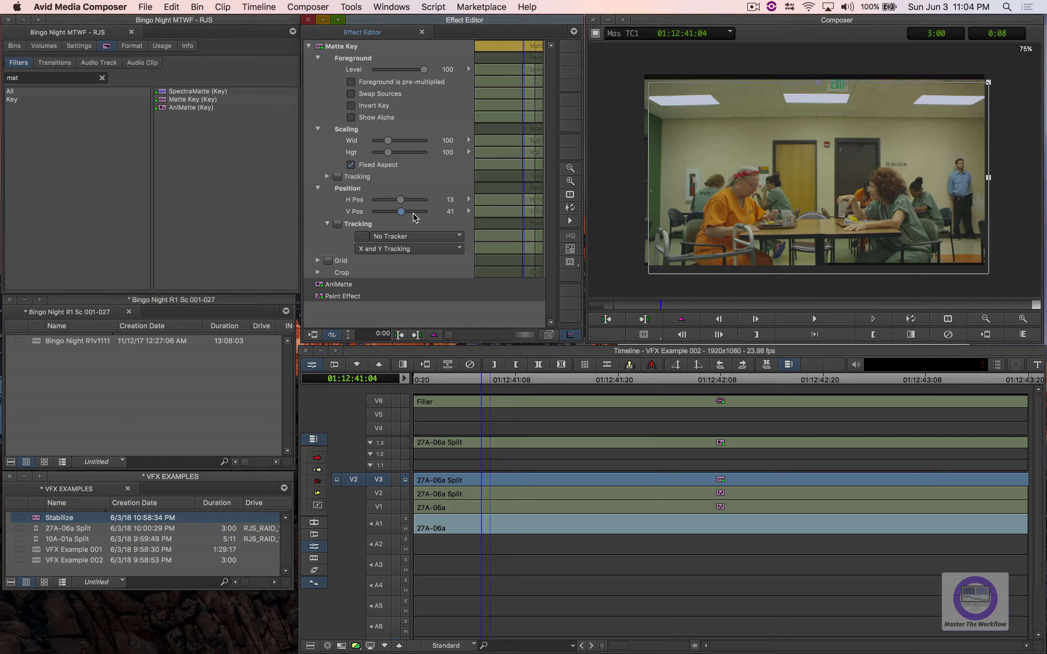
pyautogui.press('Right')
pyautogui.press('Right')
pyautogui.click(529, 349)
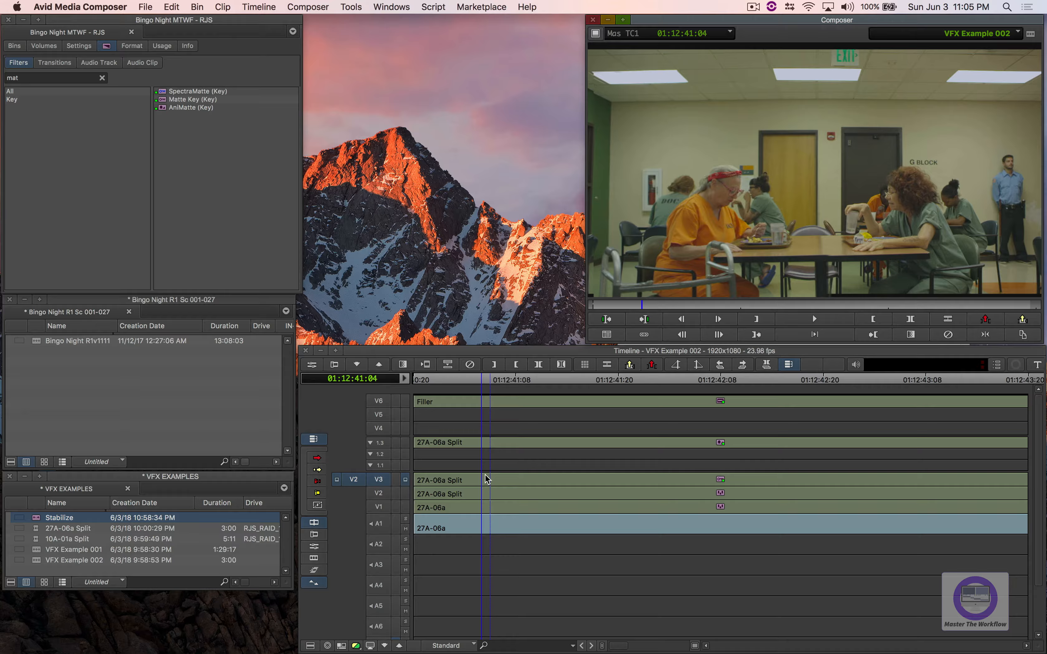
pyautogui.click(504, 480)
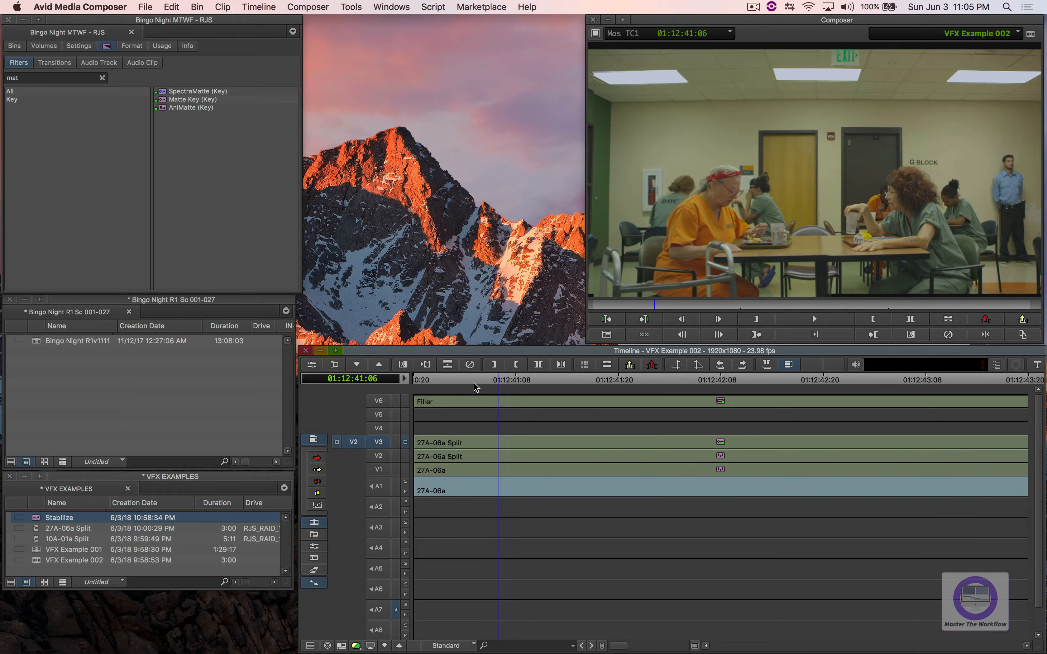
# Step: Scrub back and forth through the sequence to check the finished split-screen composite
pyautogui.click(742, 378)
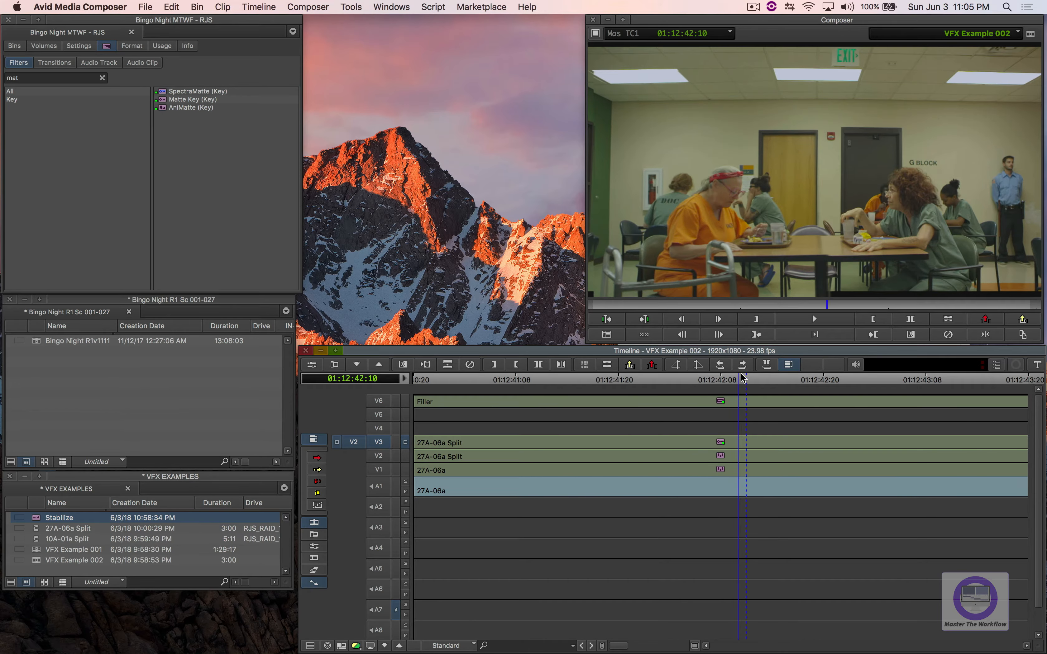
pyautogui.moveTo(742, 377); pyautogui.dragTo(696, 419)
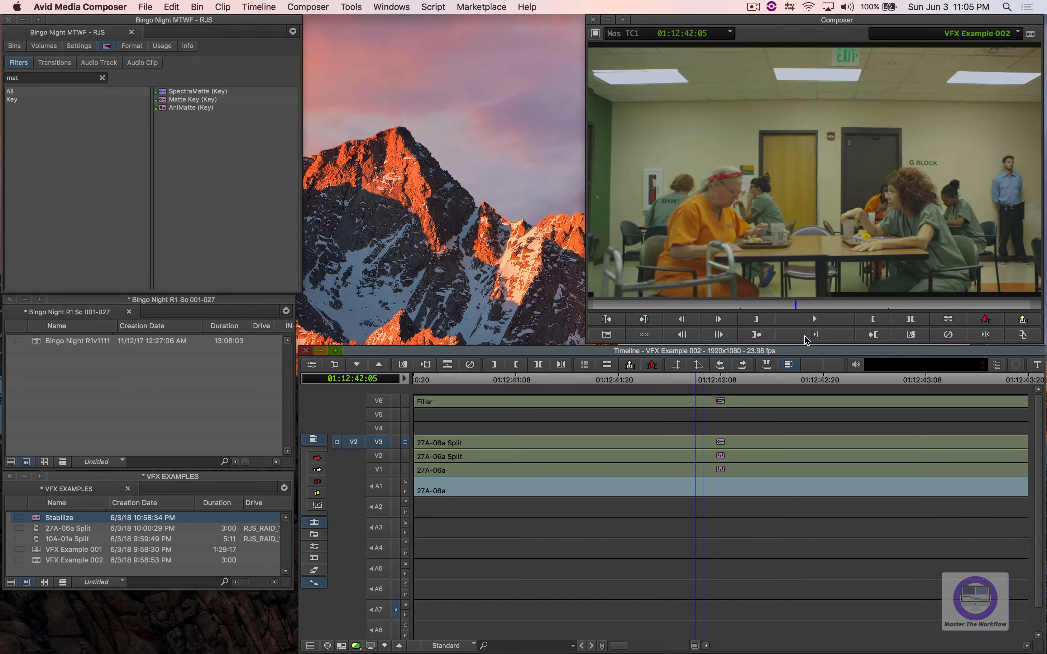
pyautogui.moveTo(693, 378); pyautogui.dragTo(963, 368)
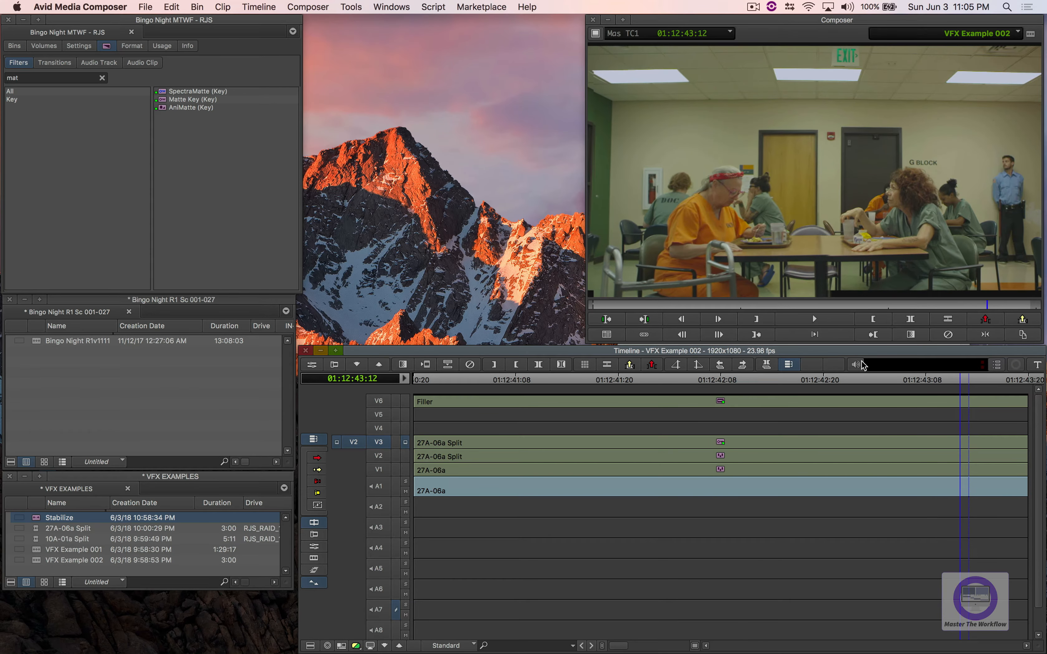
pyautogui.moveTo(862, 362); pyautogui.dragTo(438, 309)
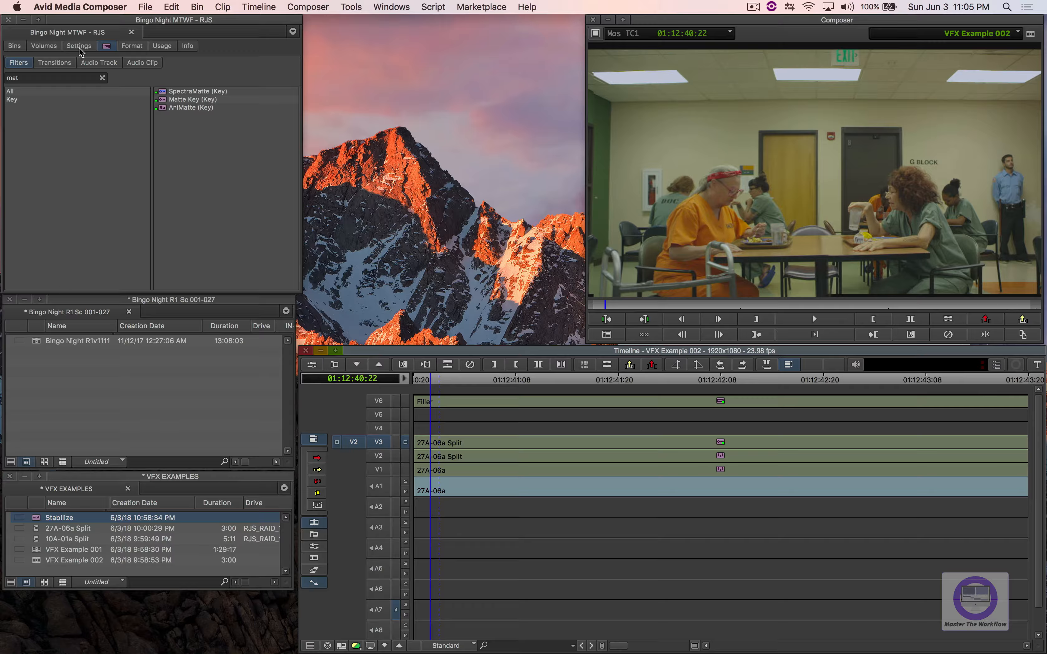
# Step: Apply the 3D Warp effect to the filler on V4 and set its Scaling to 103 with fixed aspect
pyautogui.click(37, 77)
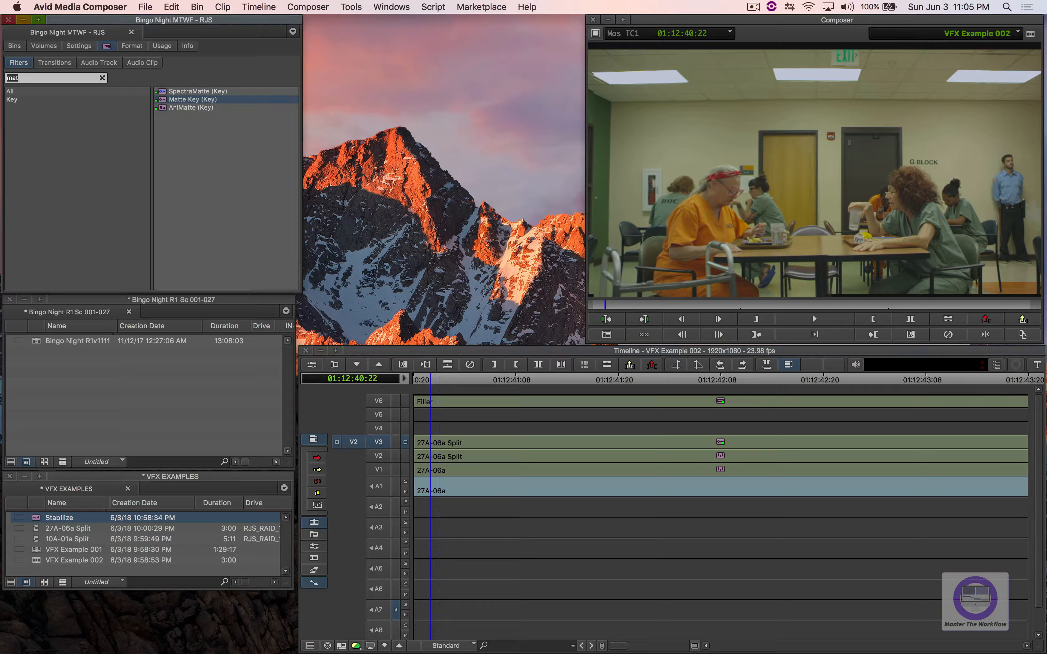
pyautogui.write('2d')
pyautogui.press('BackSpace')
pyautogui.press('BackSpace')
pyautogui.write('3d warp')
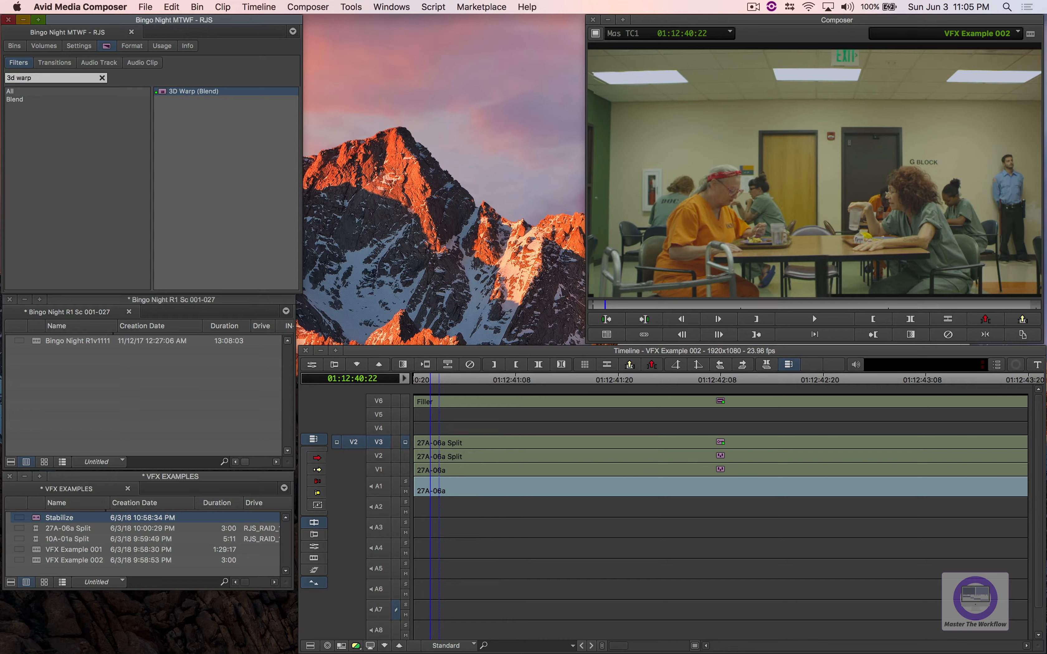
pyautogui.moveTo(161, 92); pyautogui.dragTo(493, 432)
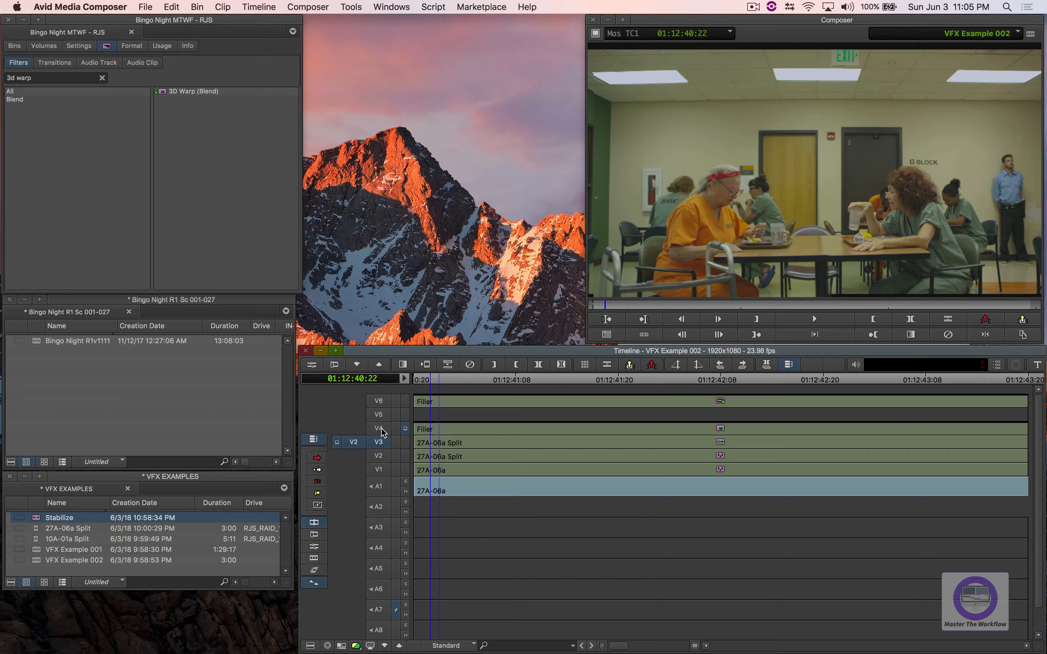
pyautogui.press("'")
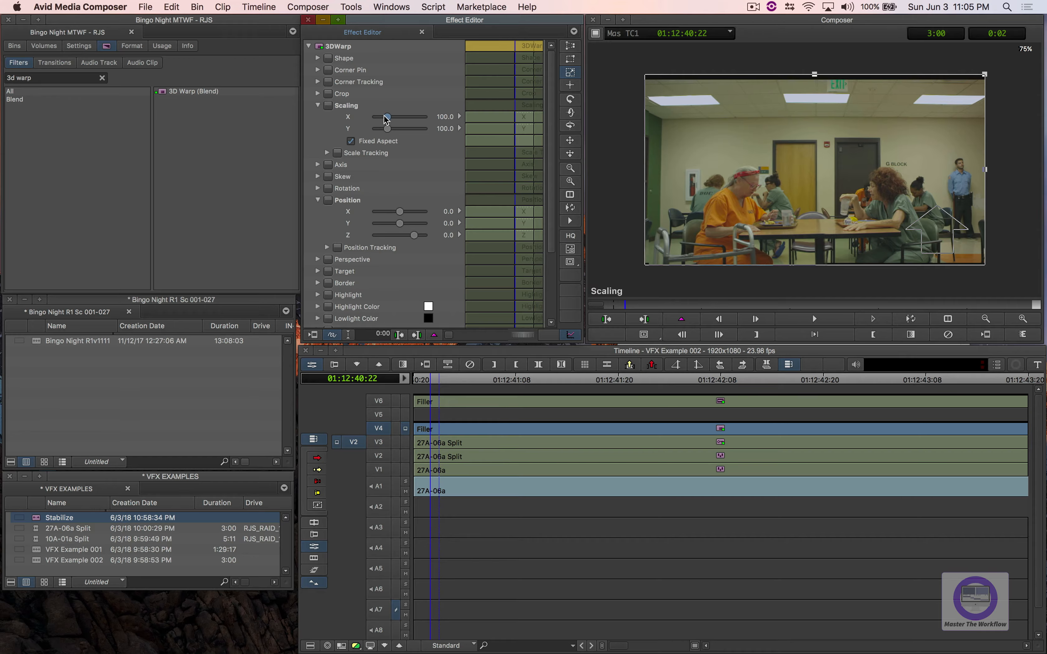
pyautogui.moveTo(386, 119); pyautogui.dragTo(387, 119)
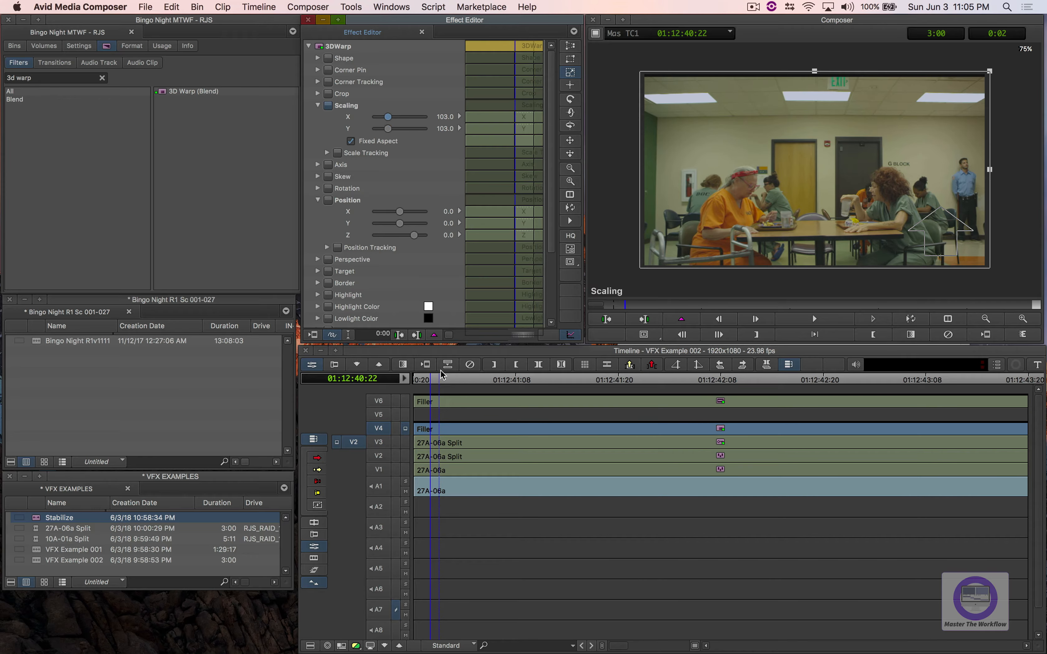
# Step: Promote the V3 Matte Key to 3D, monitor the video from V6 and leave effect mode
pyautogui.click(484, 443)
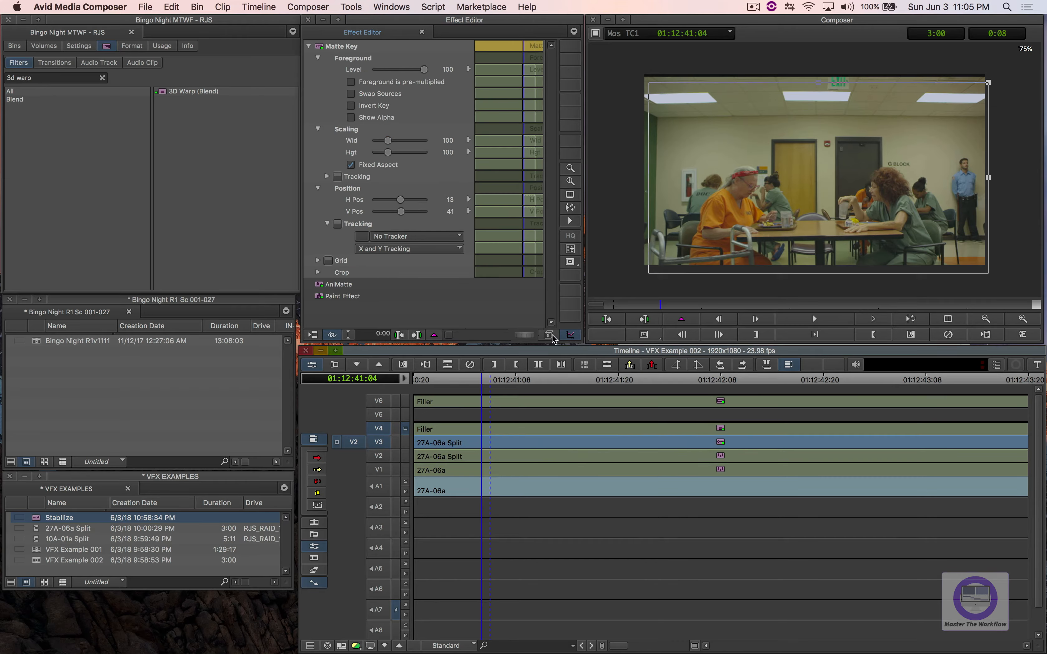
pyautogui.click(570, 335)
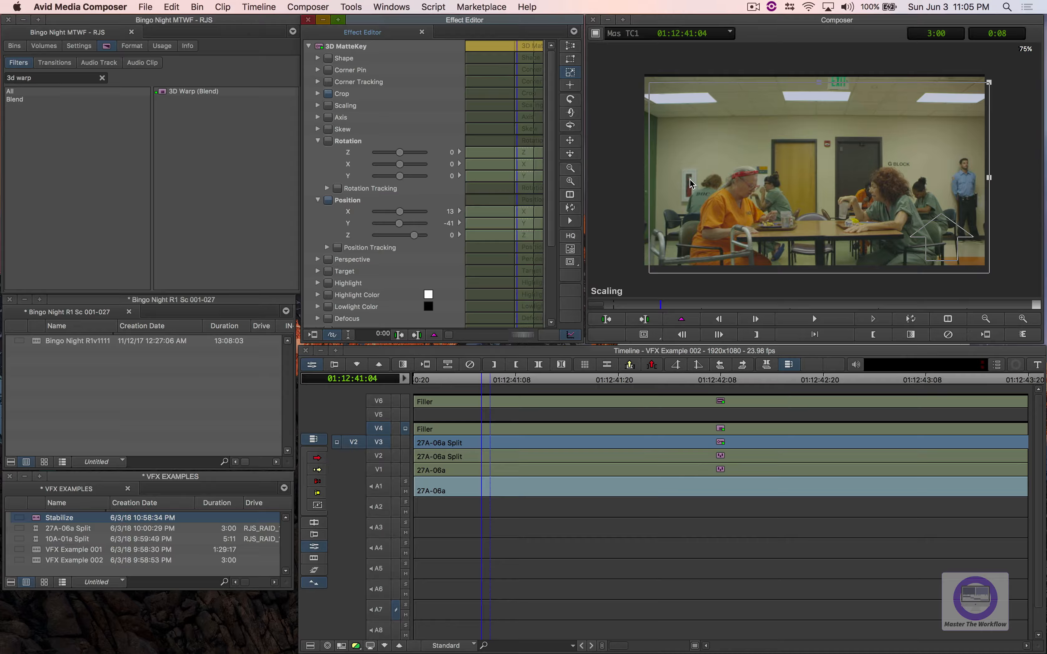
pyautogui.click(406, 402)
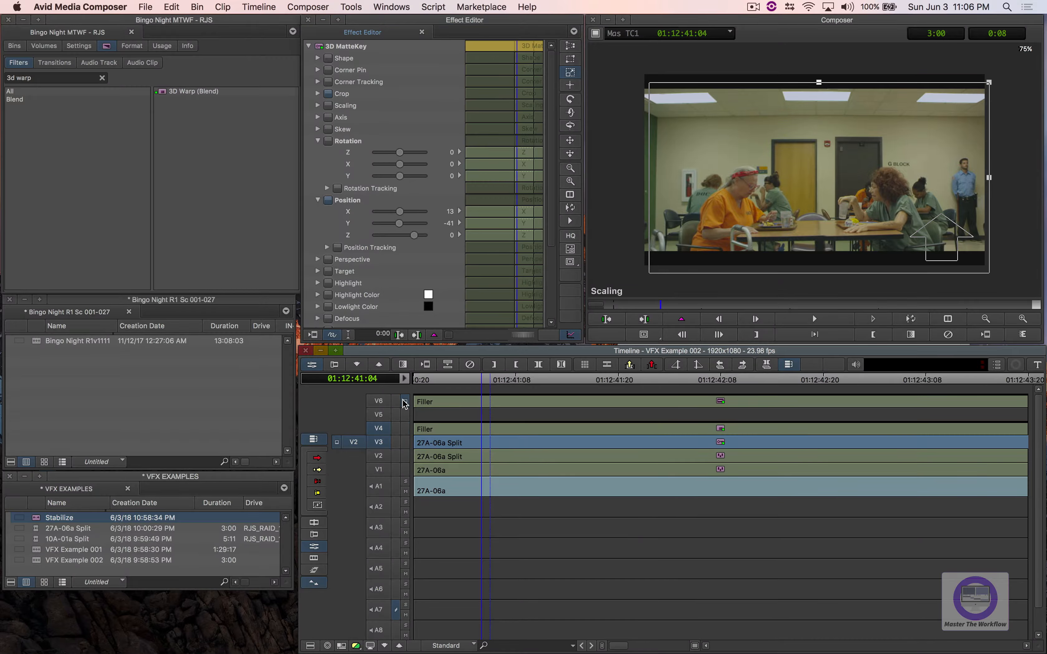
pyautogui.press('y')
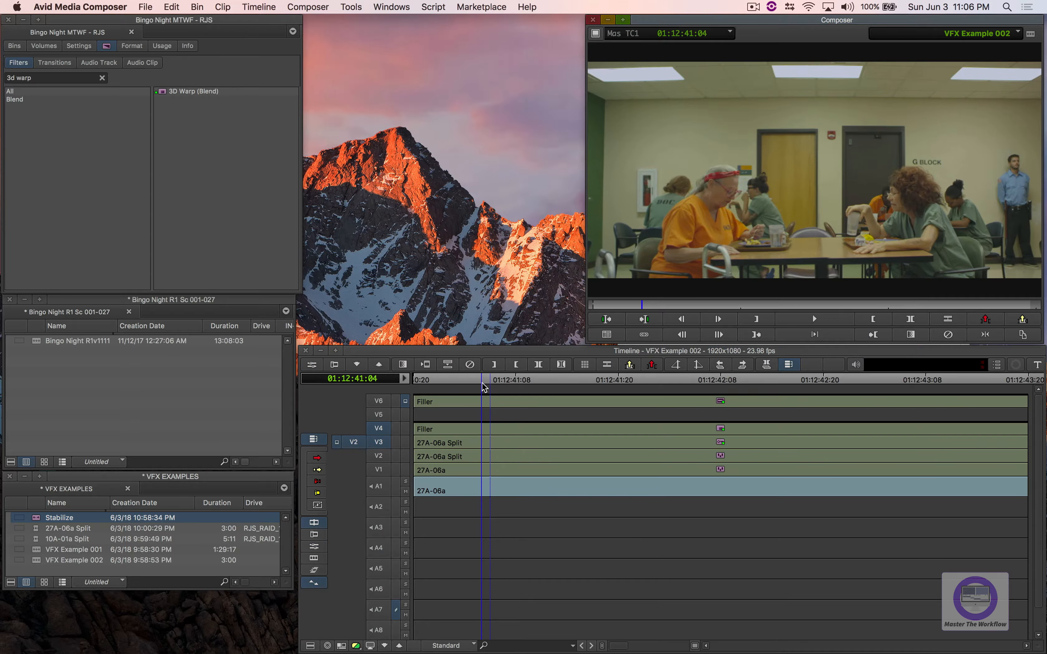
# Step: Switch to the Souce Record Screenflow workspace
pyautogui.click(391, 7)
pyautogui.moveTo(406, 21)
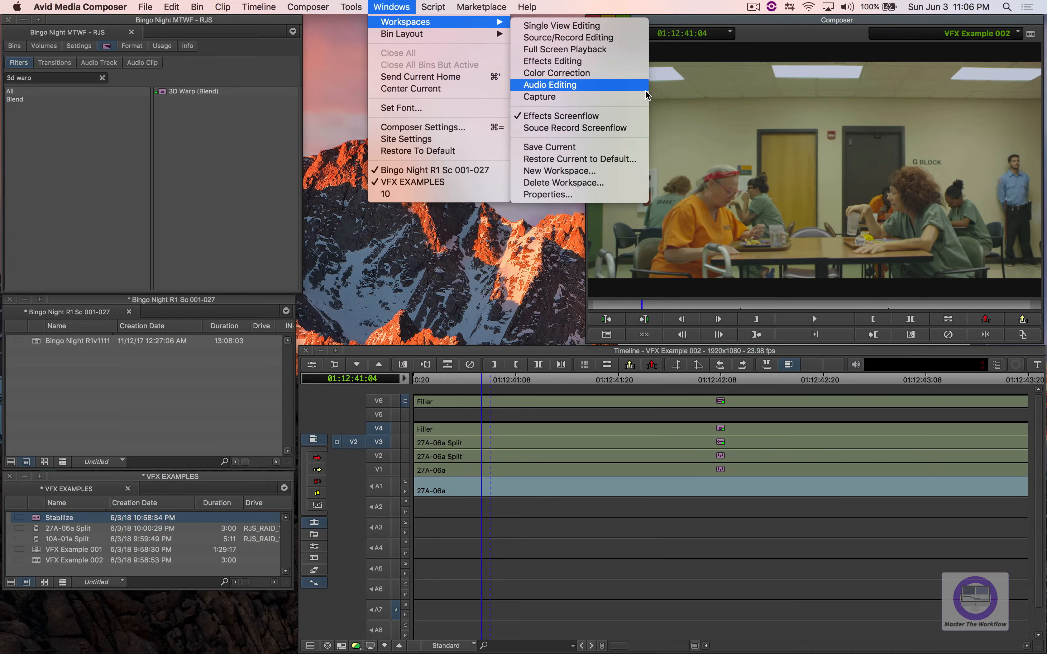
pyautogui.click(645, 129)
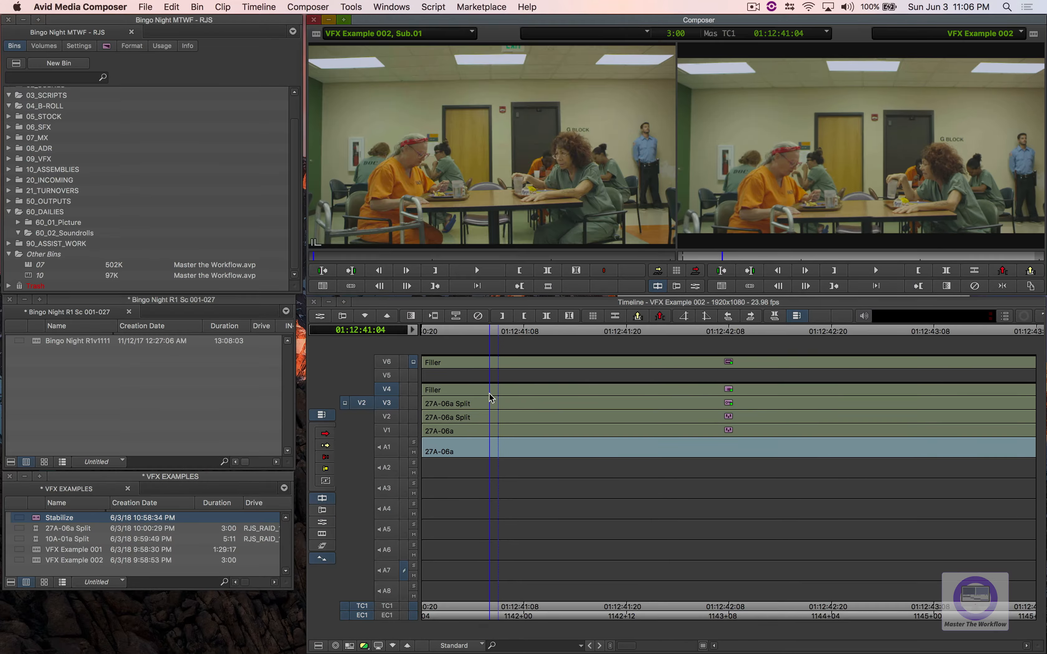
# Step: Play the VFX Example 002 sequence from its start to review the composite's motion
pyautogui.moveTo(487, 335); pyautogui.dragTo(393, 326)
pyautogui.press('space')
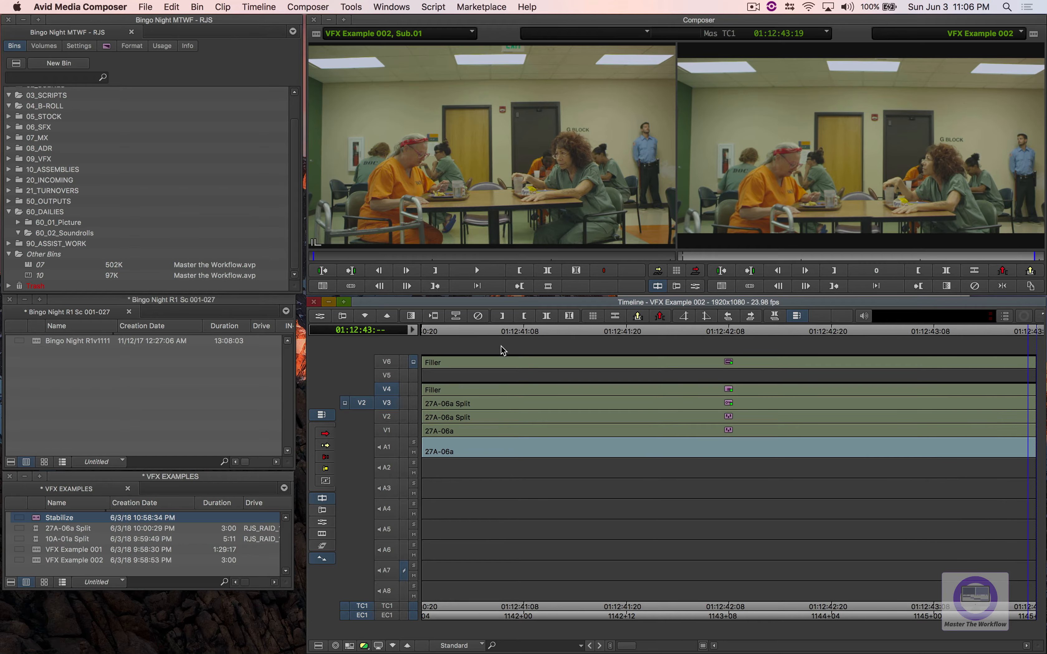
pyautogui.moveTo(519, 334); pyautogui.dragTo(371, 328)
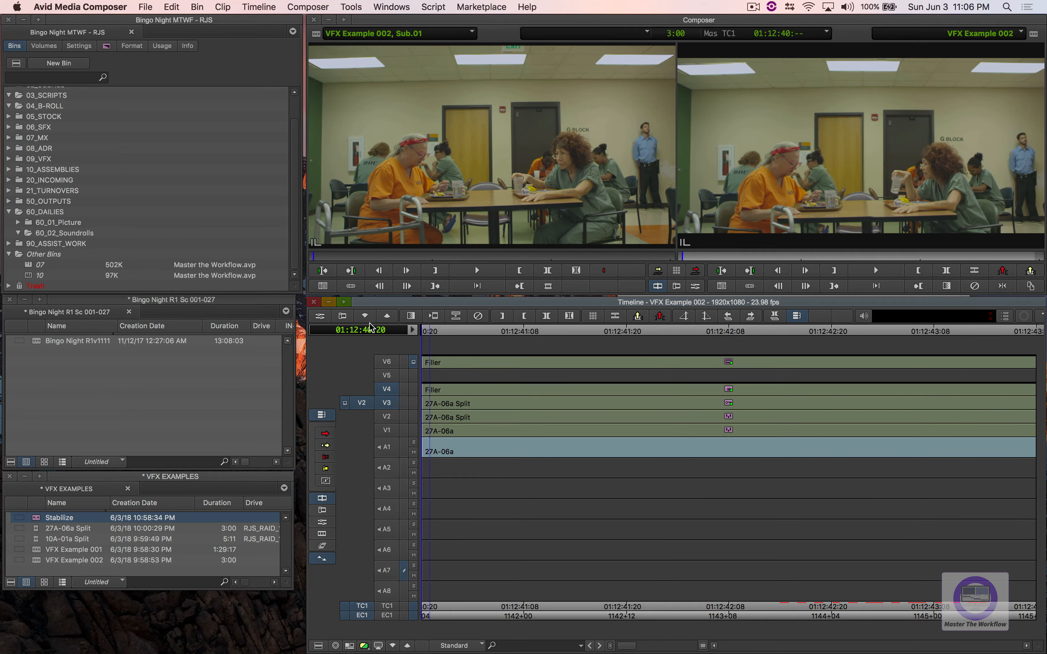
pyautogui.press('space')
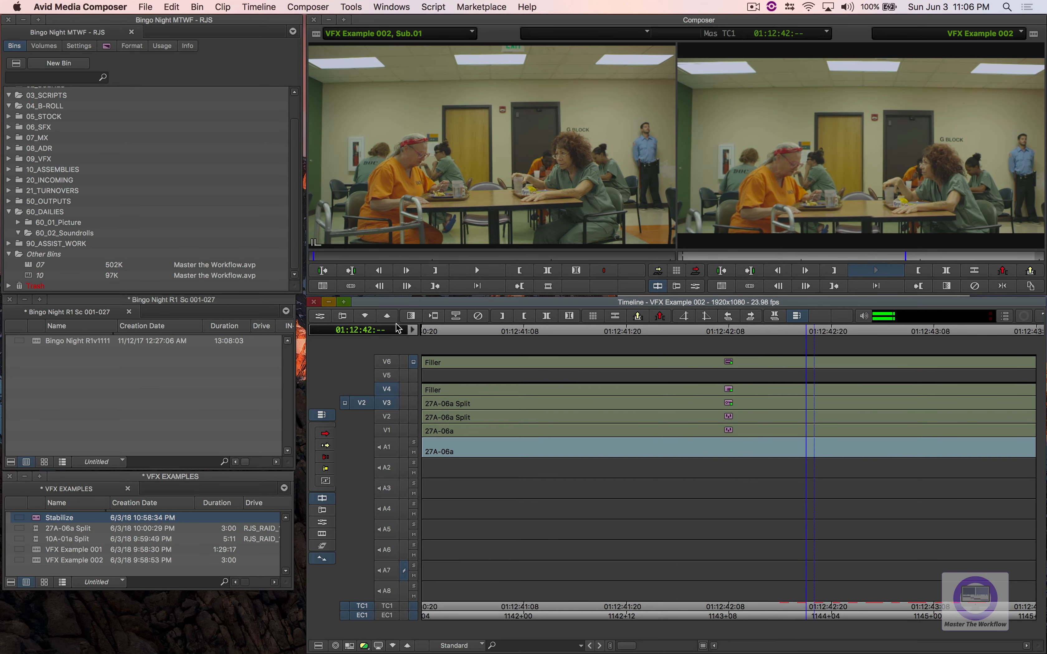
# Step: Apply the saved Stabilize effect template to V5 and play the sequence from the start to check it
pyautogui.click(38, 520)
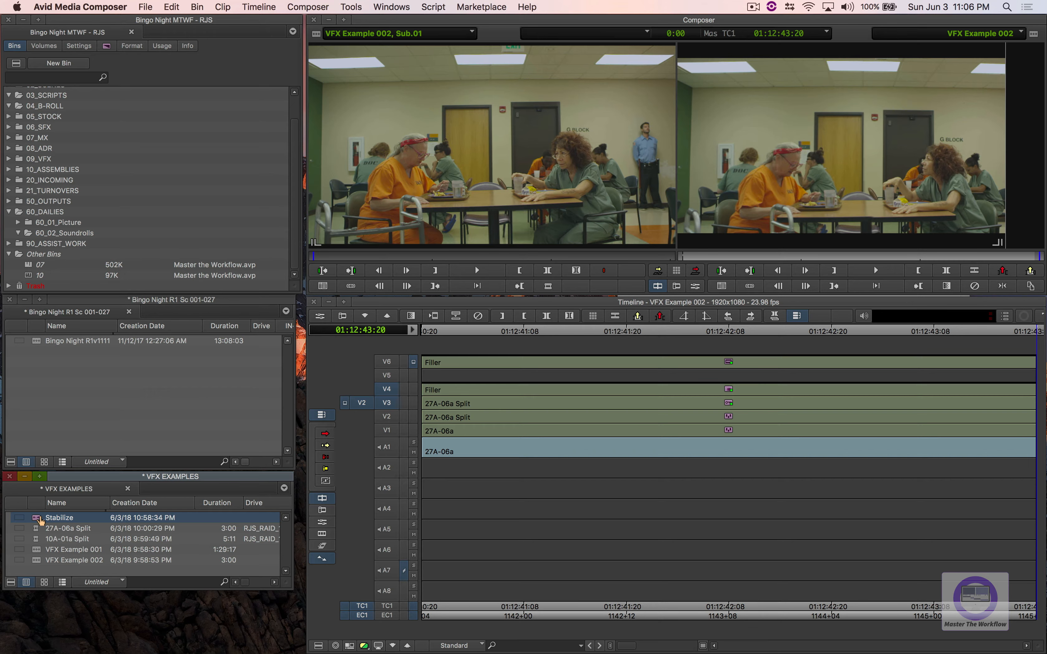
pyautogui.moveTo(39, 521); pyautogui.dragTo(424, 376)
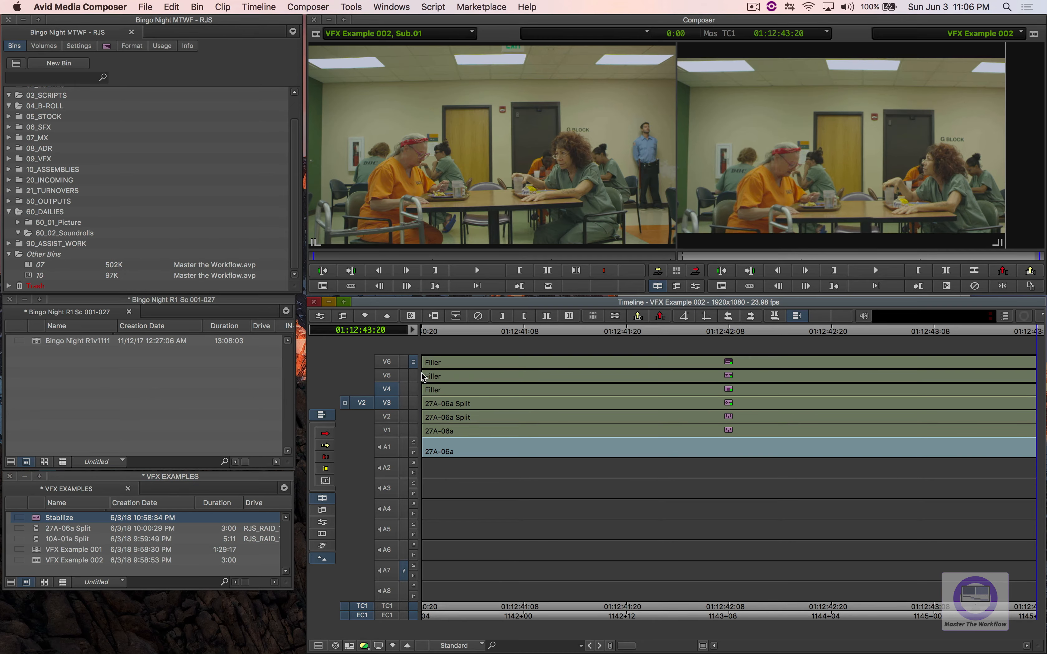
pyautogui.press('Home')
pyautogui.press('space')
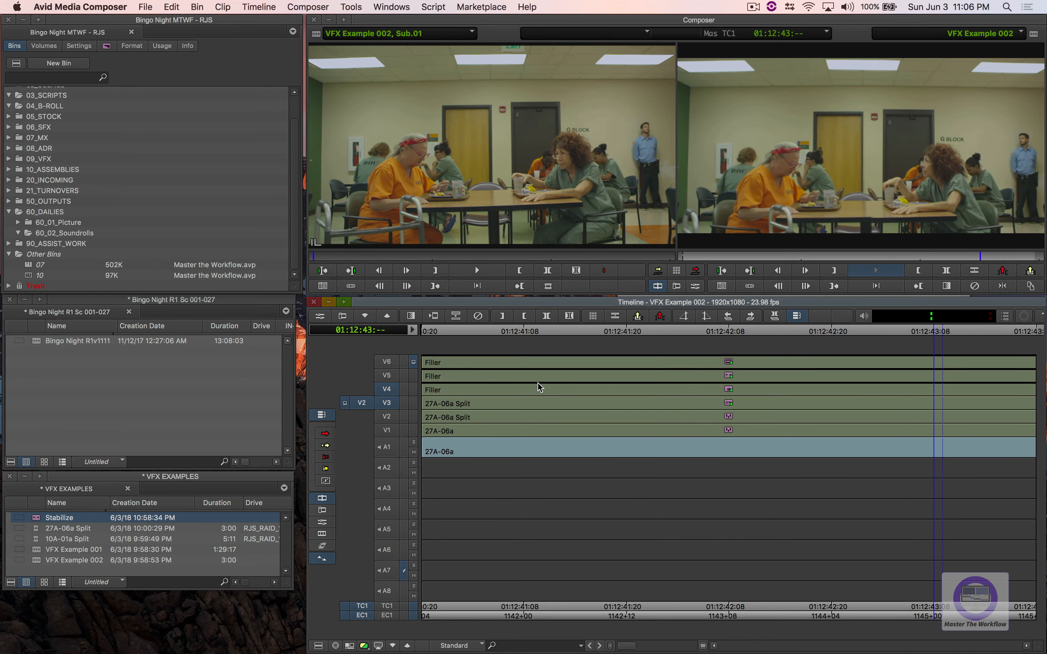
pyautogui.moveTo(579, 391); pyautogui.dragTo(411, 391)
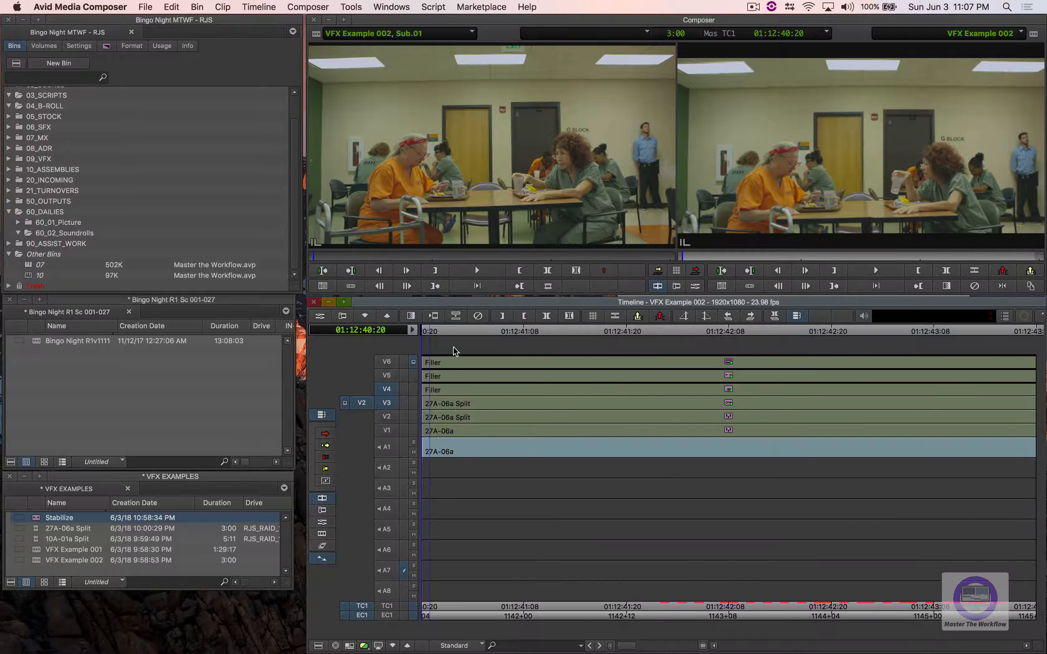
pyautogui.press('space')
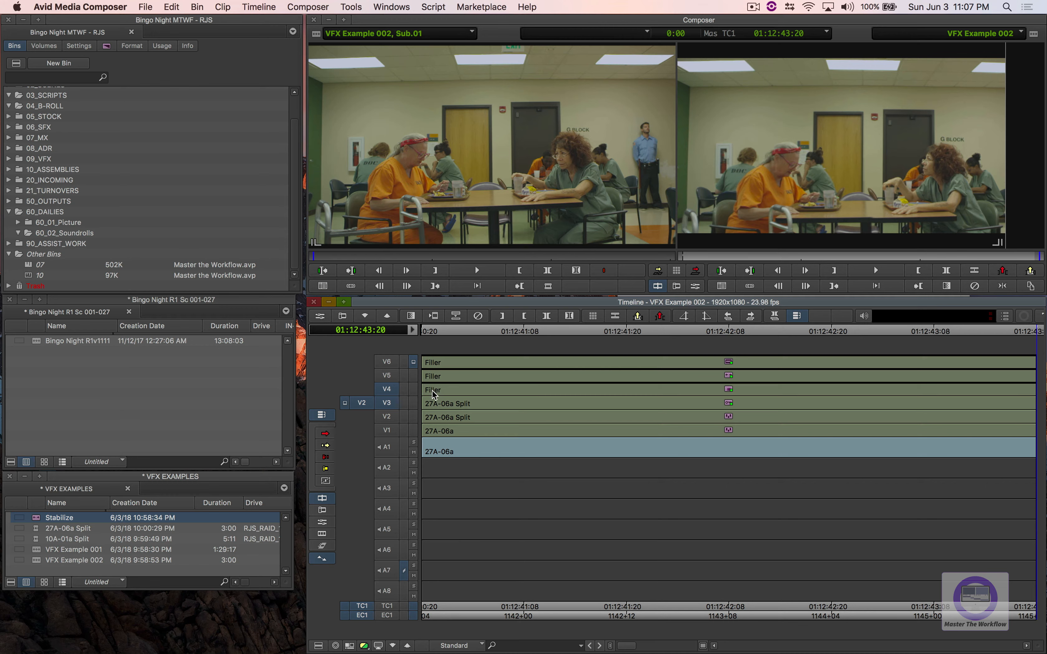
# Step: Enable tracks V1 to V5, mark the clip's full length and collapse these tracks into one nested clip
pyautogui.click(390, 419)
pyautogui.click(387, 402)
pyautogui.click(389, 389)
pyautogui.click(391, 376)
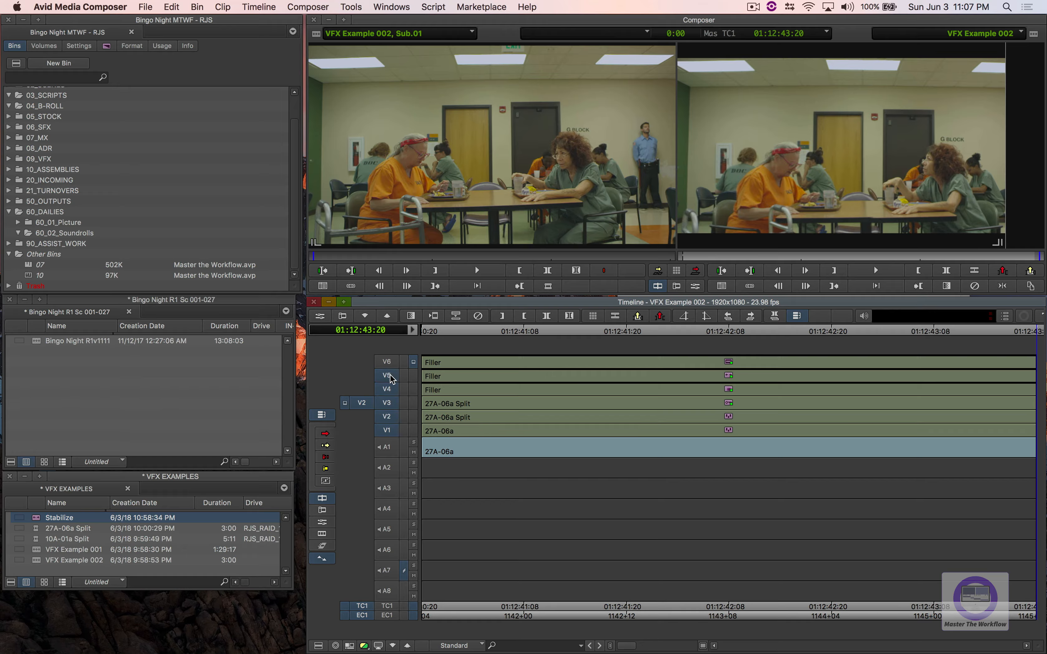
pyautogui.click(452, 408)
pyautogui.press('t')
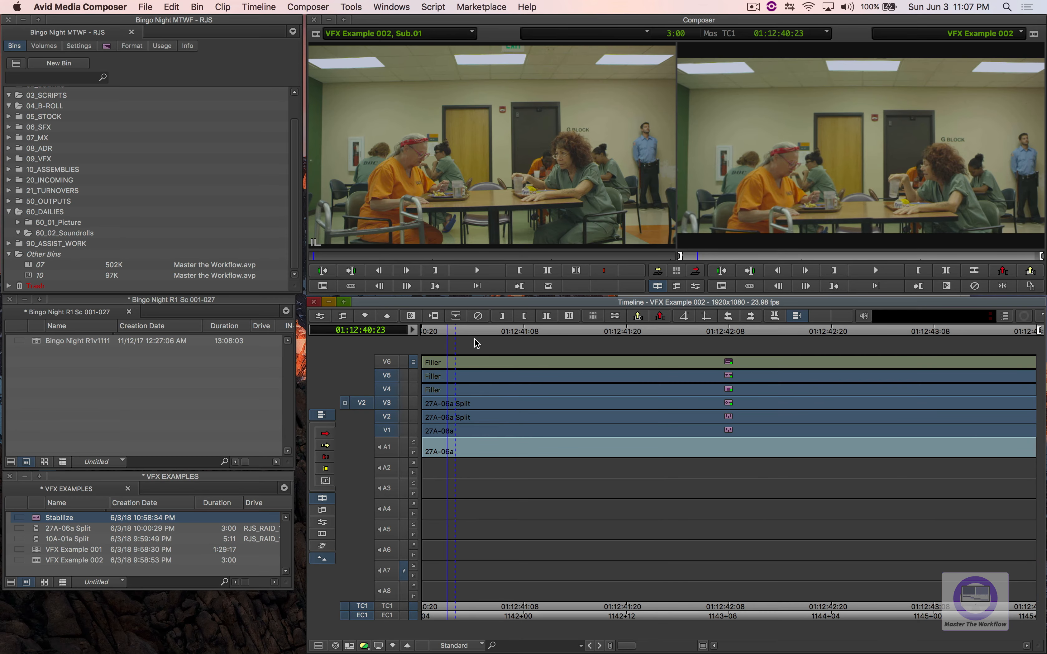
pyautogui.click(456, 316)
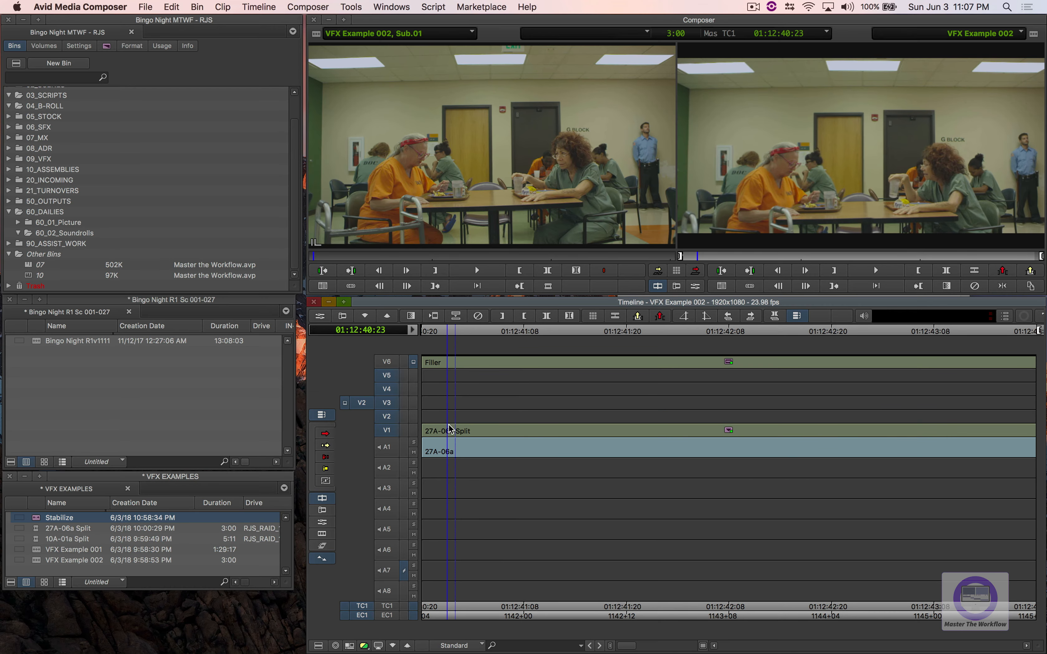
# Step: Move the collapsed 27A-06a Split clip from V1 up to V2
pyautogui.click(459, 431)
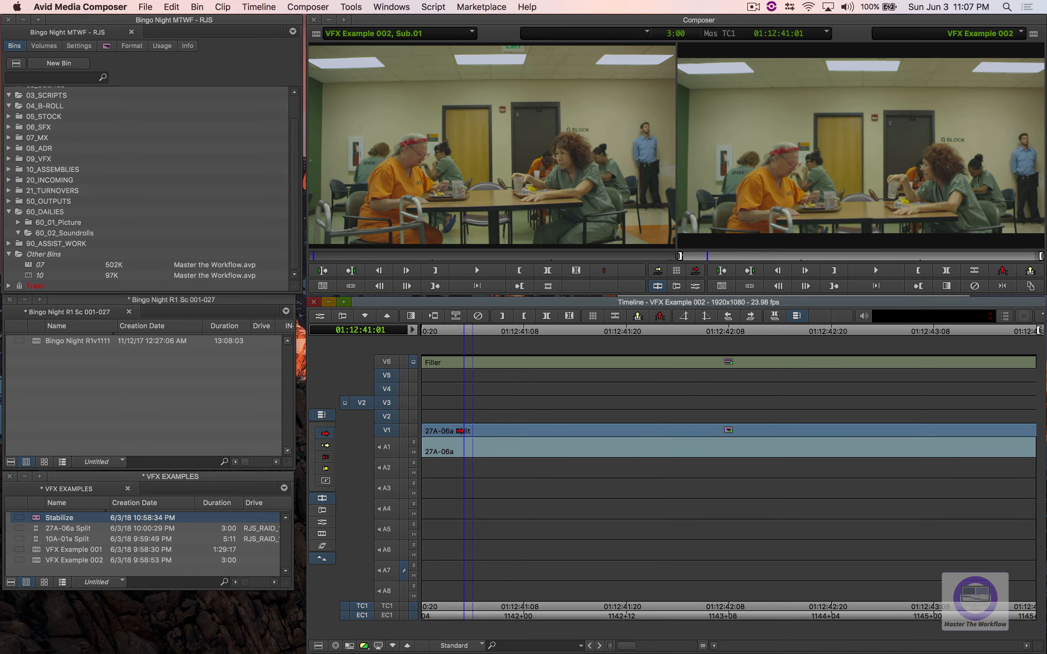
pyautogui.moveTo(459, 431); pyautogui.dragTo(462, 418)
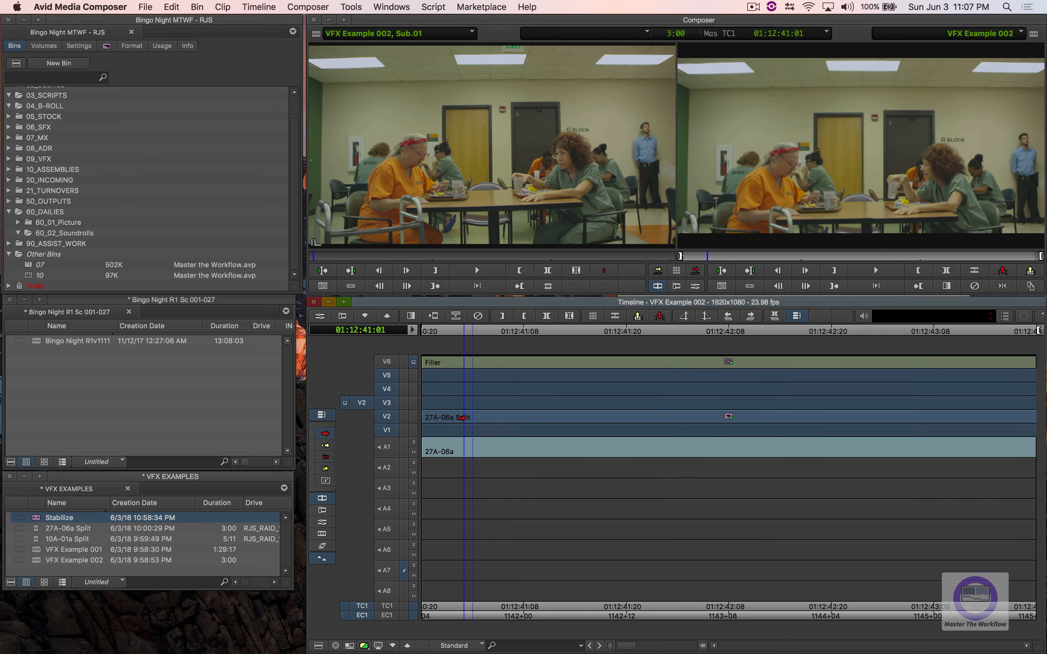
pyautogui.click(467, 422)
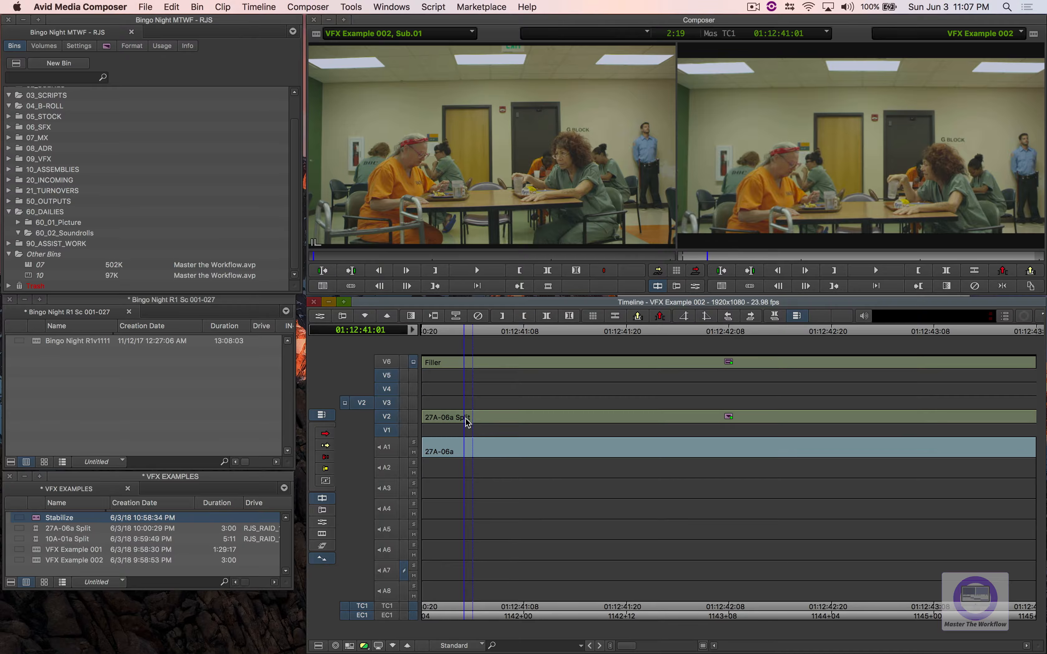
# Step: Expand the nest on V2, mark the 27A-06a clip on track 1.2 and copy it to the source monitor
pyautogui.doubleClick(515, 418)
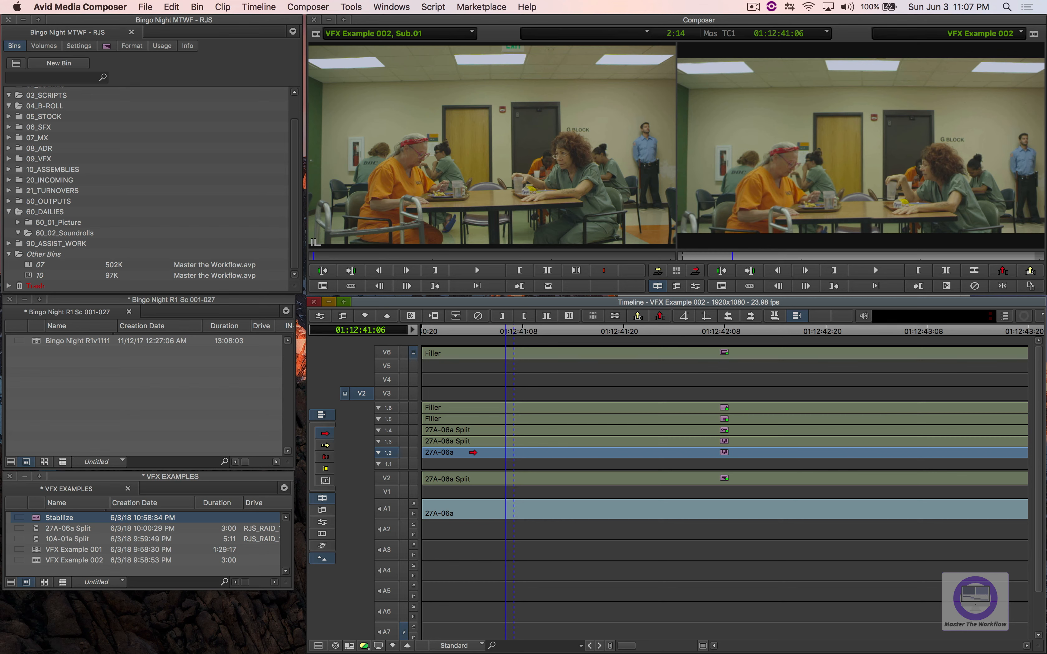
pyautogui.hotkey('shift', 'a')
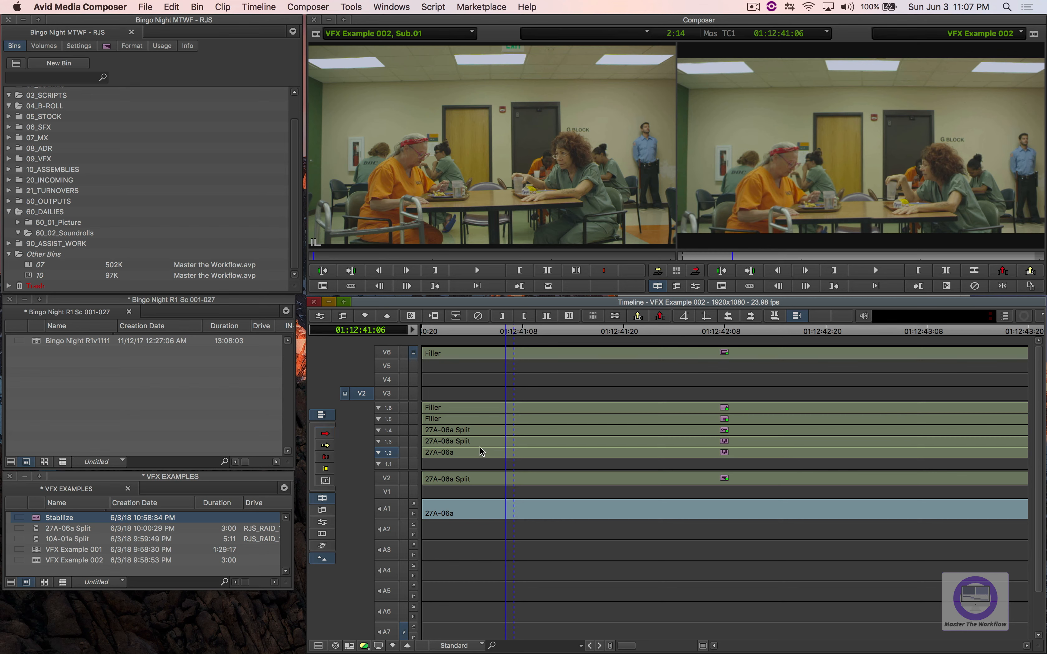
pyautogui.press('t')
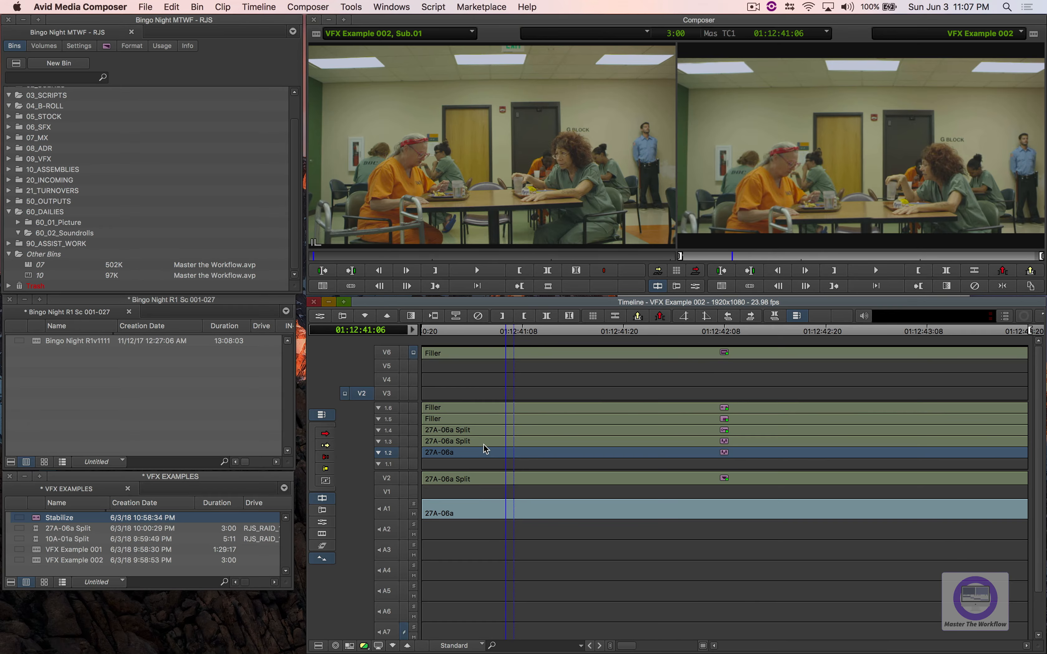
pyautogui.hotkey('alt', 'c')
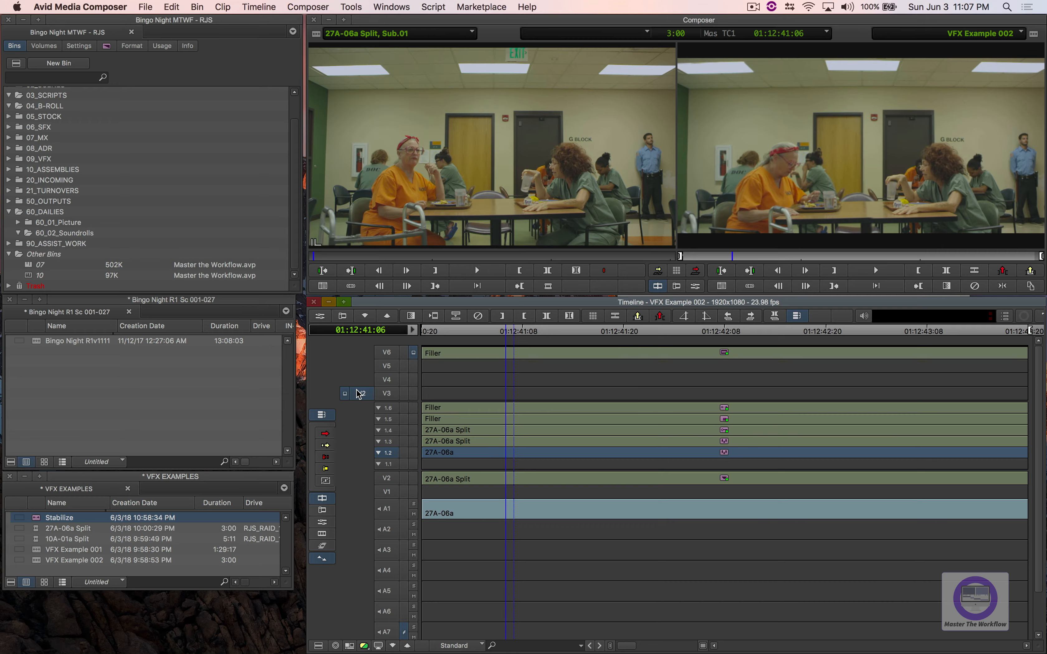
# Step: Patch source V2 to V1 and overwrite the marked range on V1 with the copied 27A-06a clip
pyautogui.moveTo(359, 393); pyautogui.dragTo(386, 491)
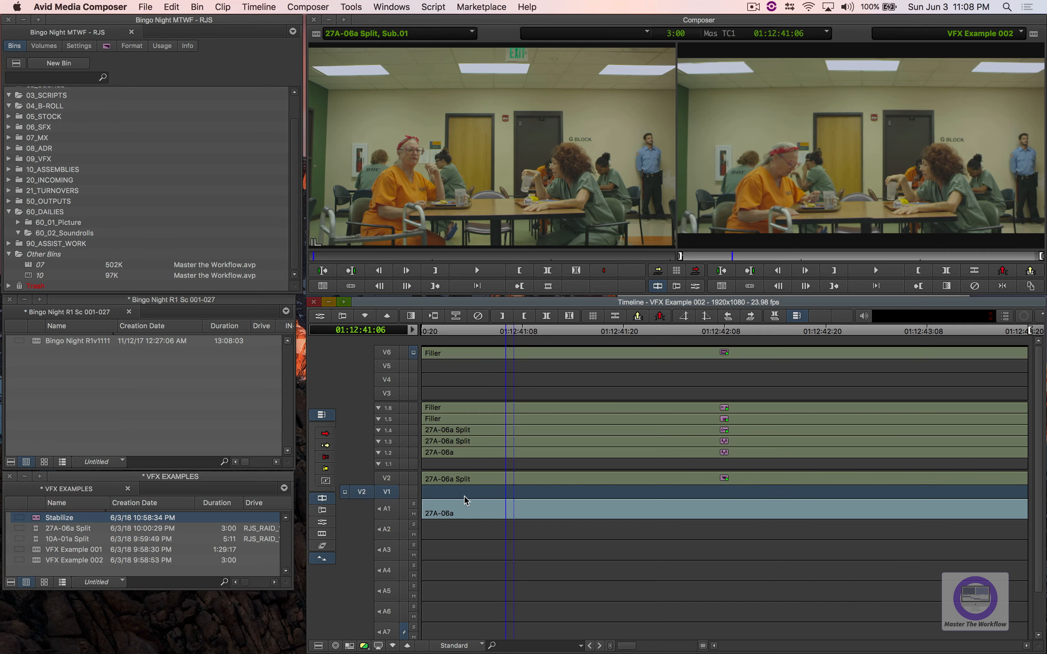
pyautogui.click(472, 497)
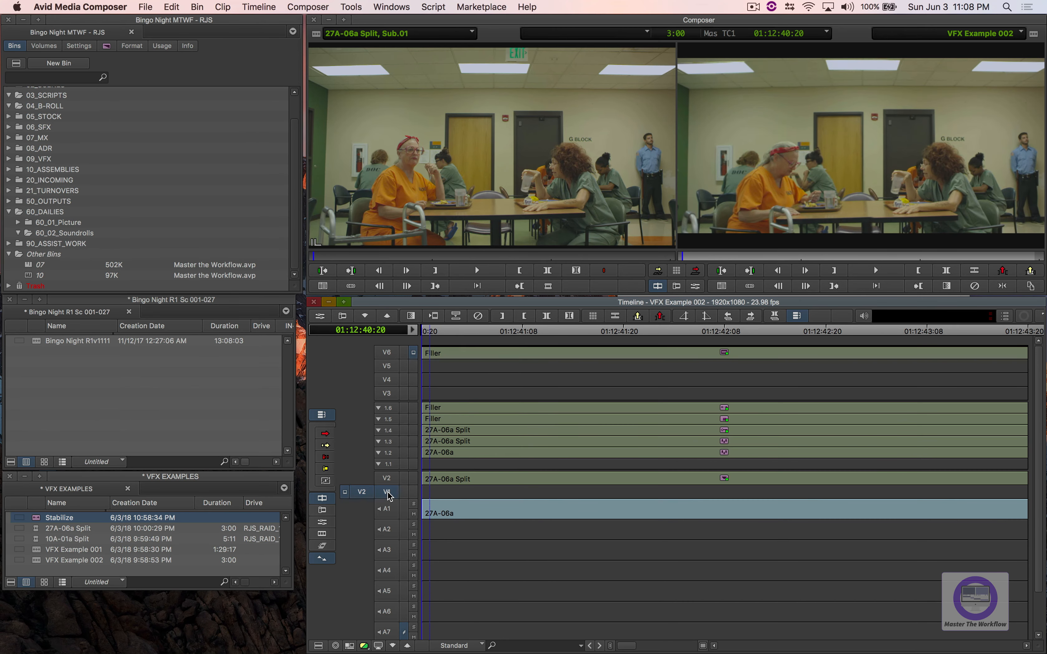
pyautogui.press('b')
# Step: Remove the effect from the 27A-06a clip on V1 and close the expanded nest on V2
pyautogui.click(608, 496)
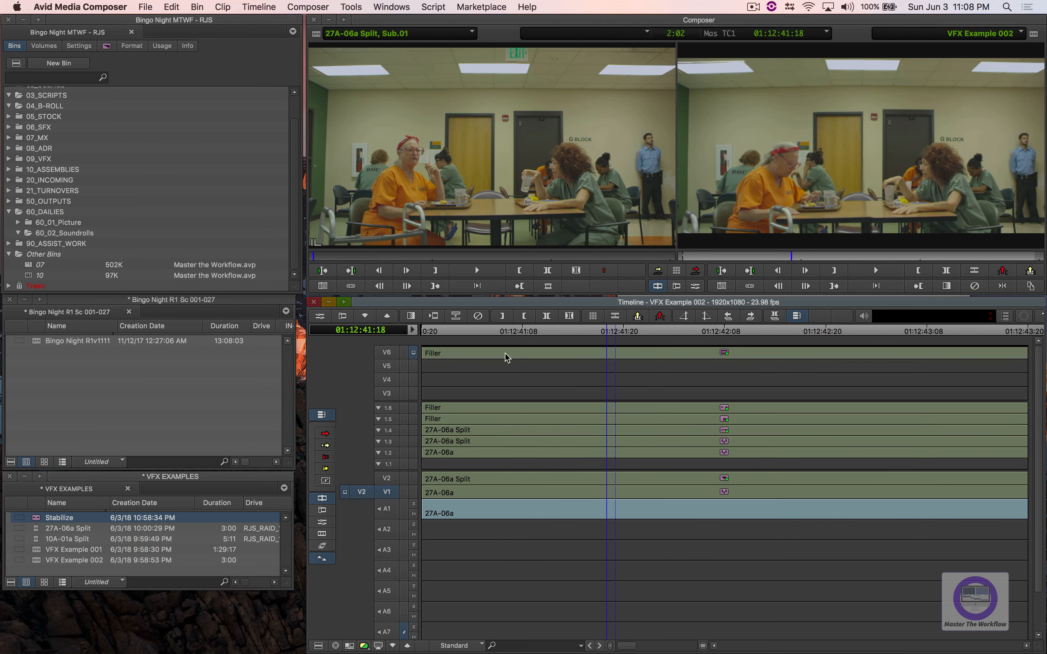
pyautogui.click(479, 318)
pyautogui.doubleClick(608, 480)
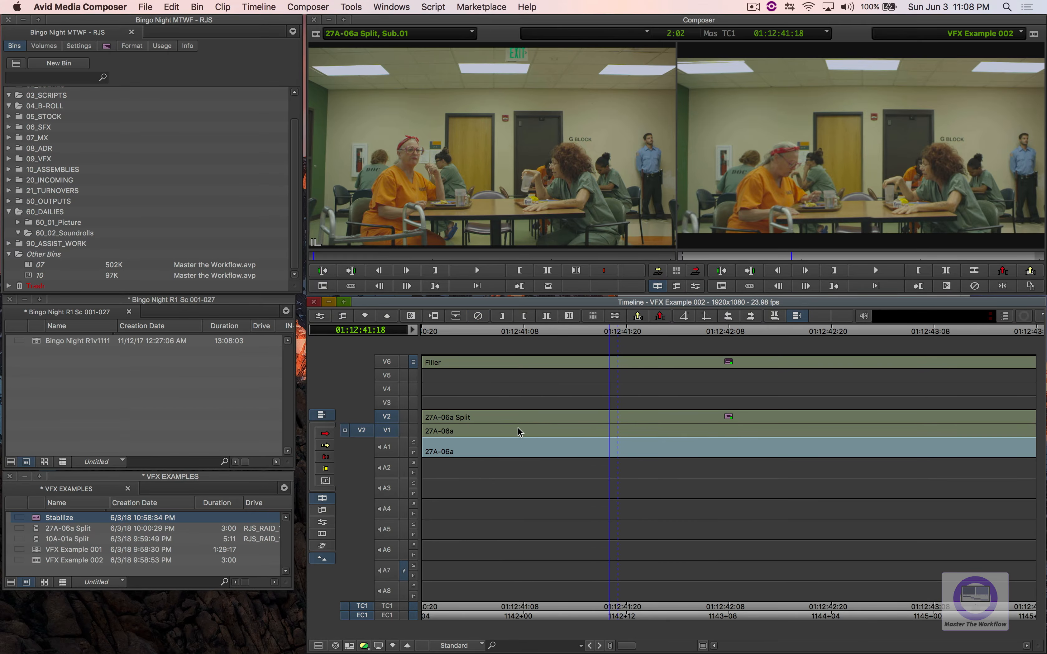
# Step: Play the simplified two-layer sequence from its start and return to the first frame
pyautogui.moveTo(518, 428); pyautogui.dragTo(408, 423)
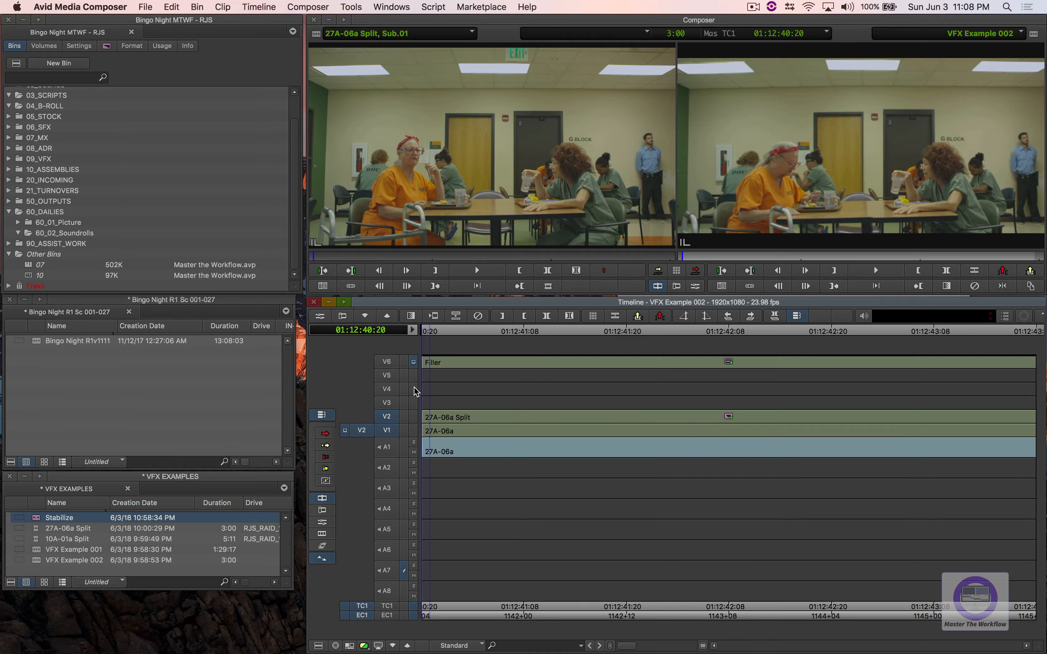
pyautogui.press('space')
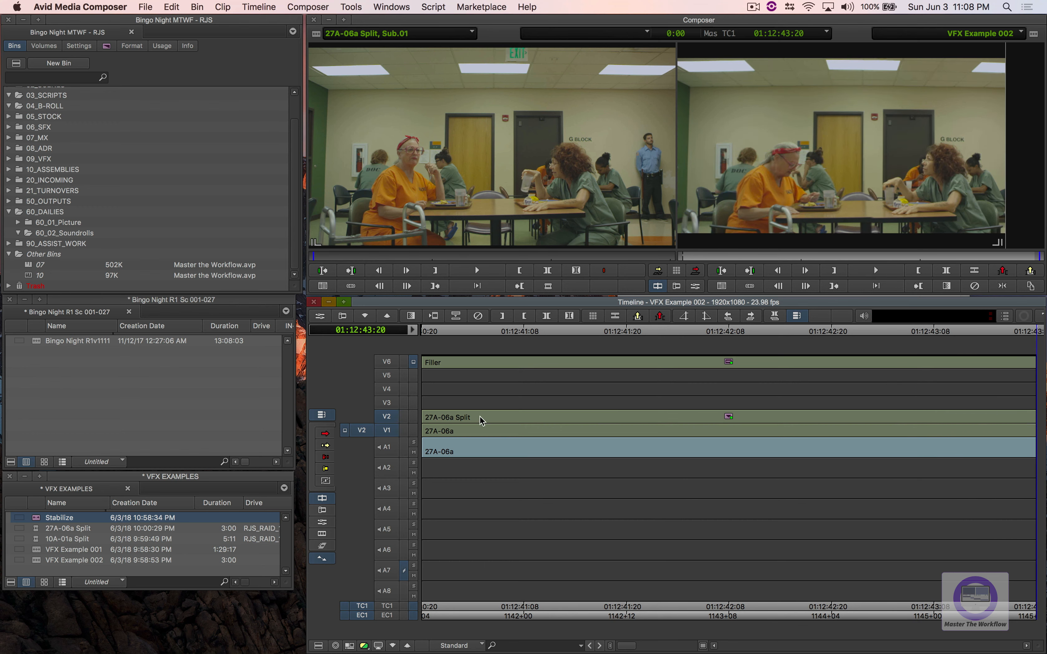
pyautogui.moveTo(479, 419); pyautogui.dragTo(428, 406)
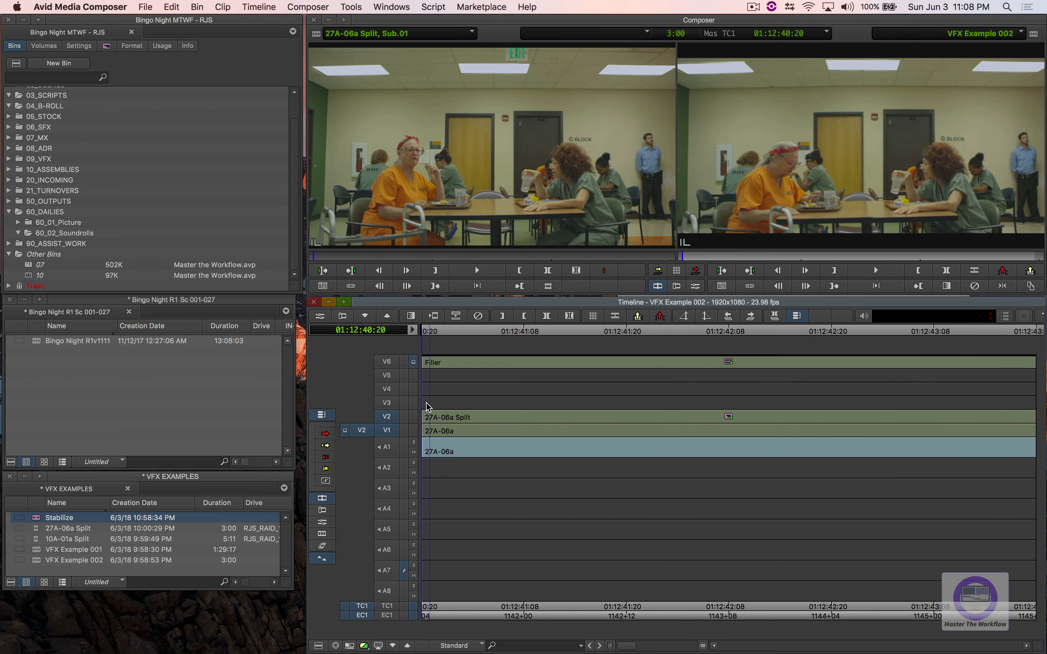